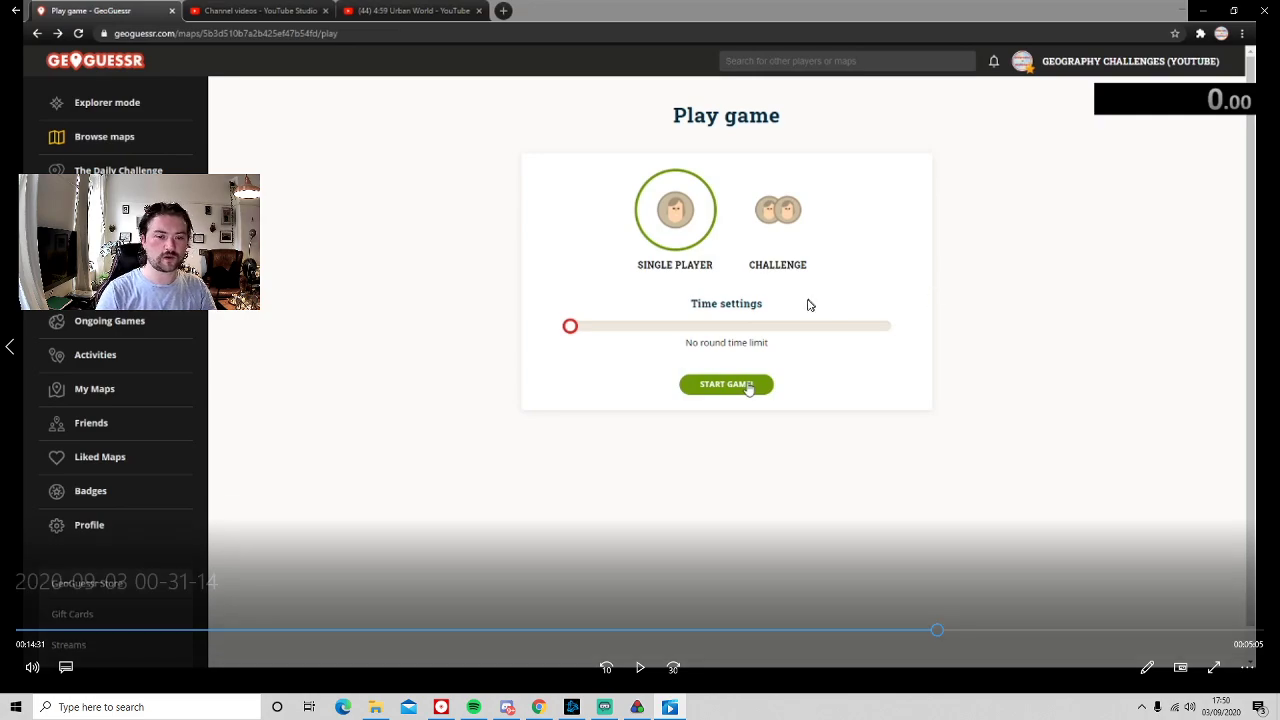
Start the game, then pin and submit a guess beside Duke St near Colegate, Norwich.
click(640, 667)
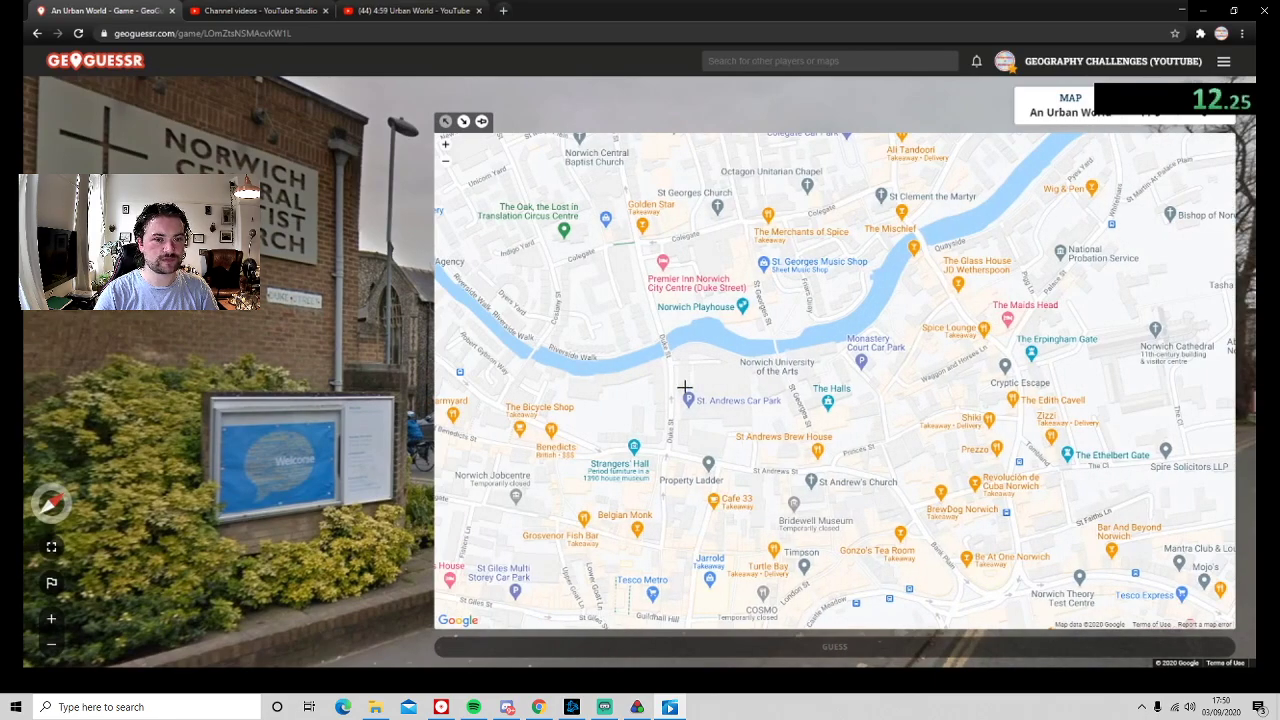
scroll(684, 387, up, 2)
mouse_move(600, 175)
mouse_down()
mouse_move(594, 403)
mouse_move(700, 551)
mouse_up()
click(686, 348)
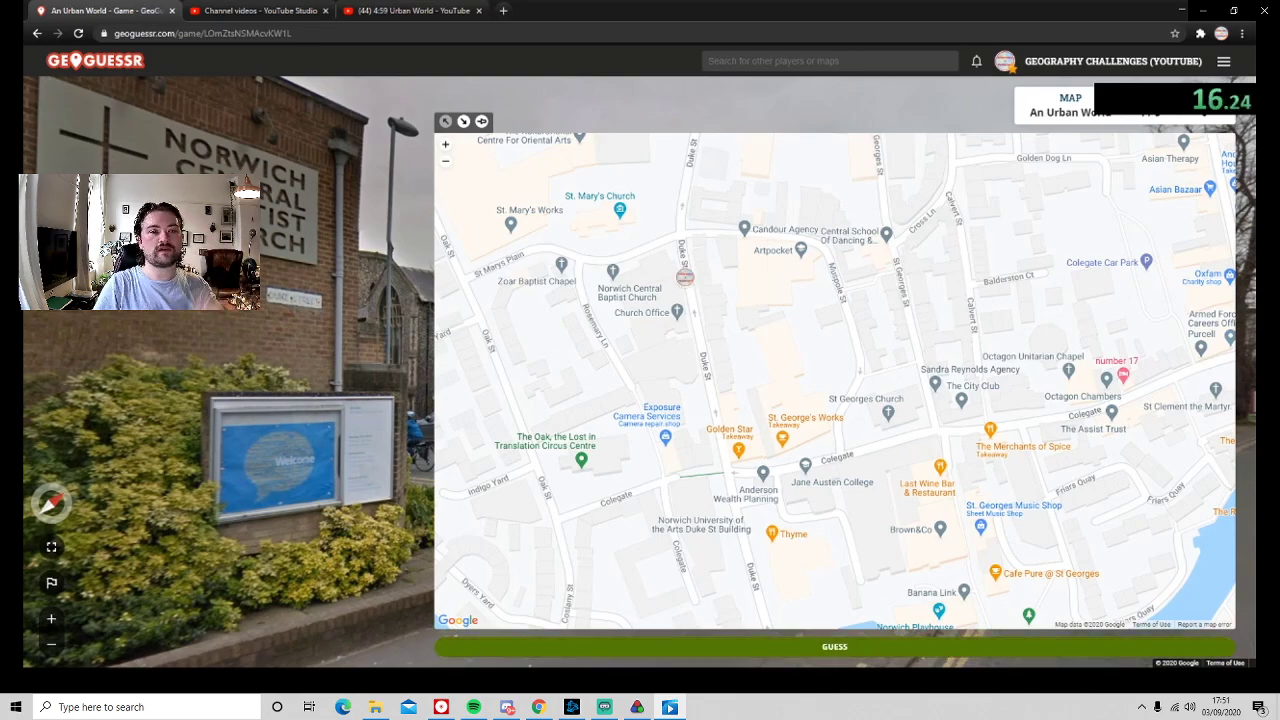
click(834, 646)
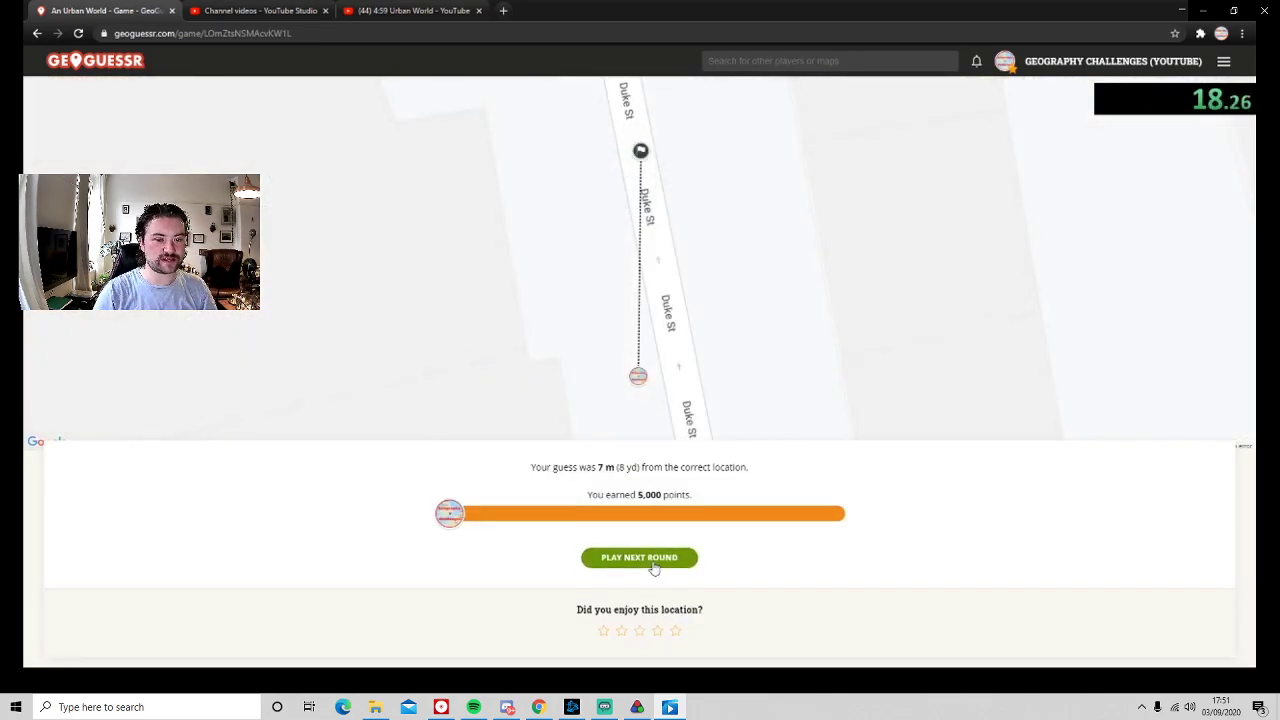
Start the next round, walk toward the intersection, and pin a guess near Kelsey Woodlawn.
click(651, 561)
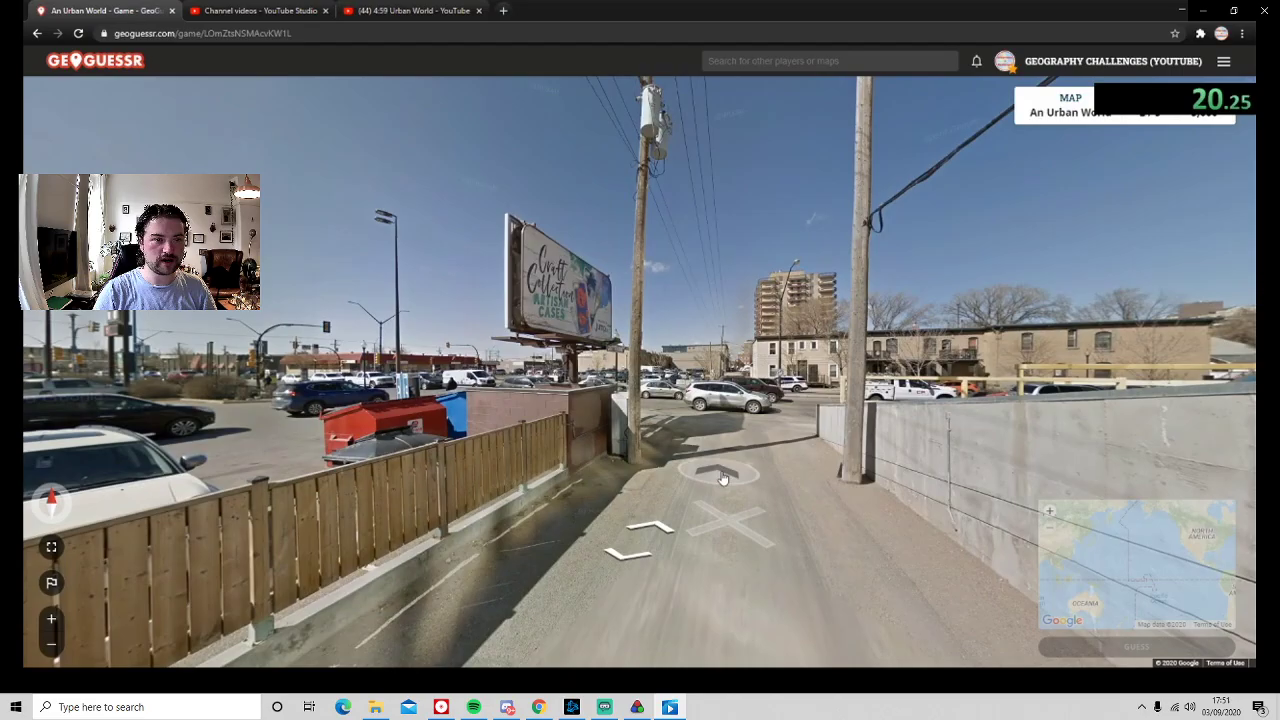
click(727, 500)
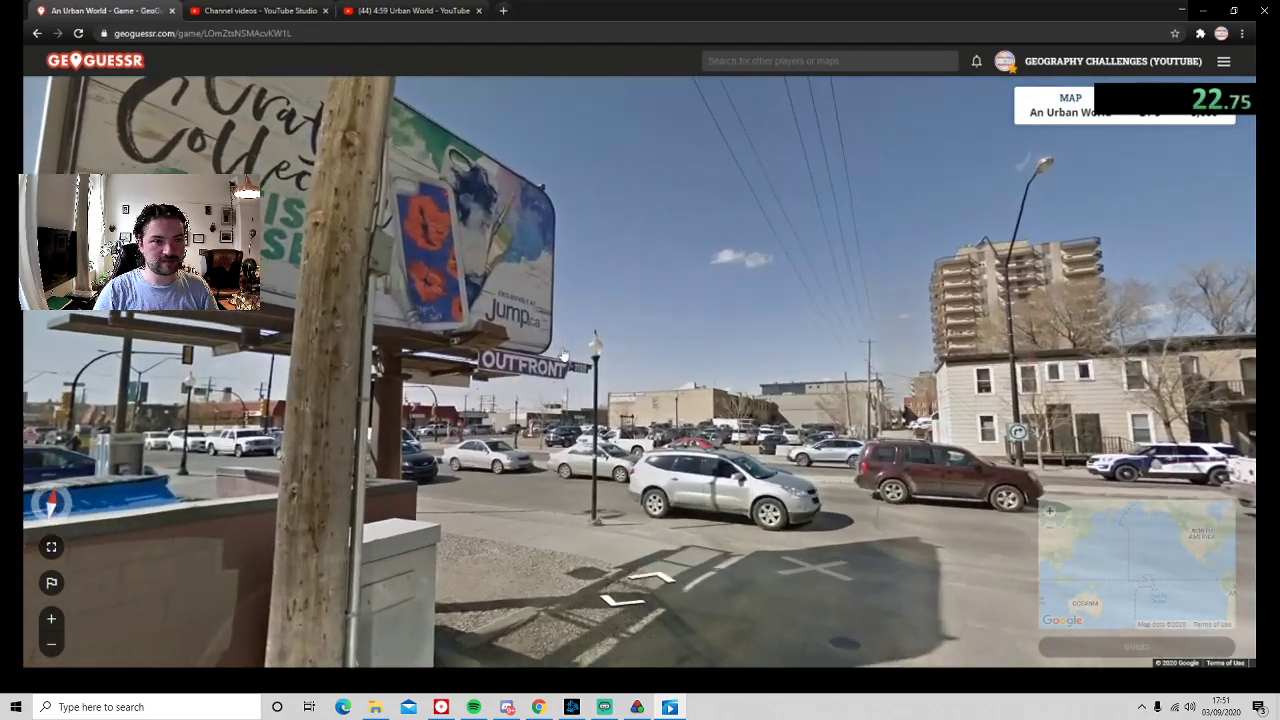
mouse_move(563, 355)
mouse_down()
mouse_move(366, 477)
mouse_move(242, 347)
mouse_up()
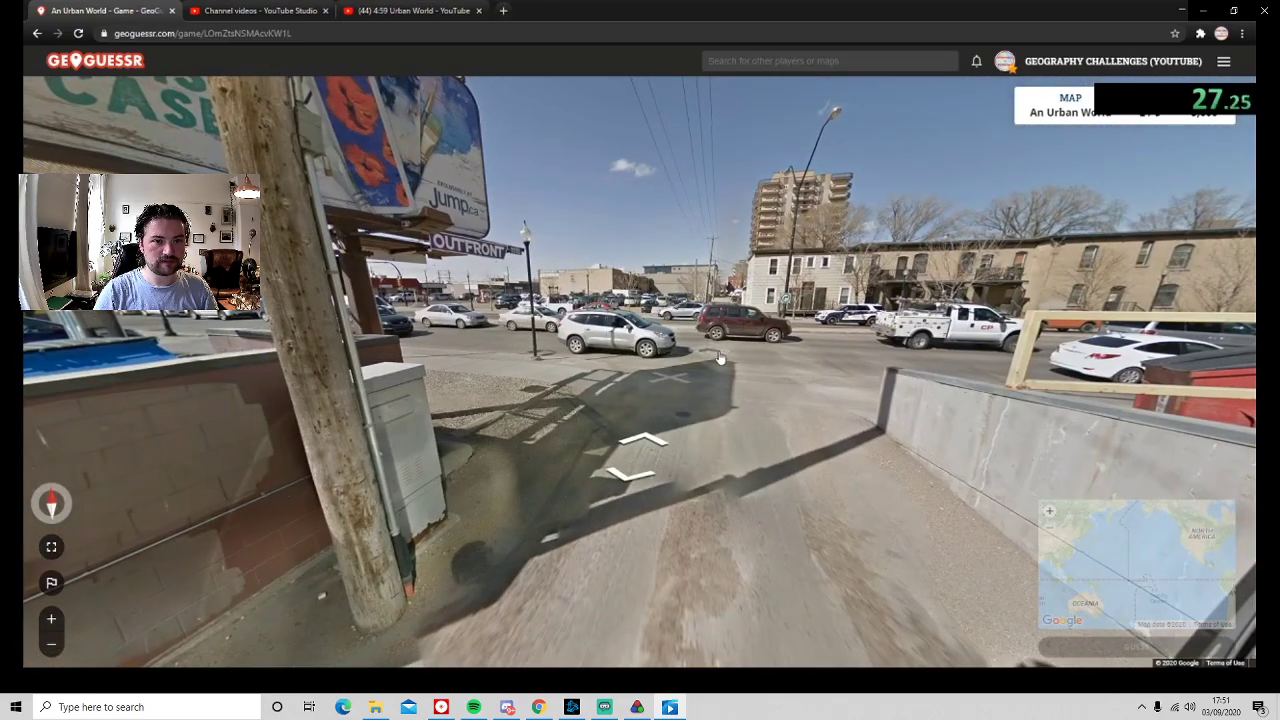
click(723, 357)
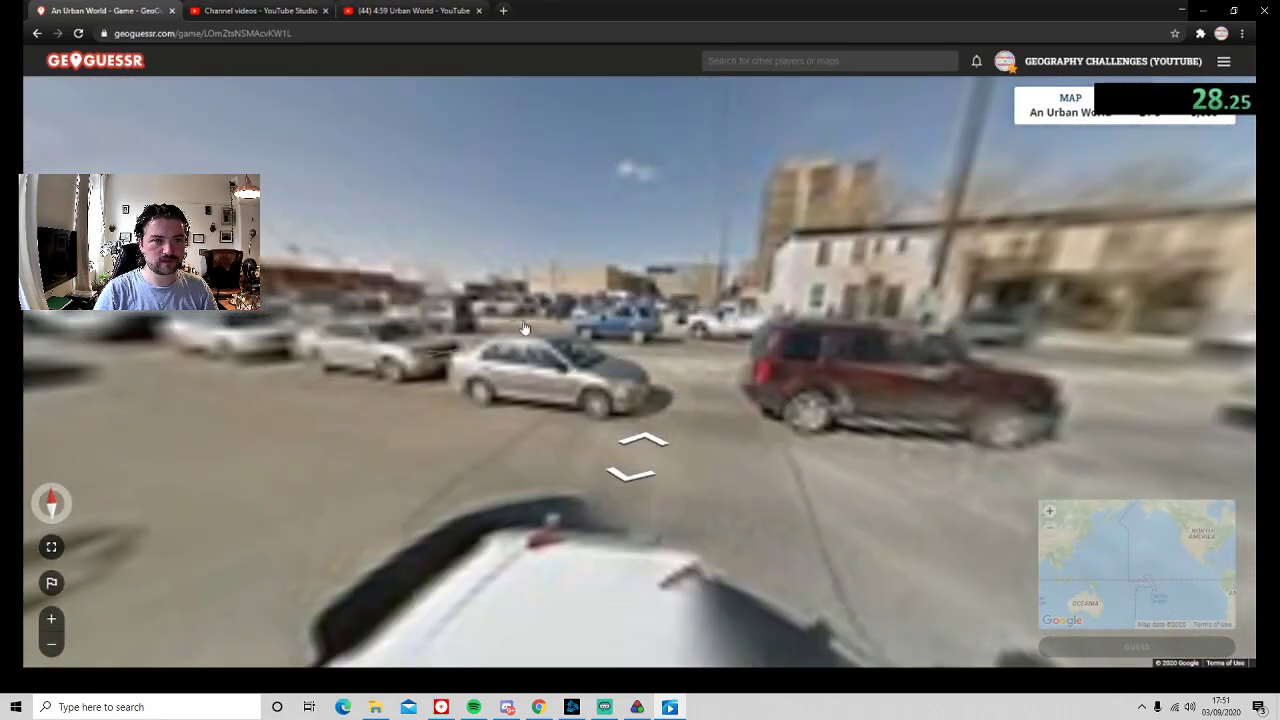
drag(523, 330, 598, 393)
click(428, 335)
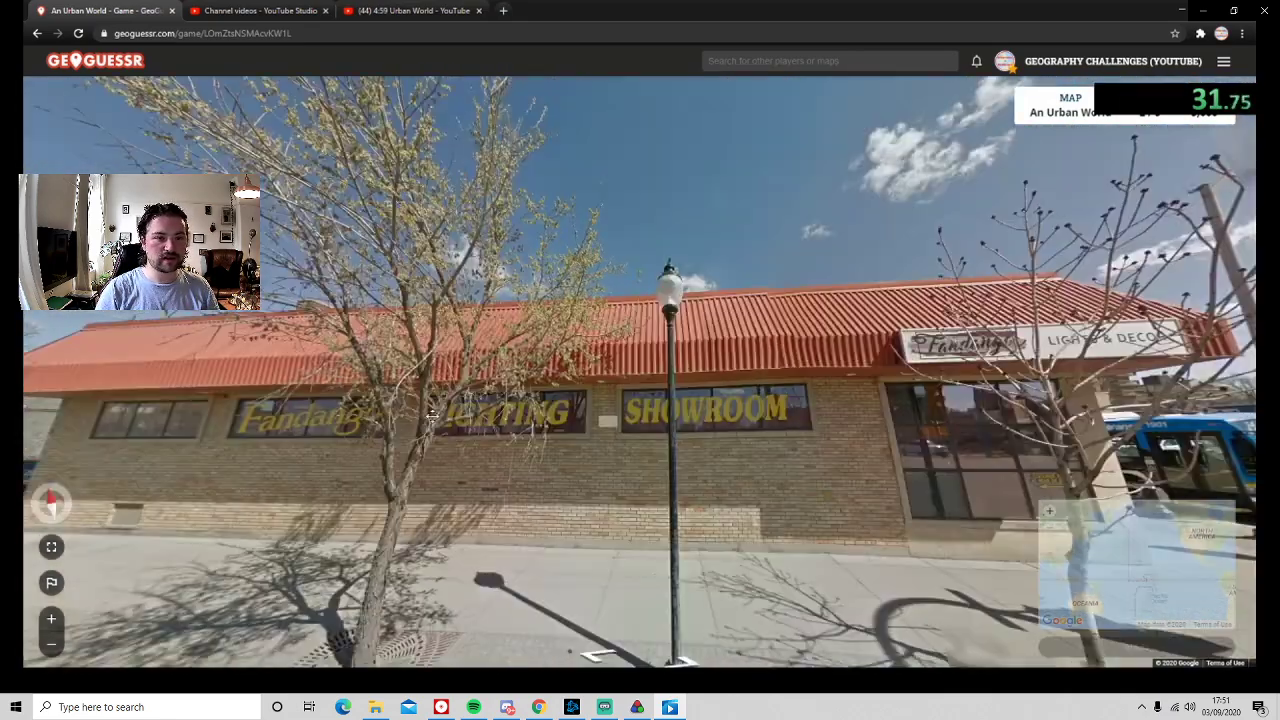
drag(1100, 400, 745, 387)
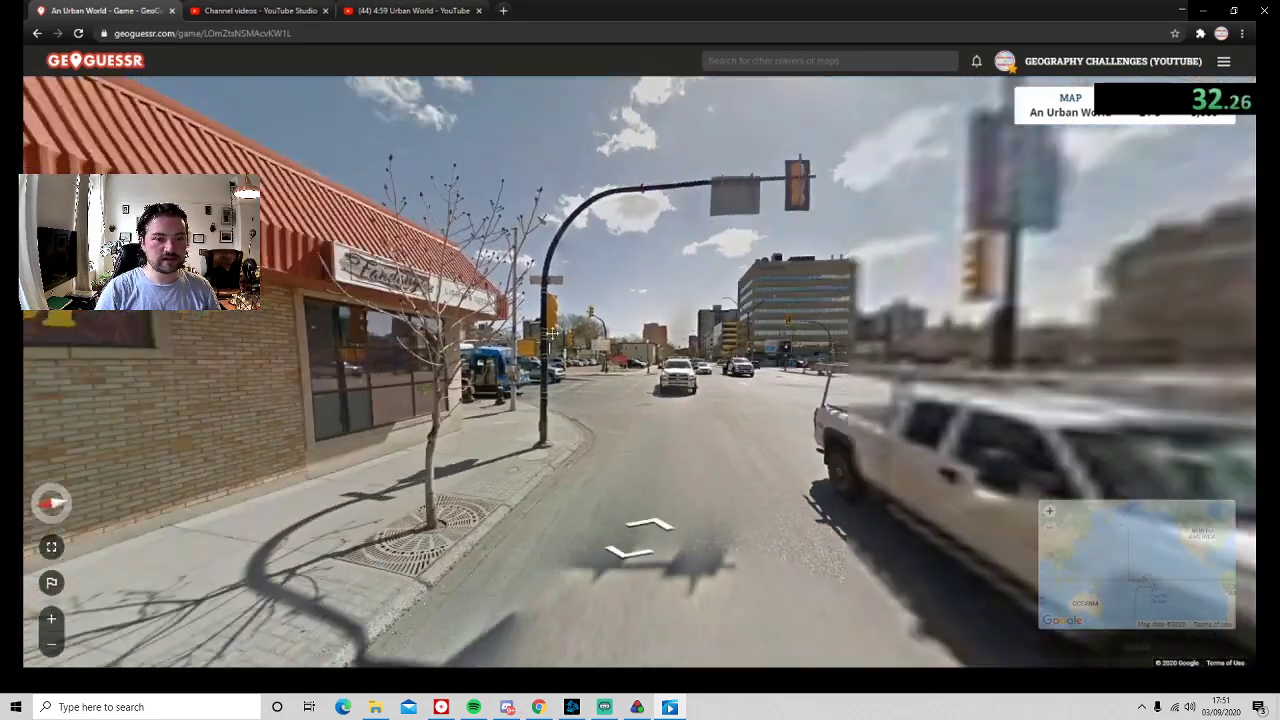
click(745, 387)
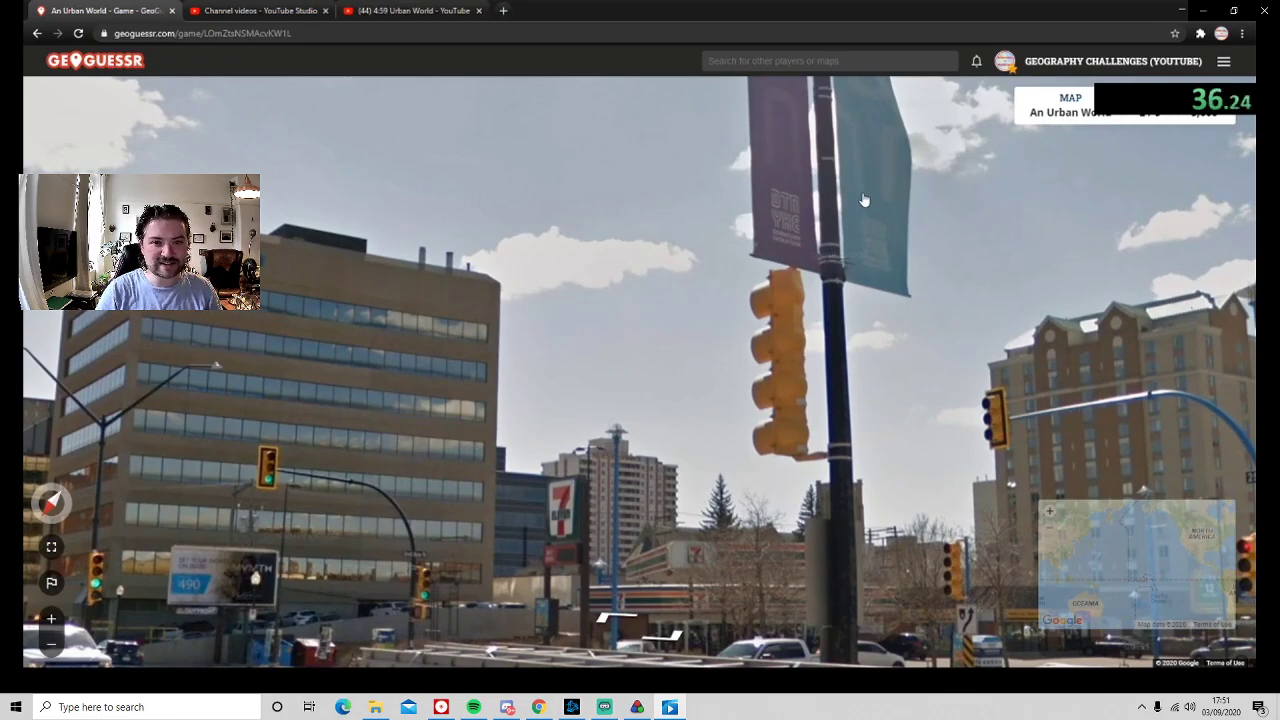
scroll(864, 200, up, 2)
drag(863, 203, 300, 210)
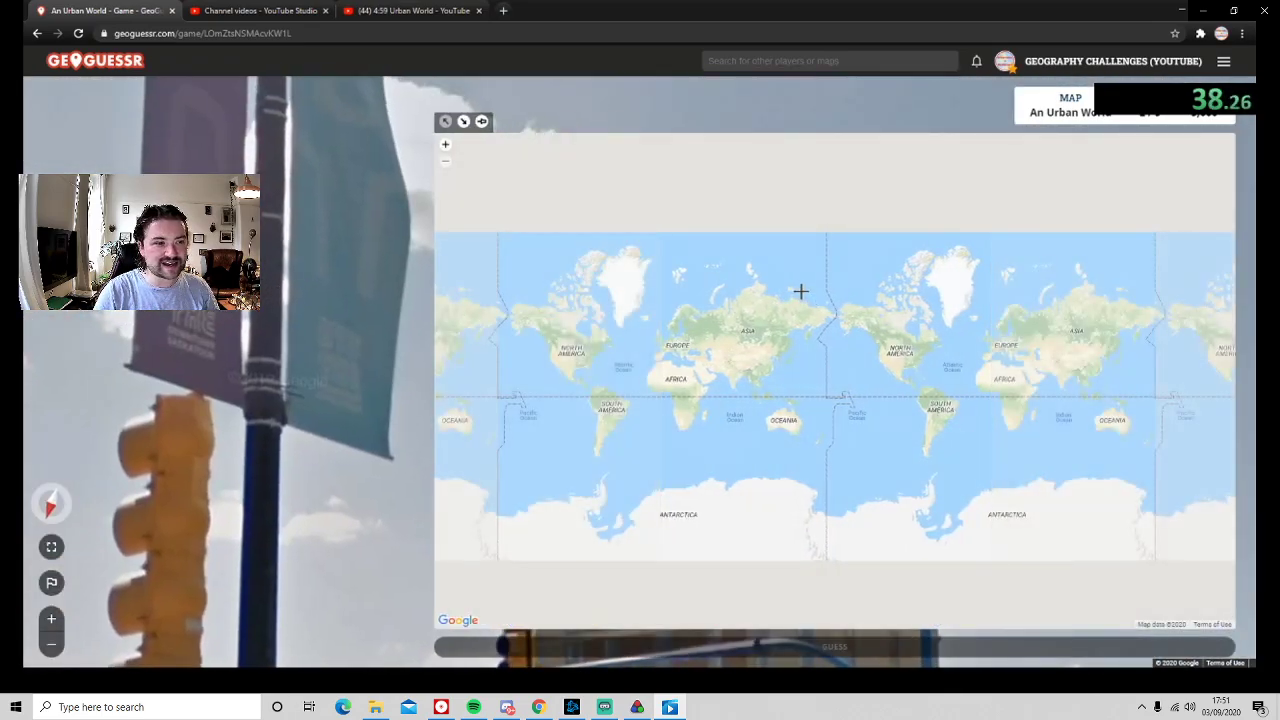
scroll(890, 335, up, 2)
scroll(845, 342, up, 1)
scroll(828, 380, up, 2)
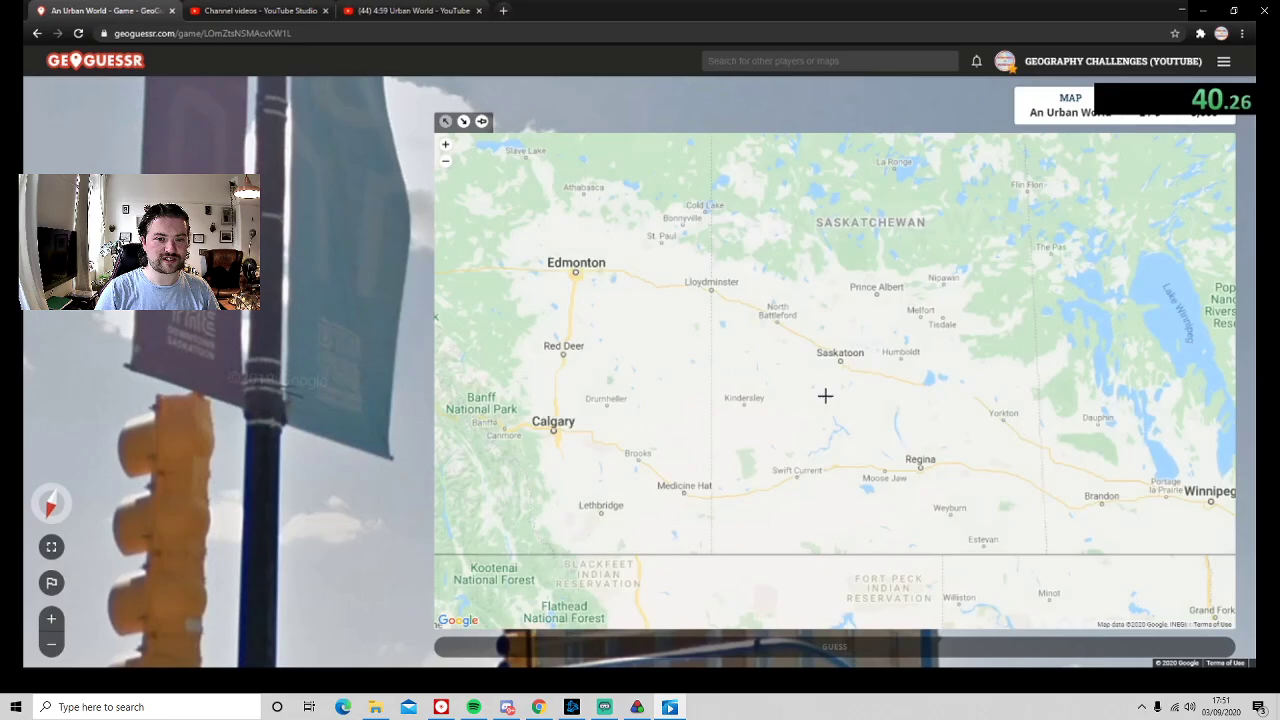
scroll(848, 354, up, 1)
scroll(857, 320, up, 2)
scroll(854, 323, up, 1)
scroll(850, 312, up, 1)
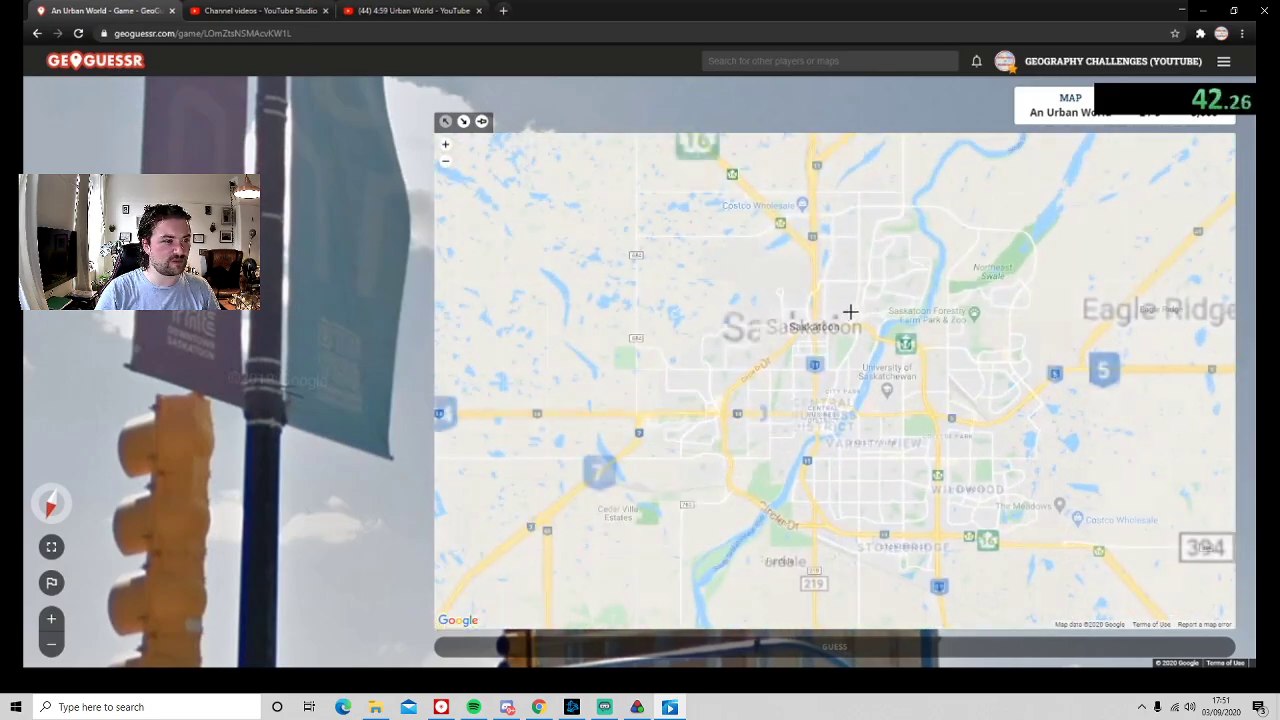
scroll(820, 343, up, 2)
click(772, 328)
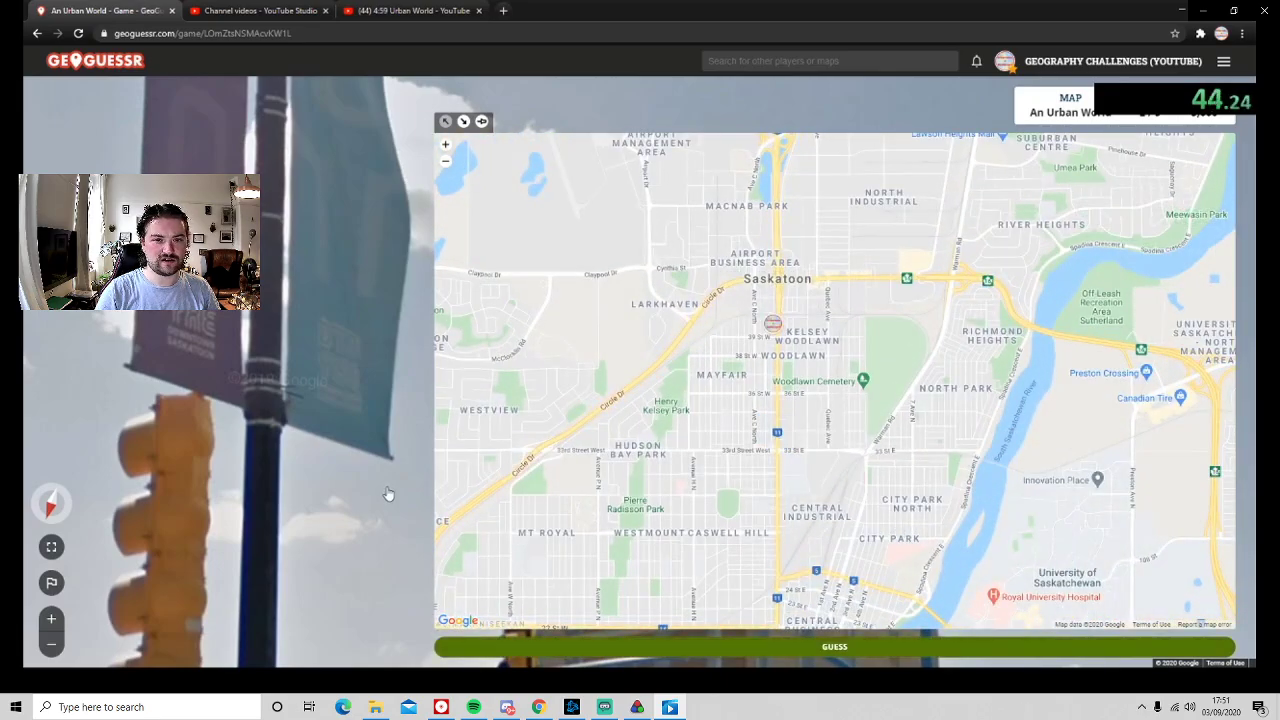
Walk past the City Centre bus to the 7-Eleven and face the parked cars.
drag(388, 494, 341, 456)
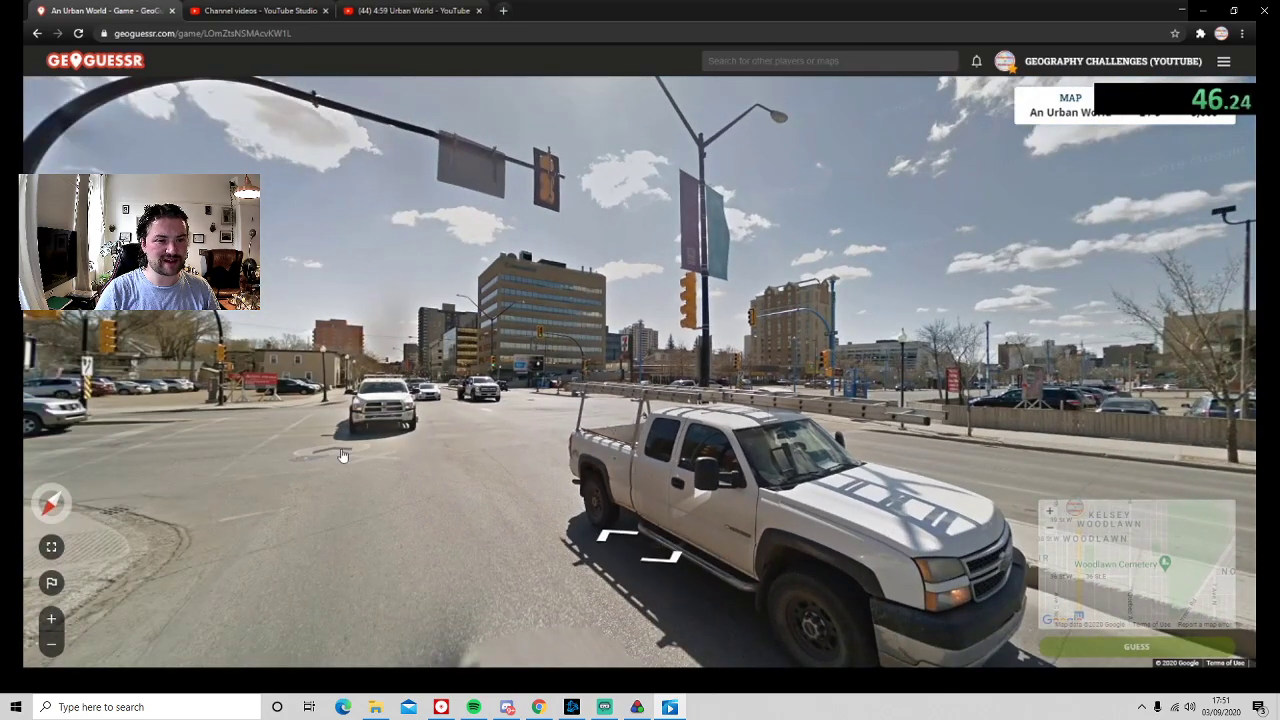
click(341, 456)
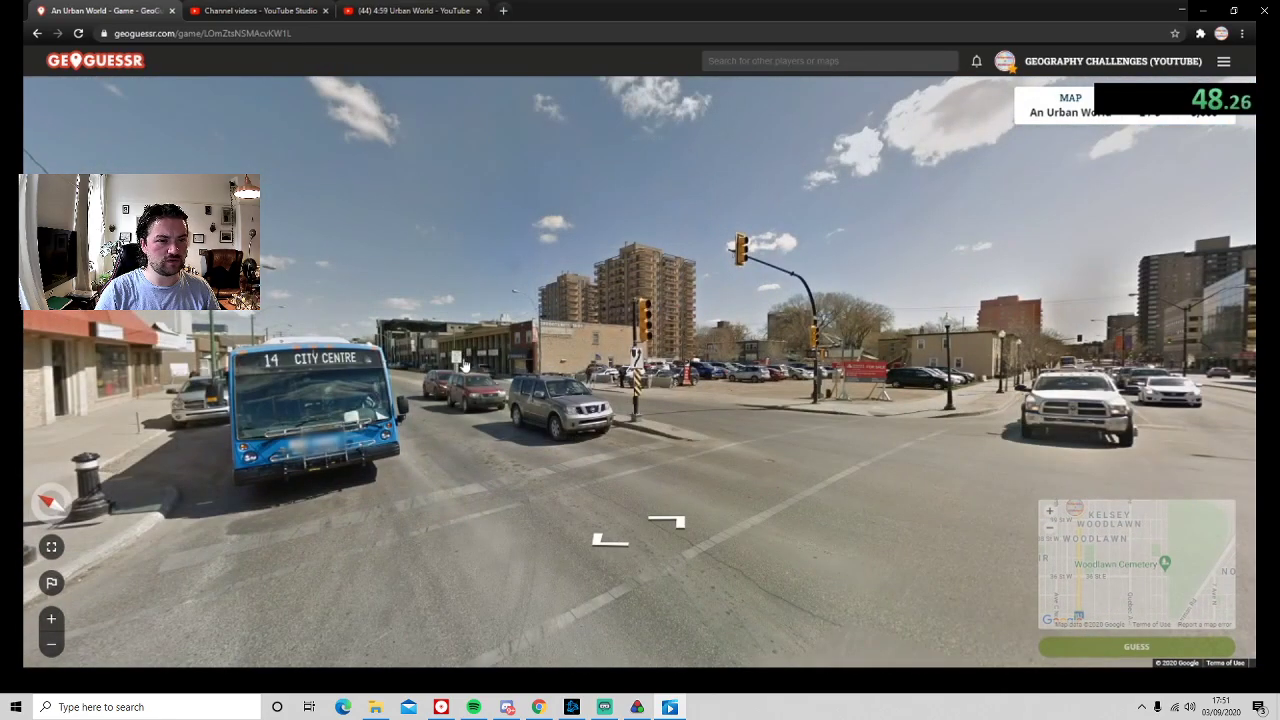
click(957, 386)
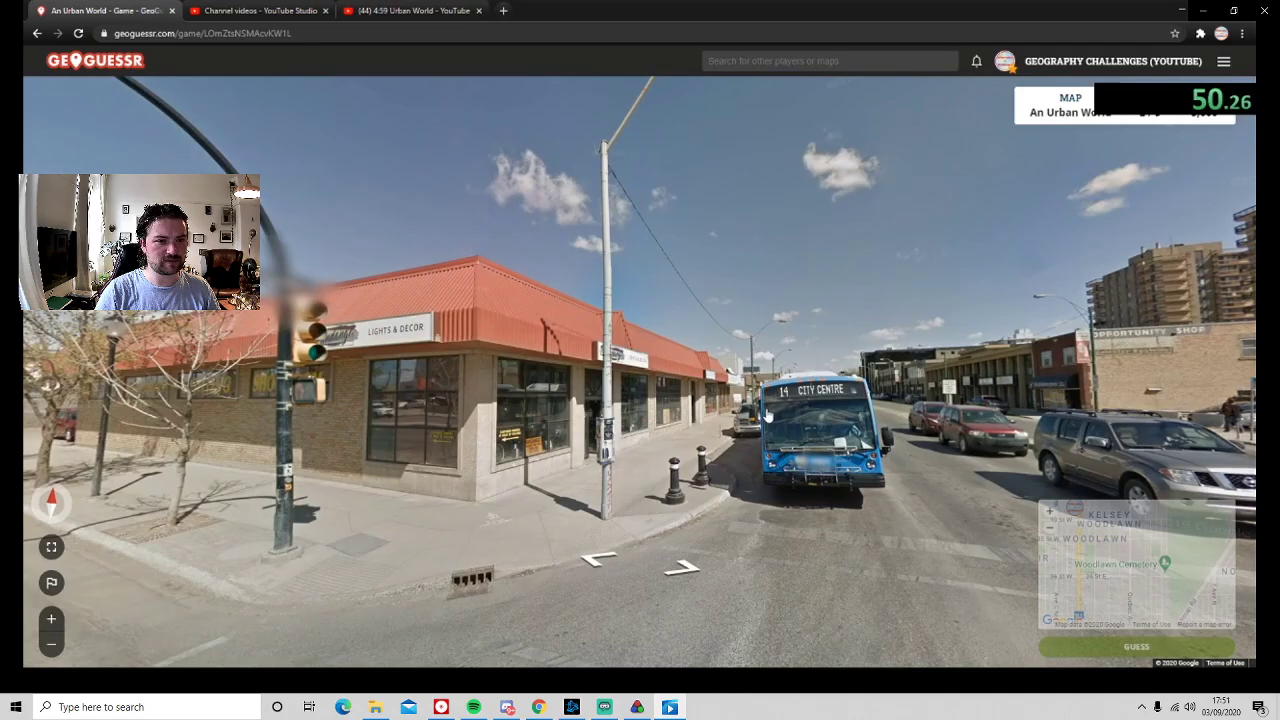
drag(1050, 490, 841, 497)
click(816, 479)
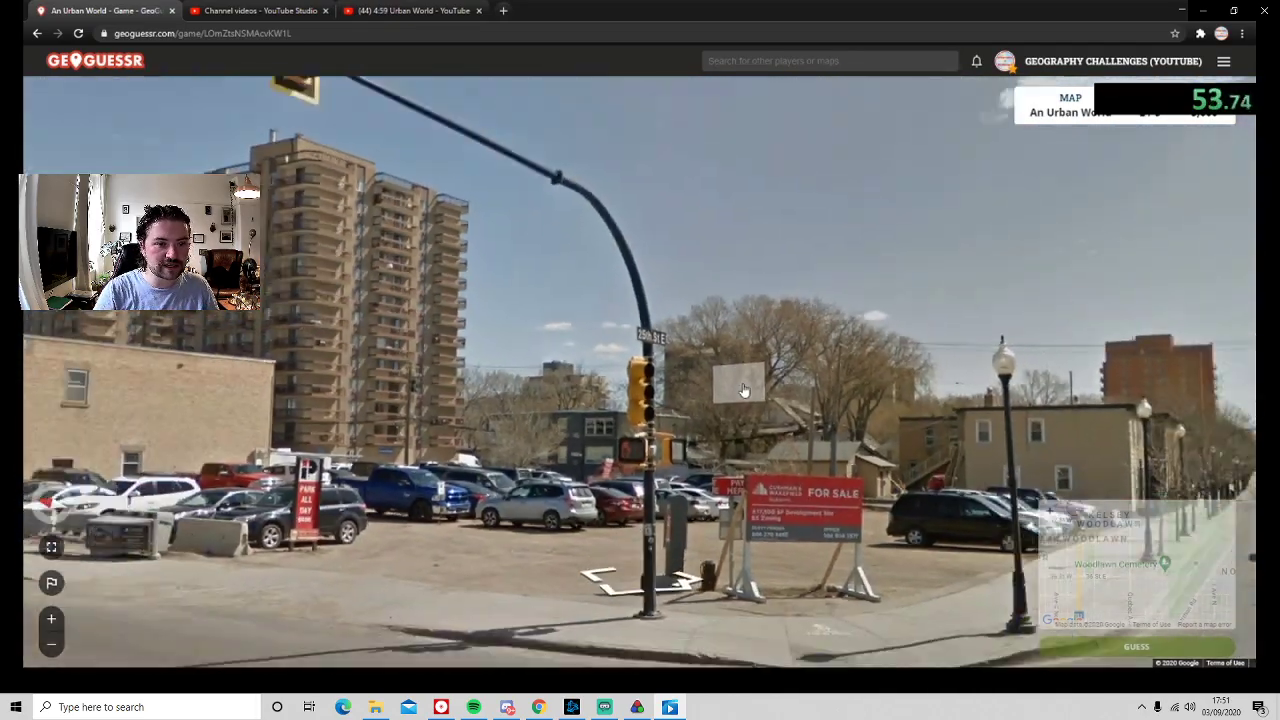
click(743, 390)
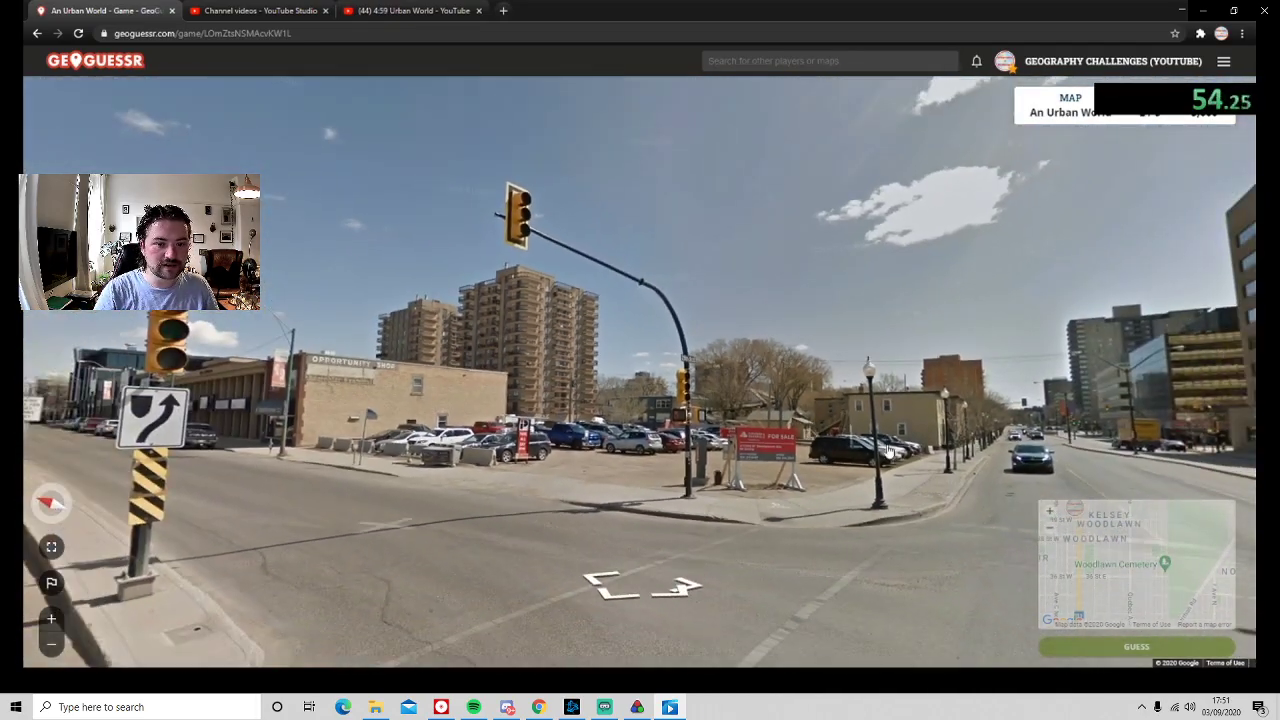
click(966, 372)
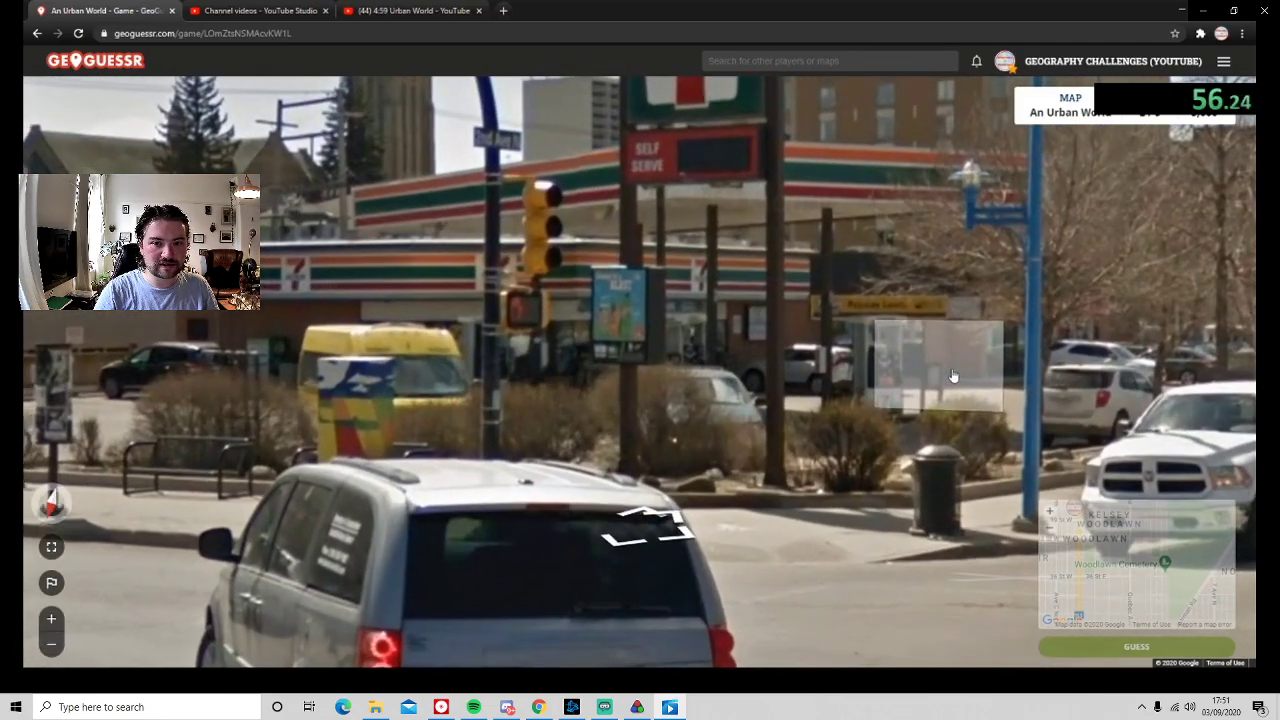
drag(966, 372, 423, 418)
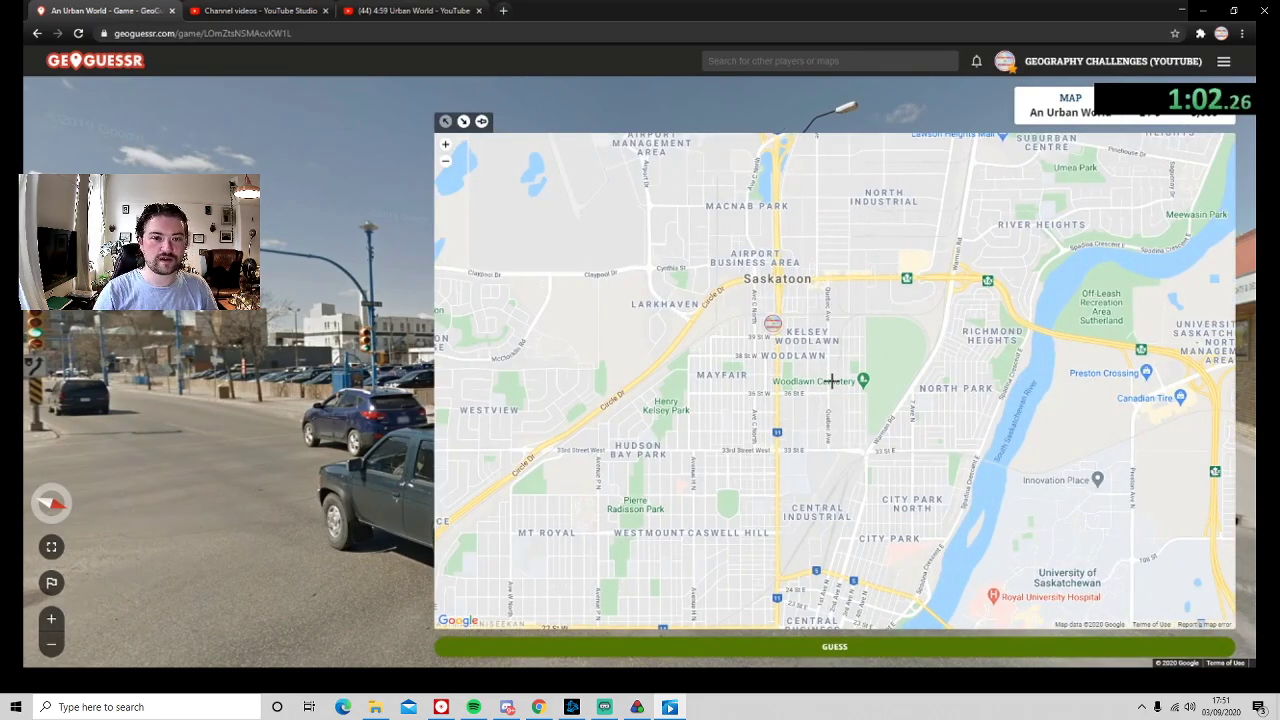
scroll(831, 381, up, 2)
scroll(840, 360, up, 1)
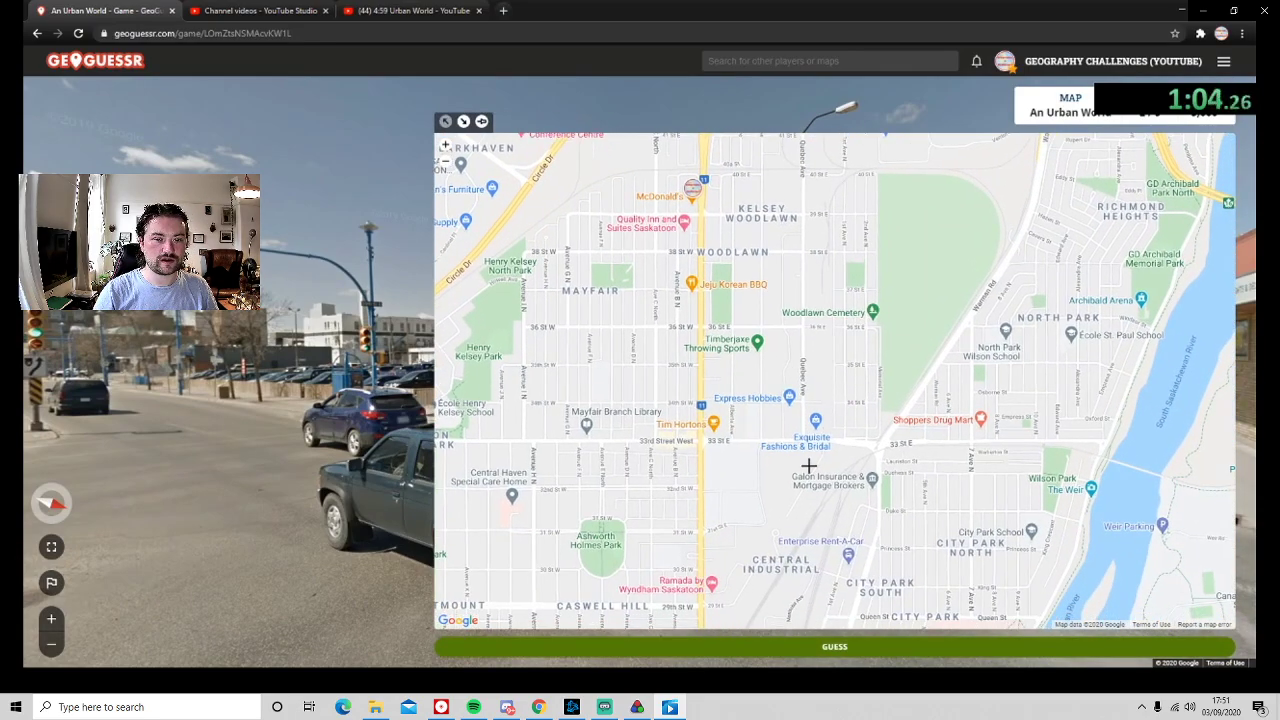
Pan the guess map to Saskatoon's Central Business District and submit the 25 St E guess.
drag(808, 466, 825, 385)
drag(839, 466, 775, 429)
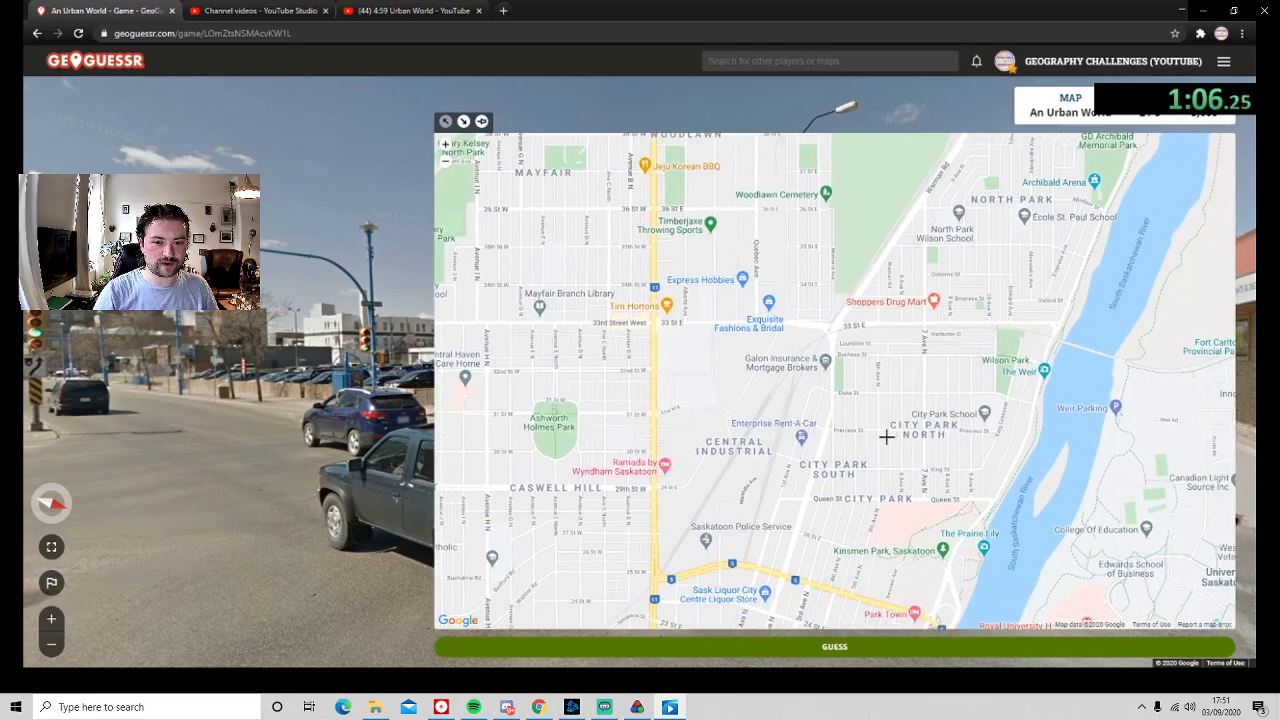
mouse_move(813, 545)
mouse_down()
mouse_move(817, 375)
mouse_move(240, 368)
mouse_up()
scroll(820, 425, up, 2)
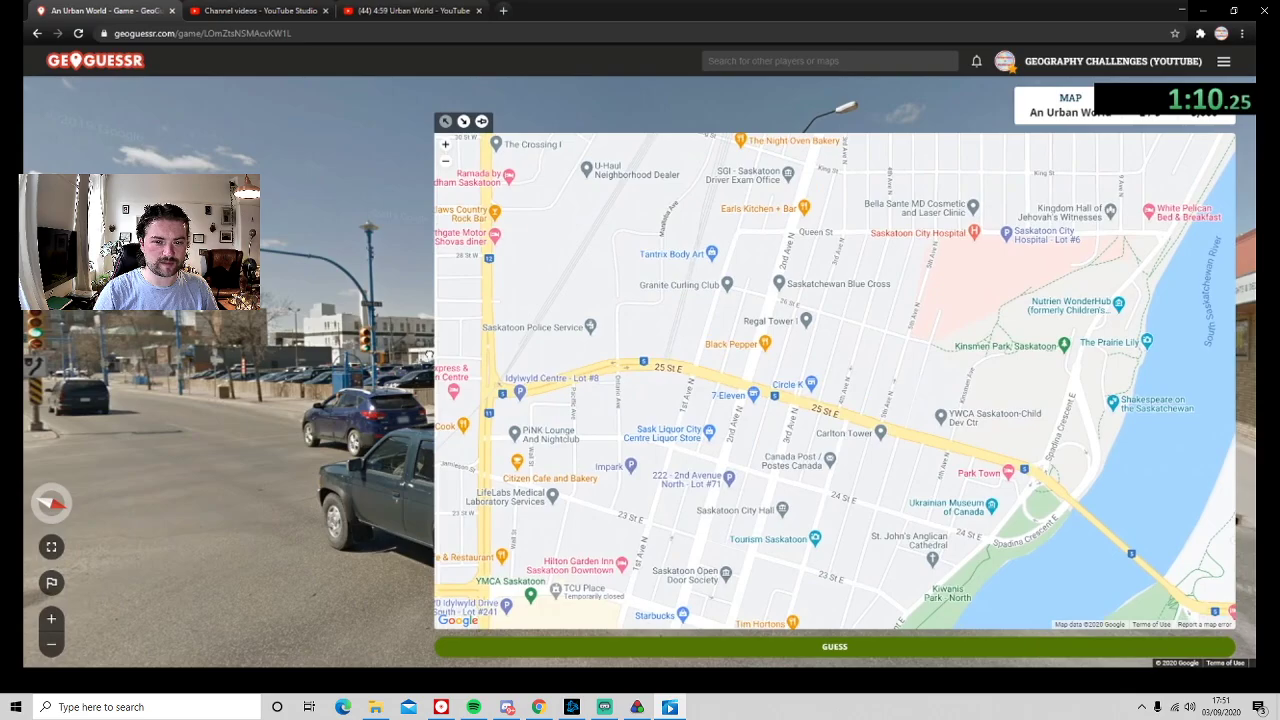
scroll(713, 400, down, 1)
scroll(713, 400, down, 1)
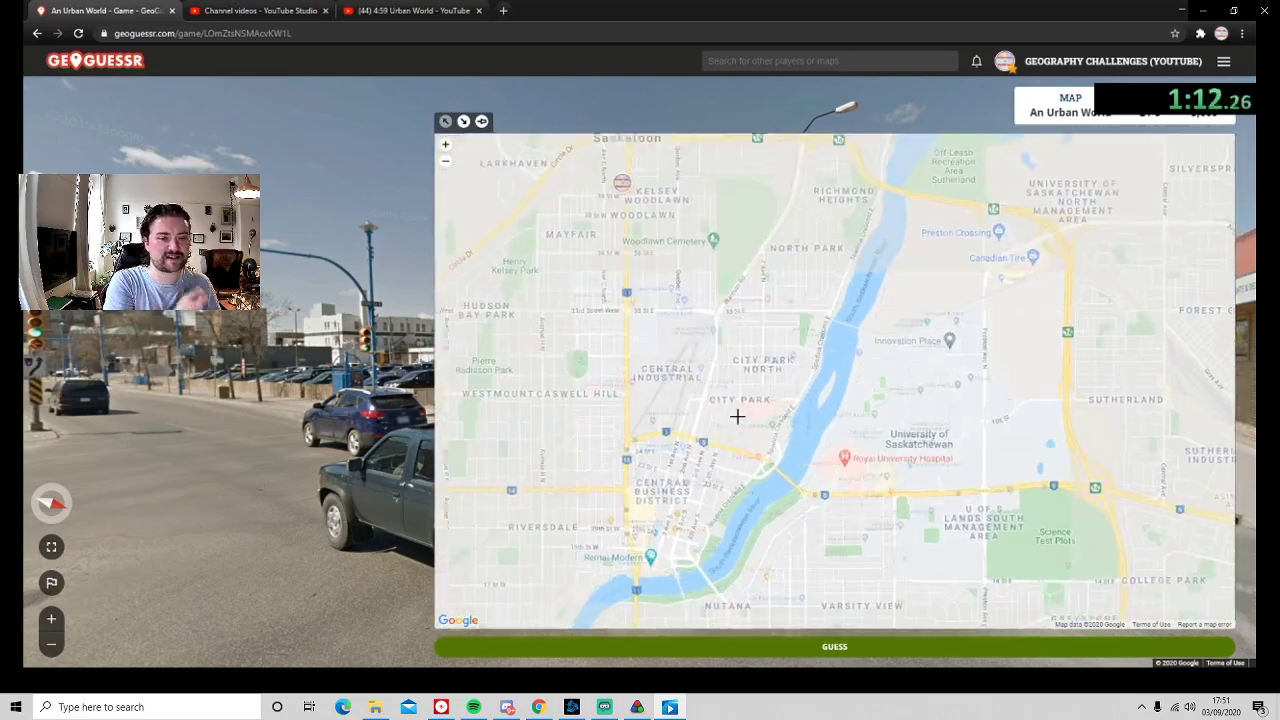
scroll(713, 400, up, 1)
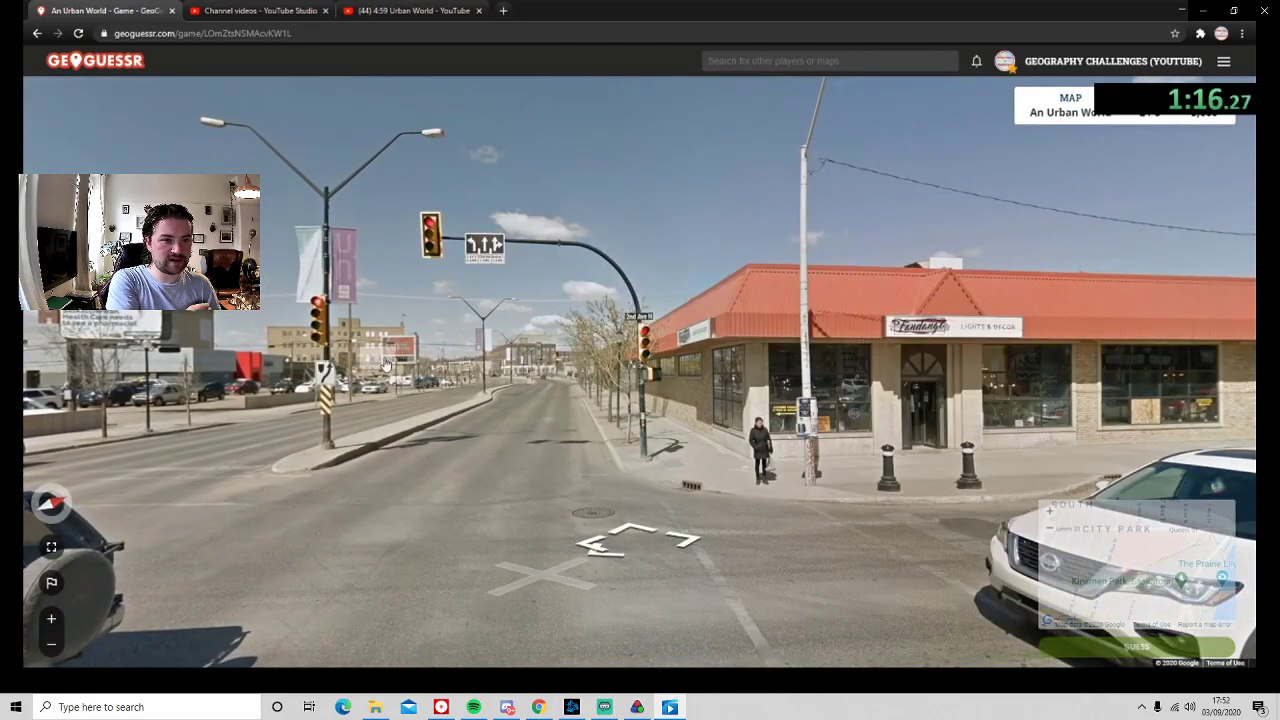
click(51, 583)
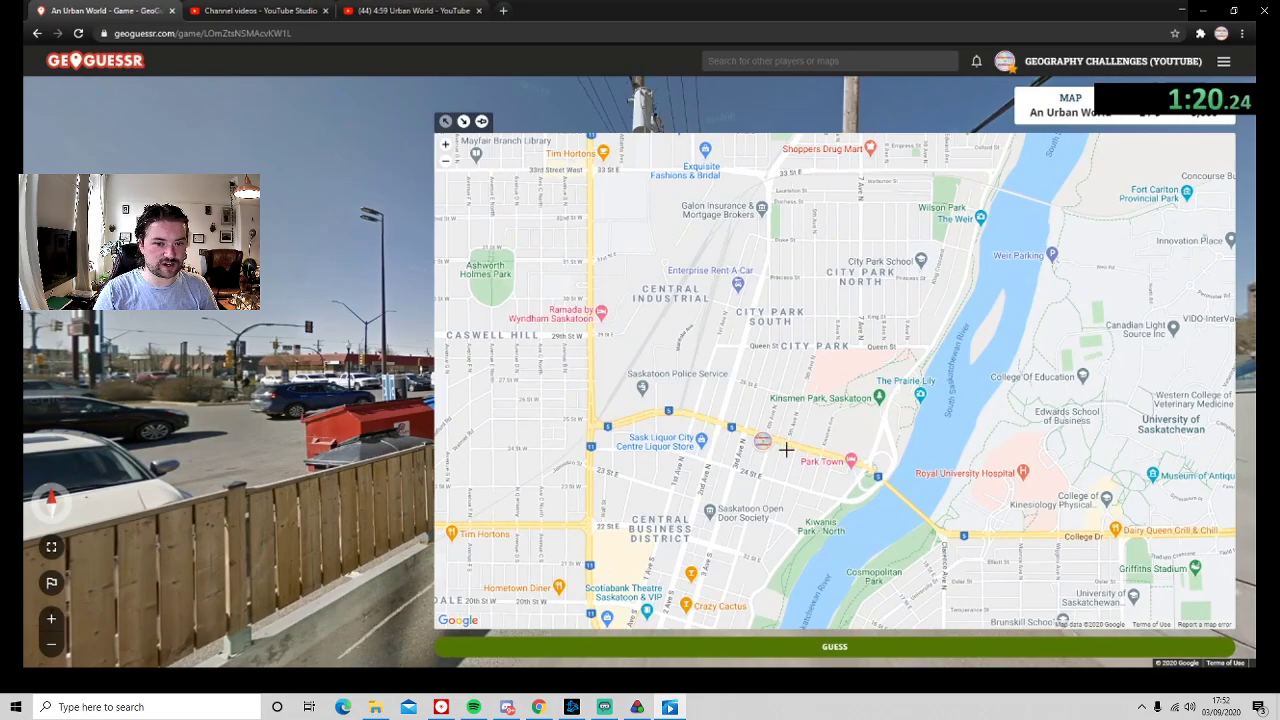
scroll(786, 450, up, 1)
scroll(707, 416, up, 1)
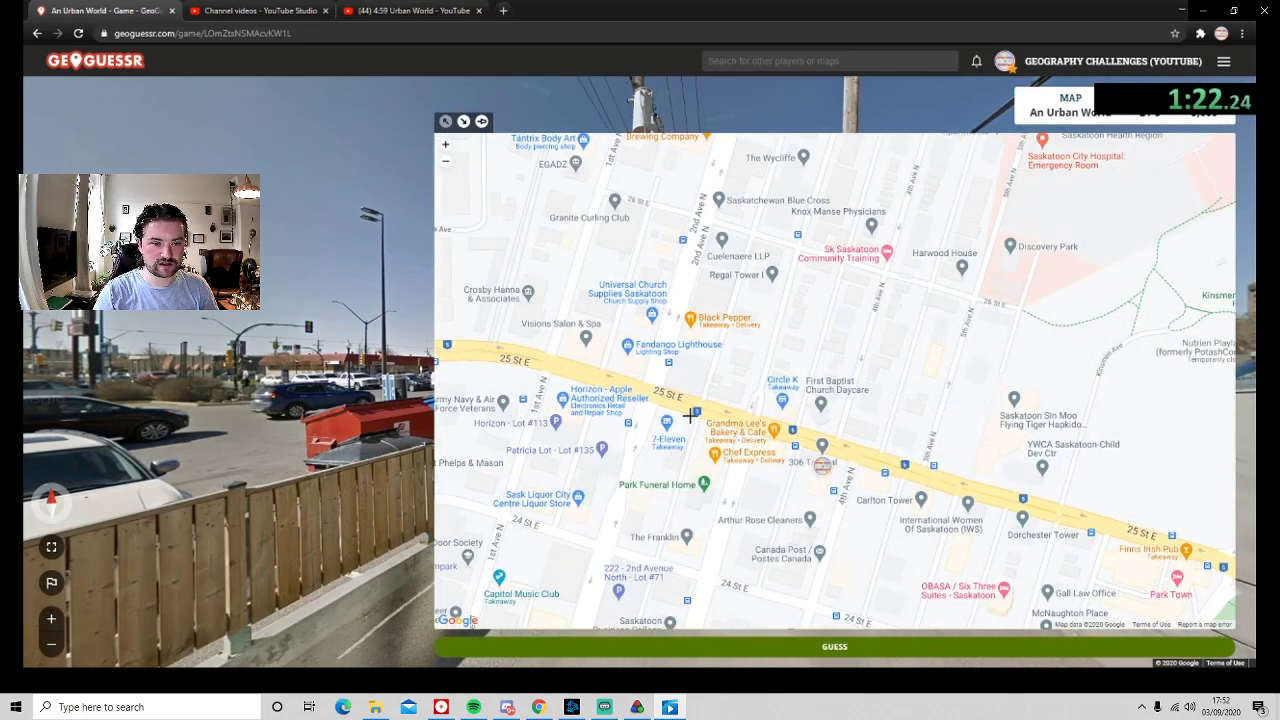
click(810, 645)
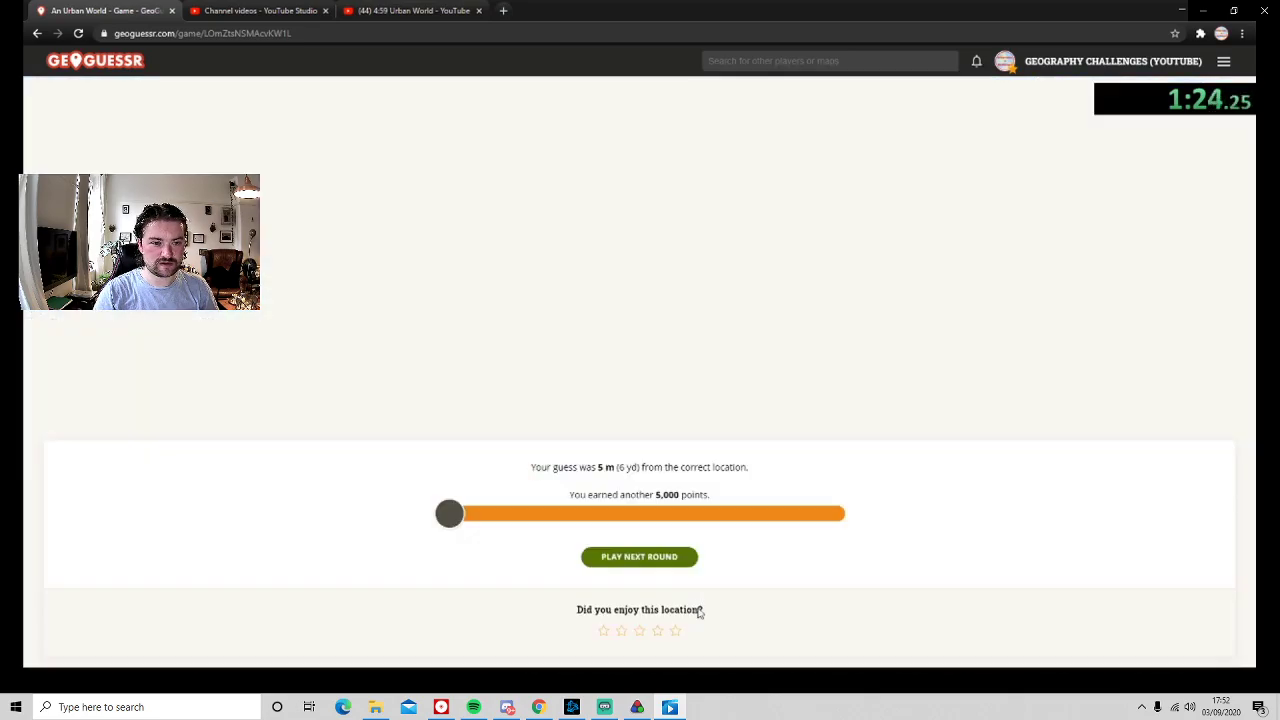
Start the next round and walk from the parking garage past the Conference Pavilion to E 21 St.
click(654, 560)
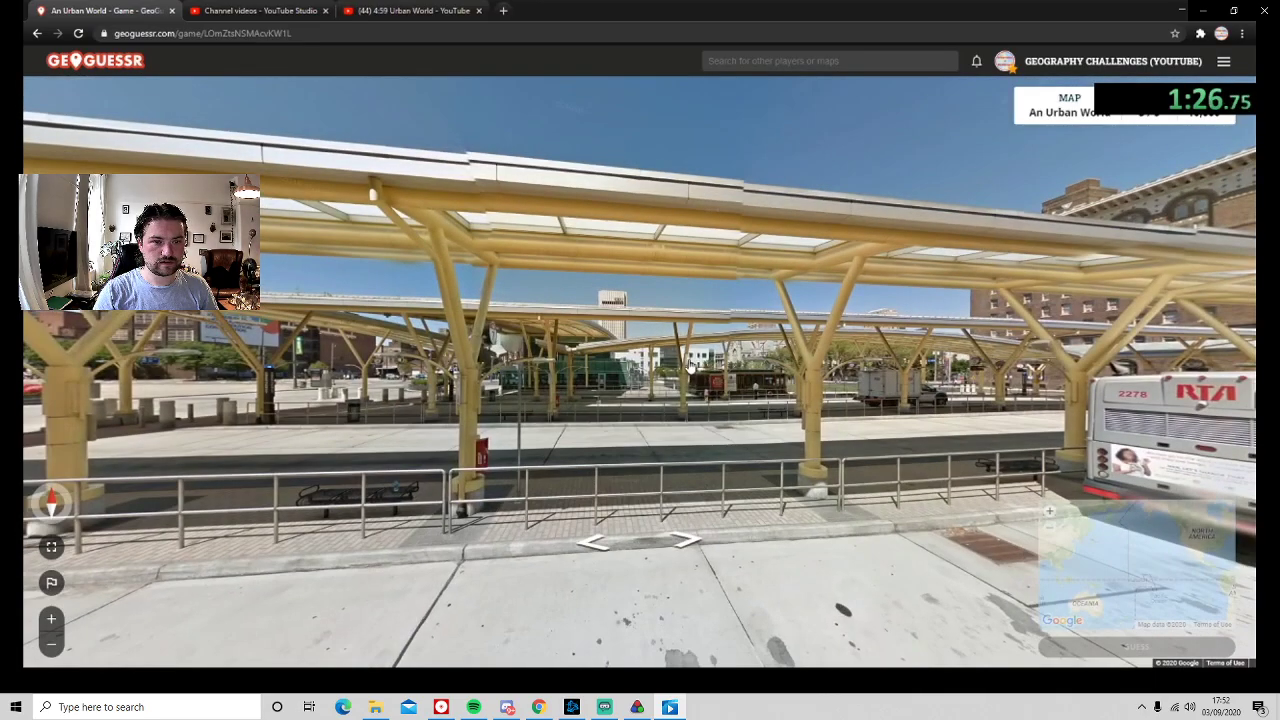
drag(900, 400, 641, 410)
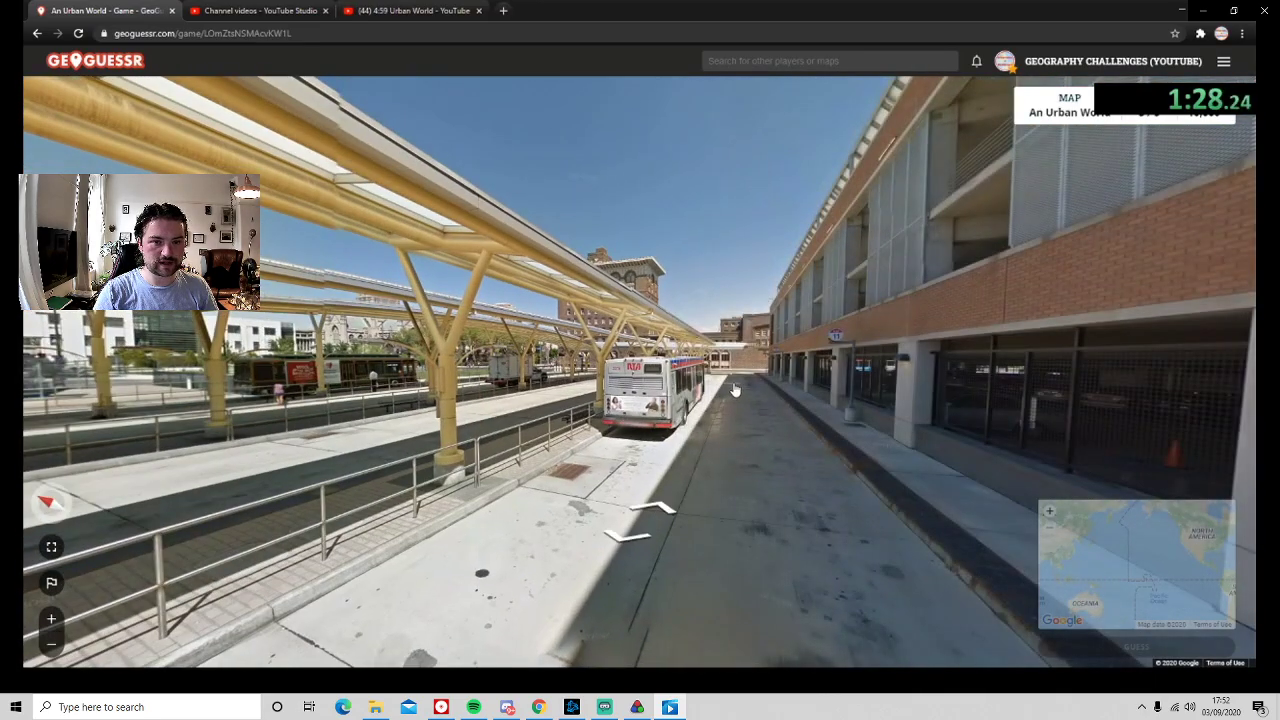
drag(740, 390, 1100, 395)
drag(578, 380, 1000, 390)
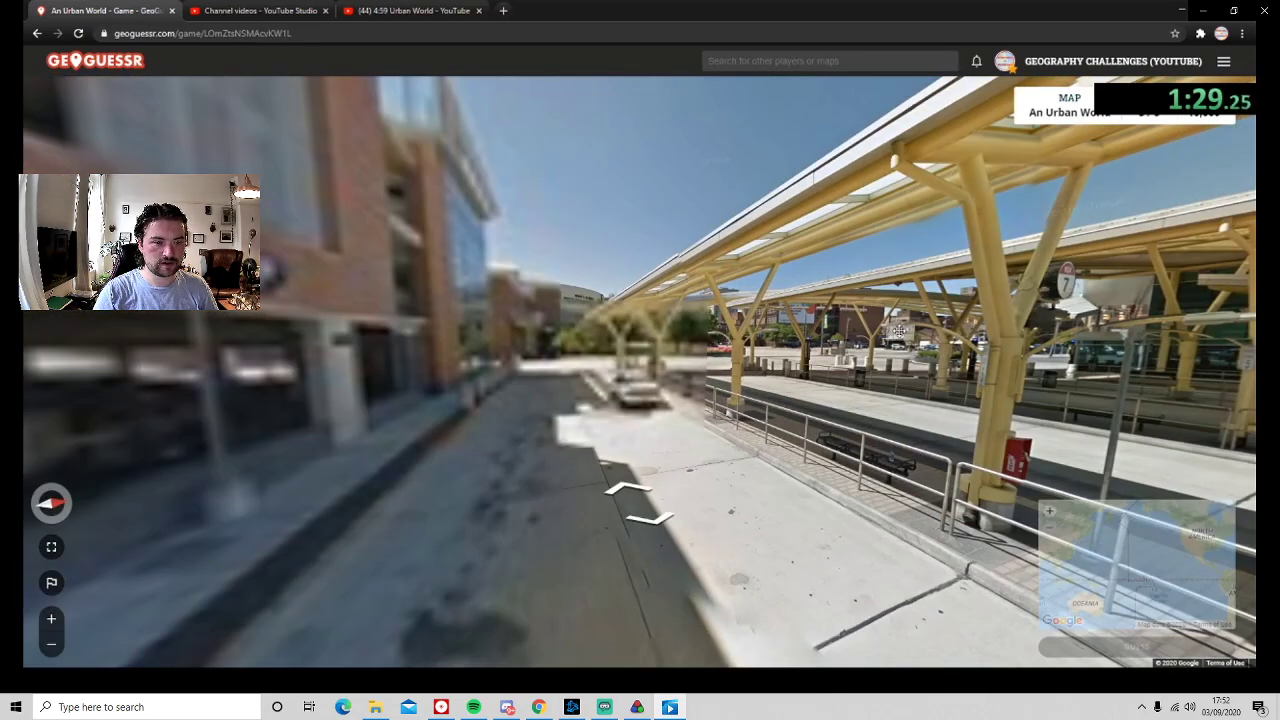
click(555, 368)
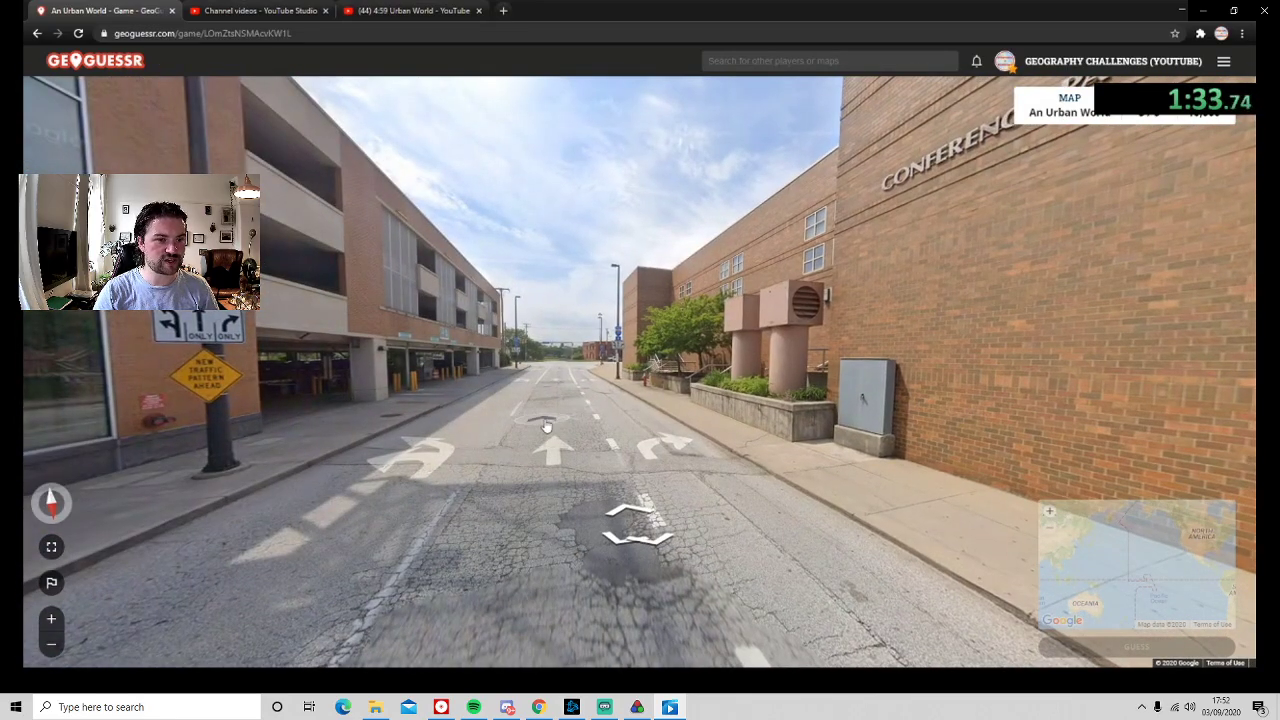
click(546, 426)
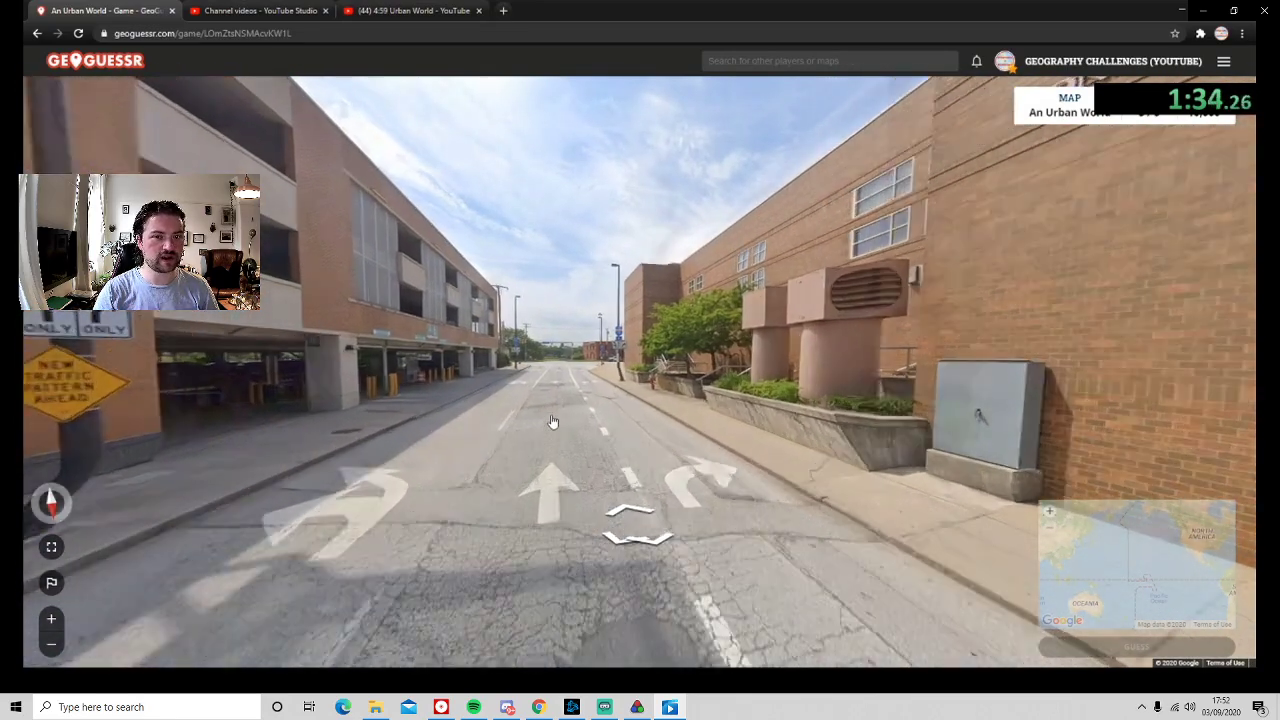
click(570, 400)
click(576, 371)
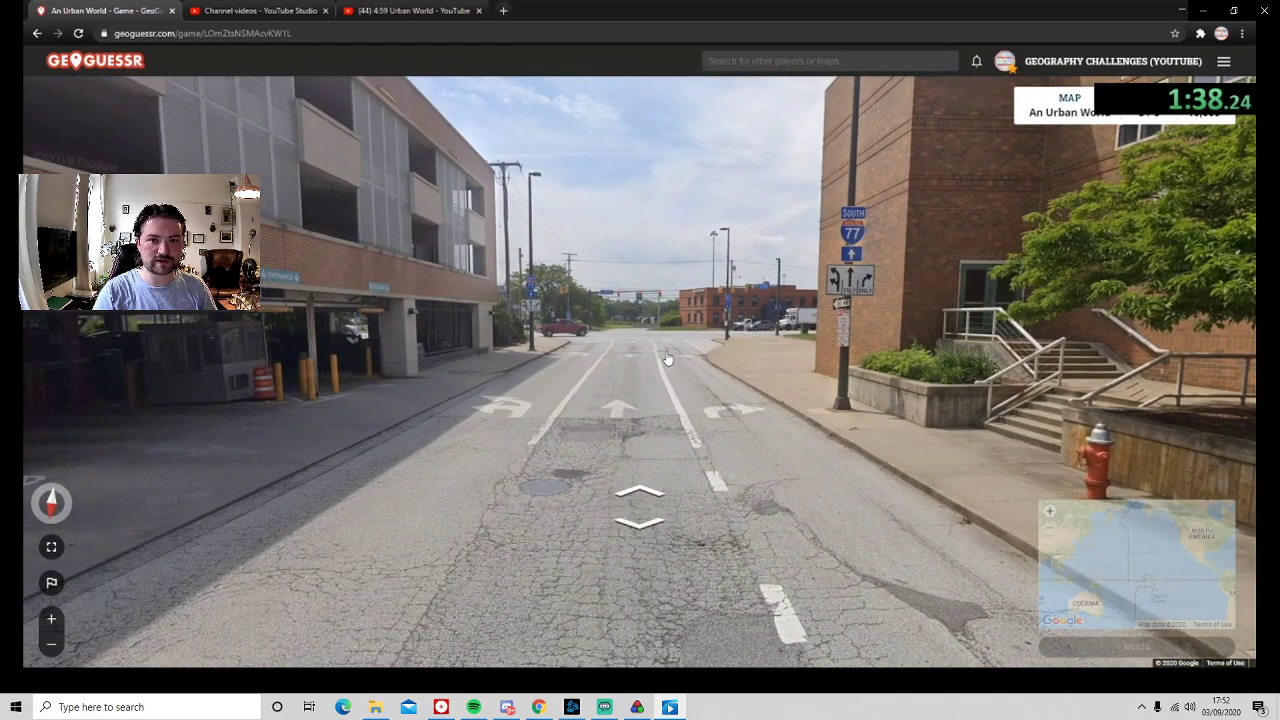
click(667, 358)
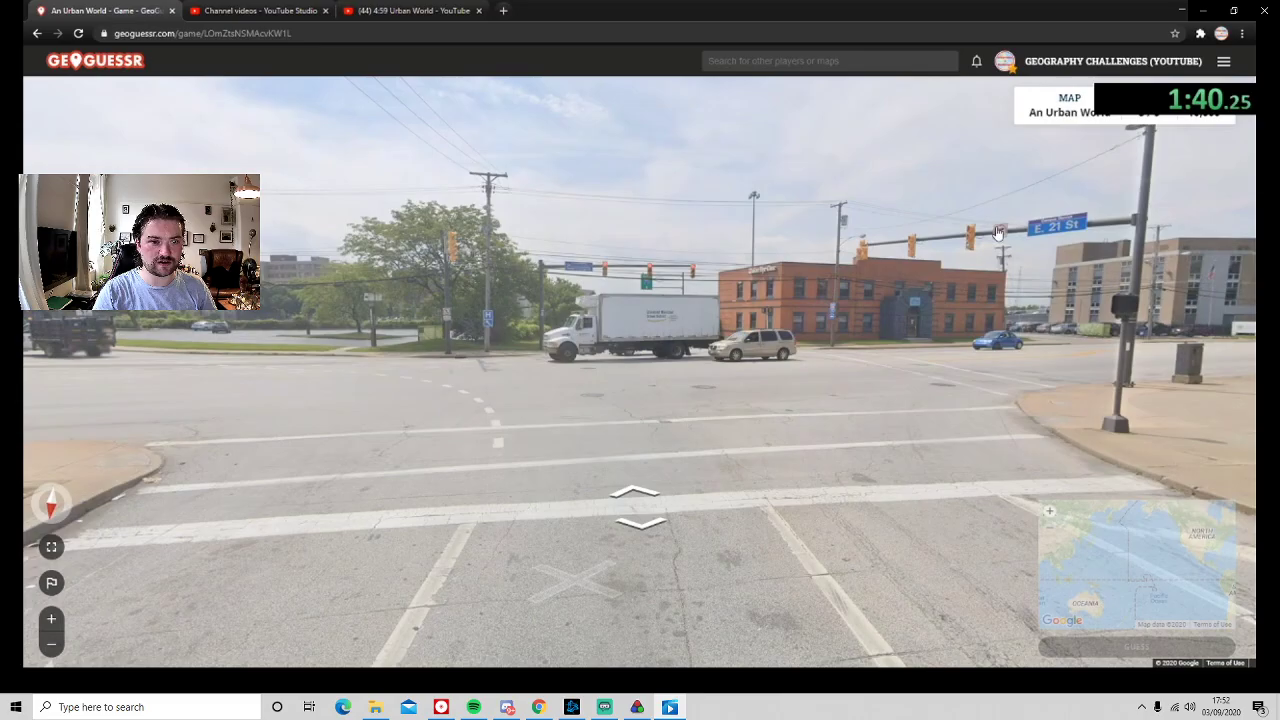
click(997, 233)
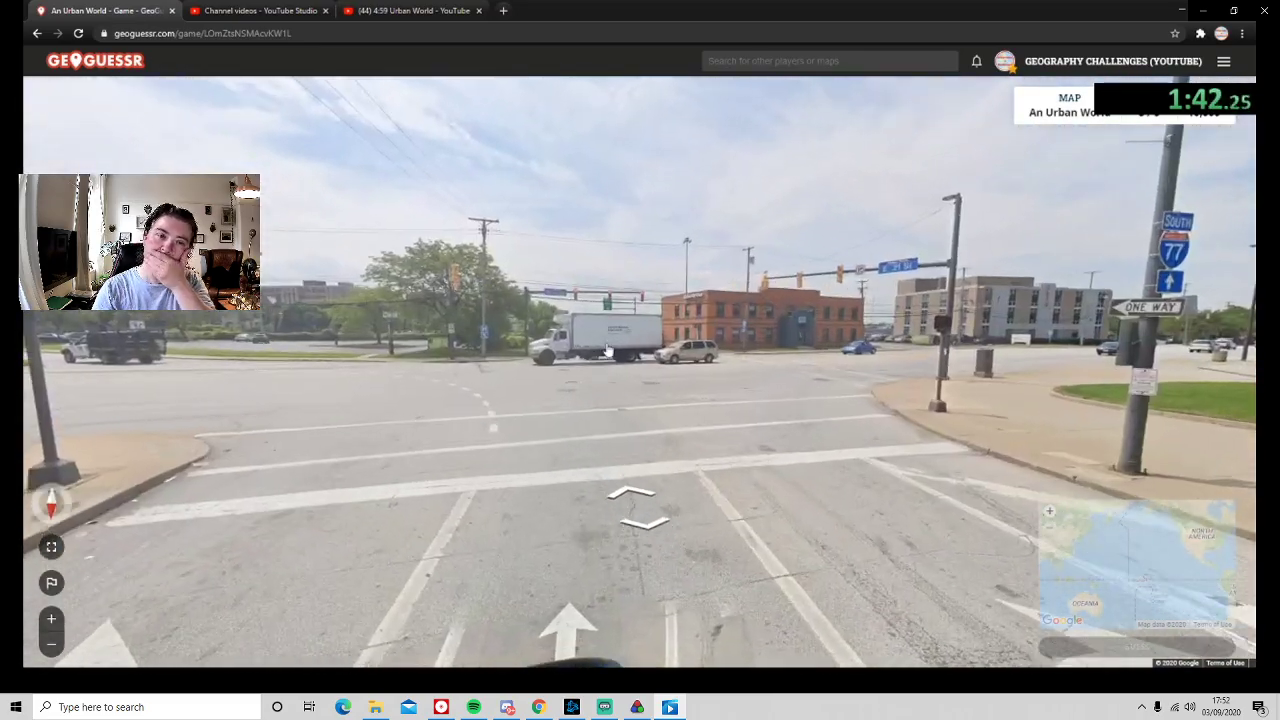
scroll(607, 350, up, 3)
Drop a first pin near Brook Park, then pan the map to Cleveland State University.
drag(630, 335, 330, 340)
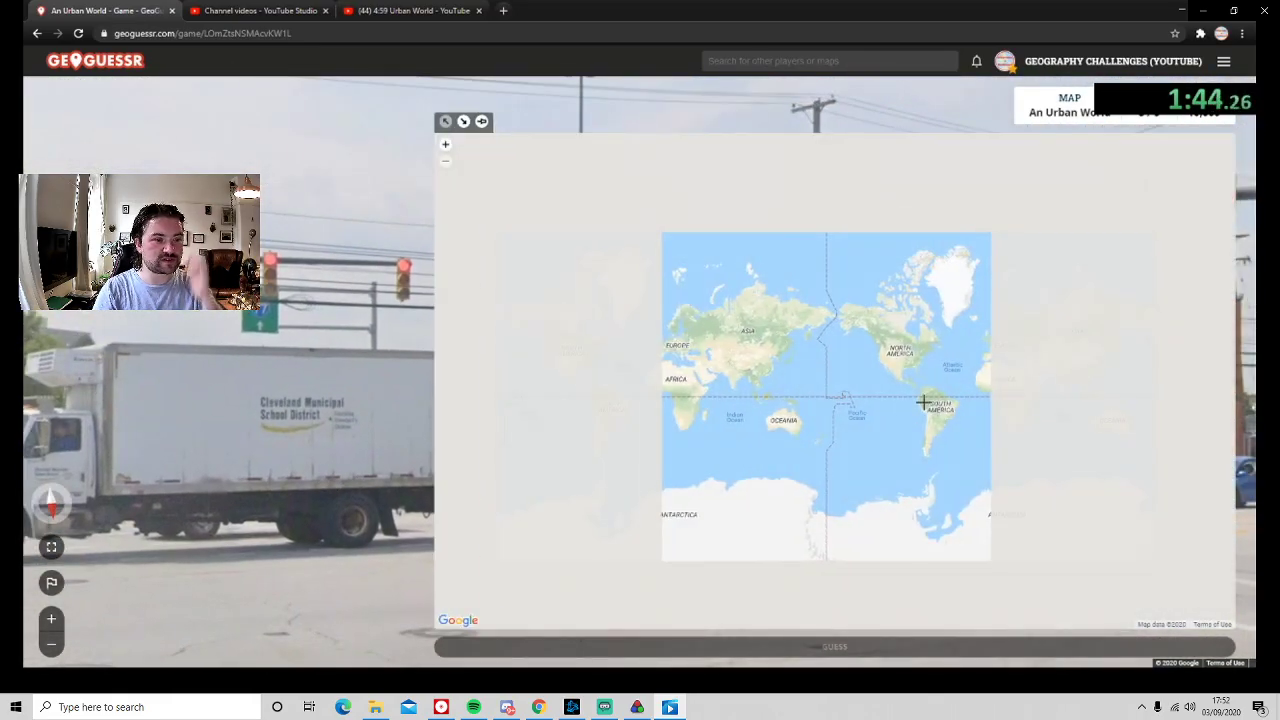
scroll(917, 331, up, 2)
scroll(925, 398, up, 2)
scroll(915, 375, up, 2)
scroll(925, 300, up, 2)
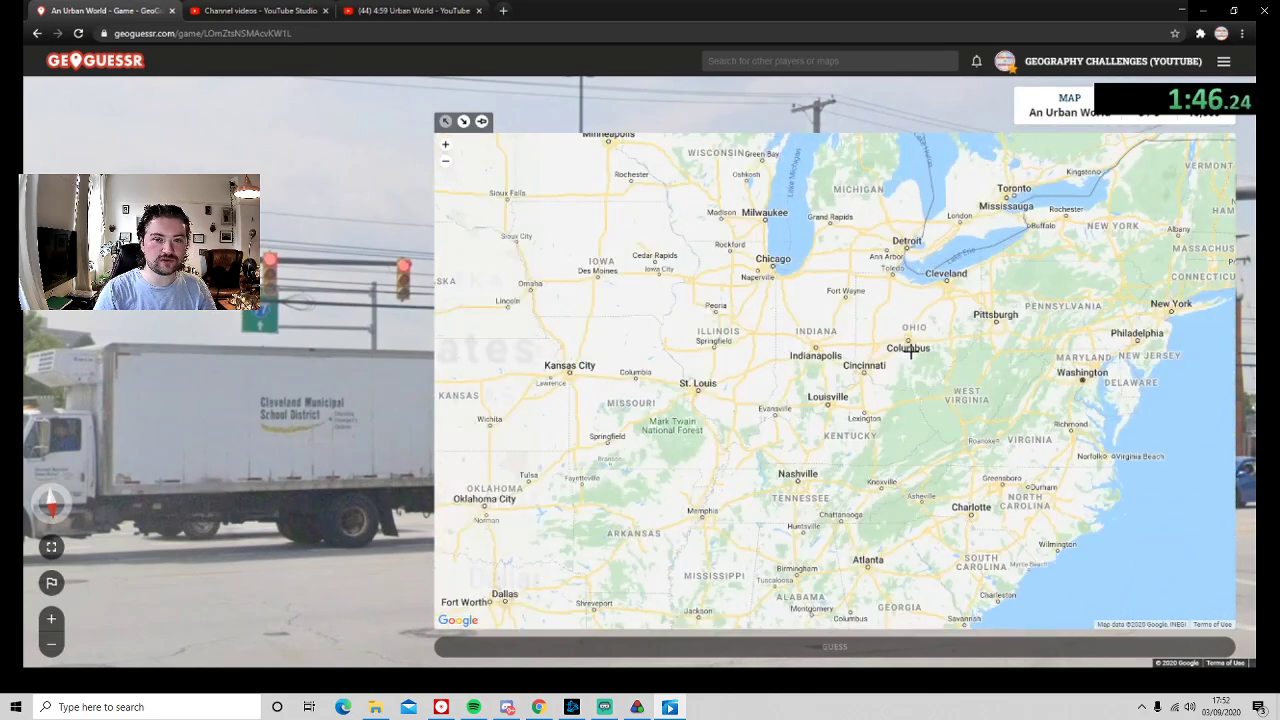
scroll(955, 260, up, 1)
scroll(962, 258, up, 1)
scroll(955, 340, up, 1)
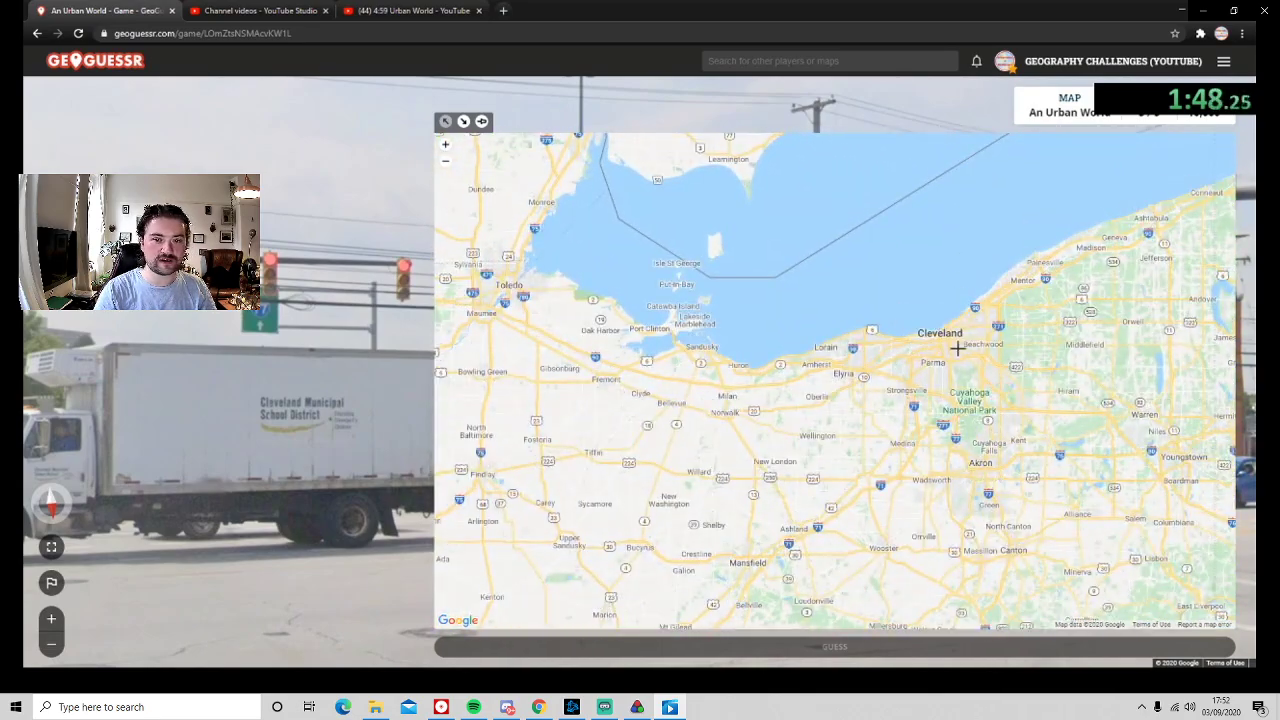
scroll(946, 343, up, 1)
click(551, 457)
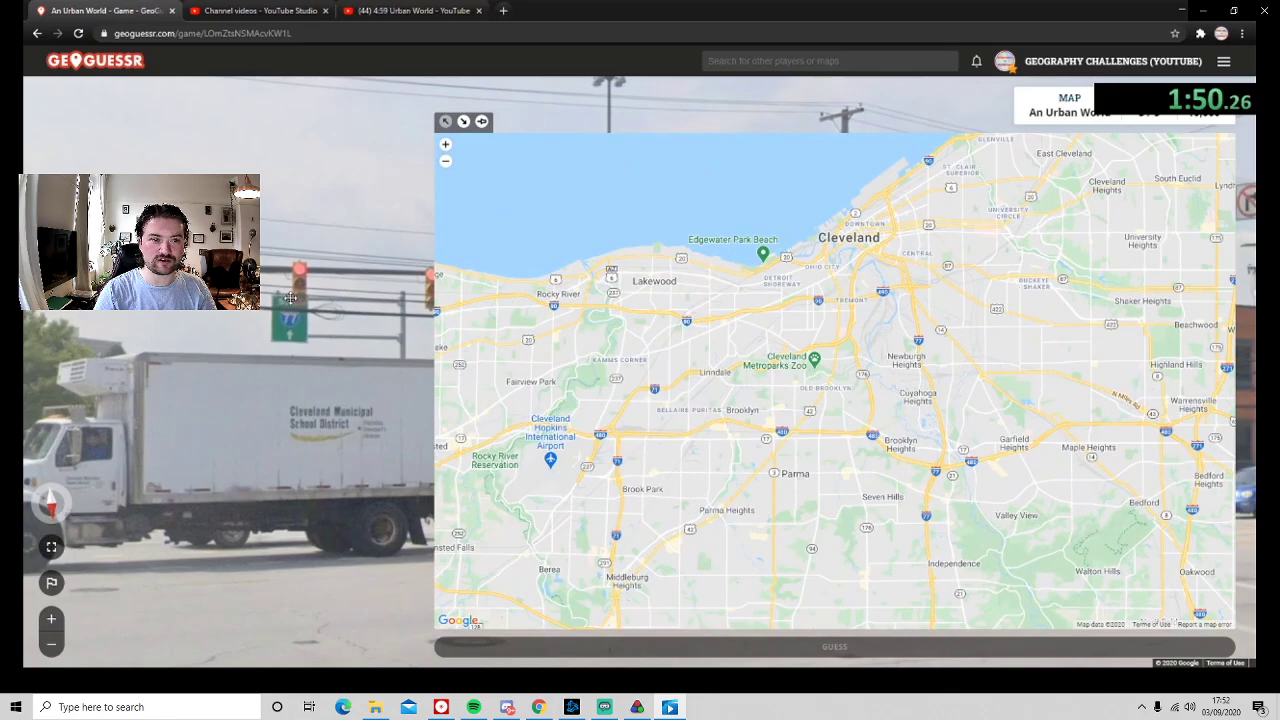
scroll(557, 293, down, 2)
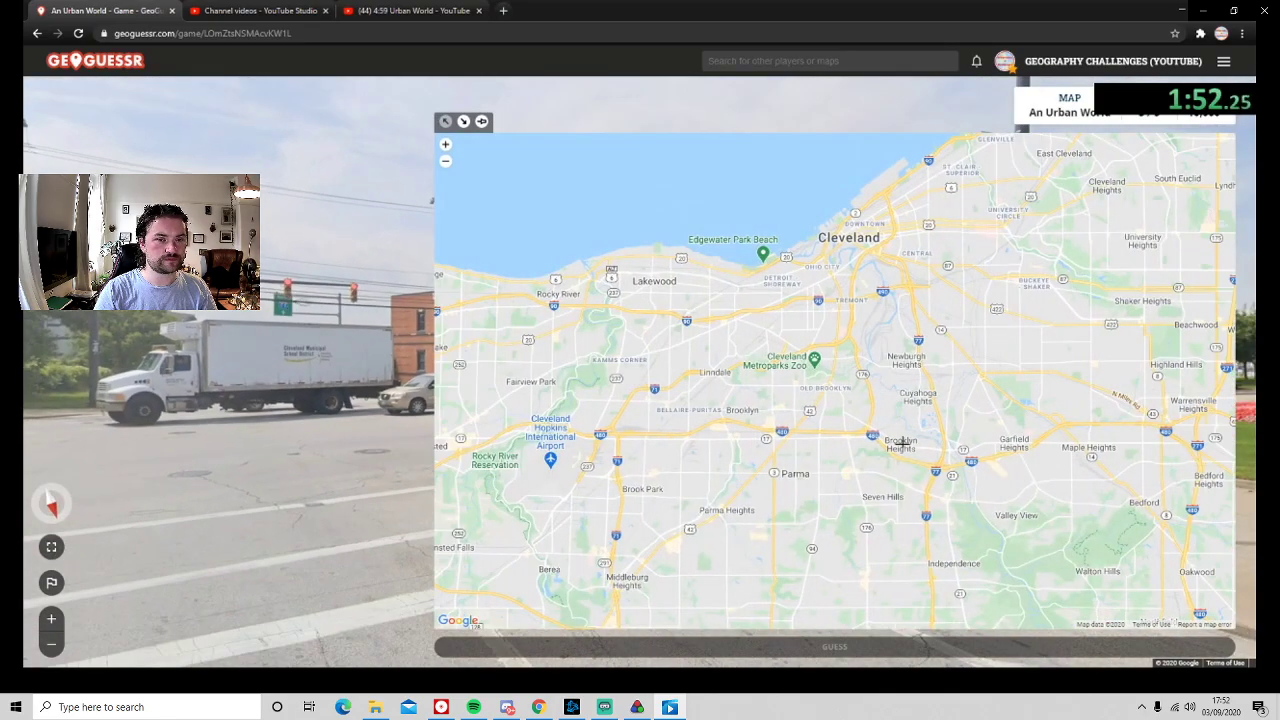
scroll(829, 251, up, 1)
scroll(800, 280, up, 1)
scroll(781, 304, up, 1)
drag(781, 304, 730, 352)
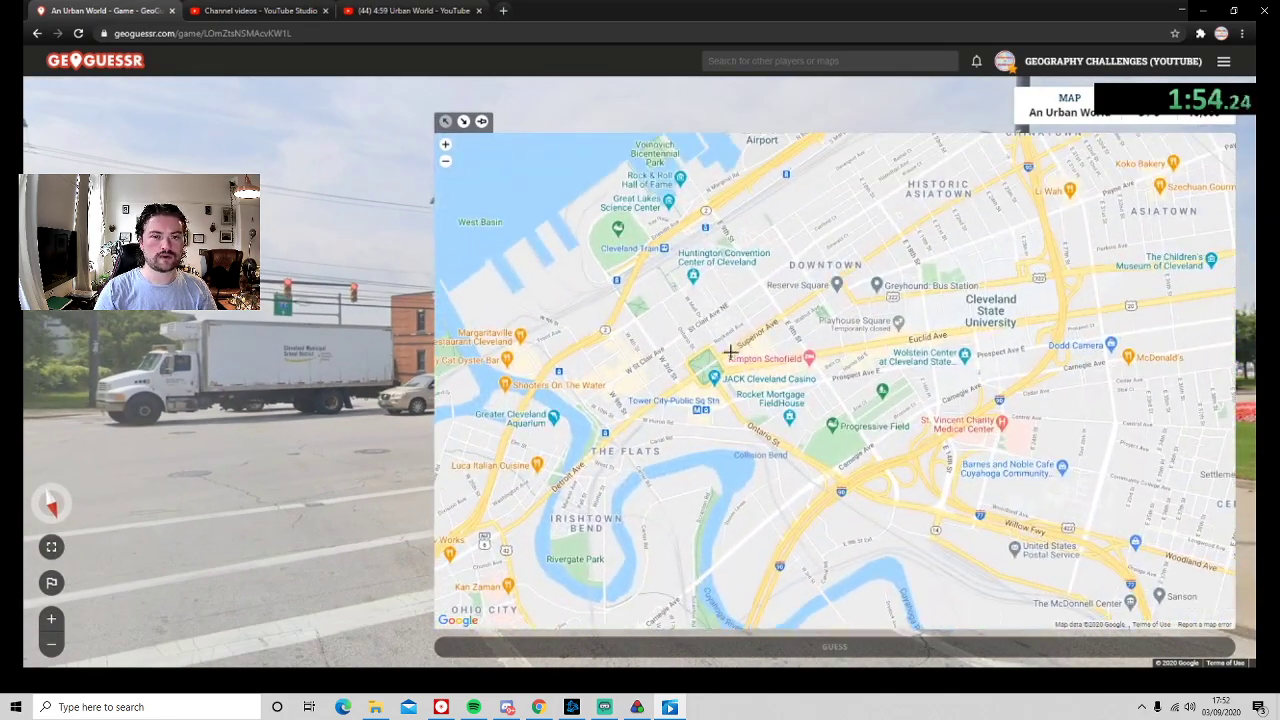
drag(762, 312, 702, 376)
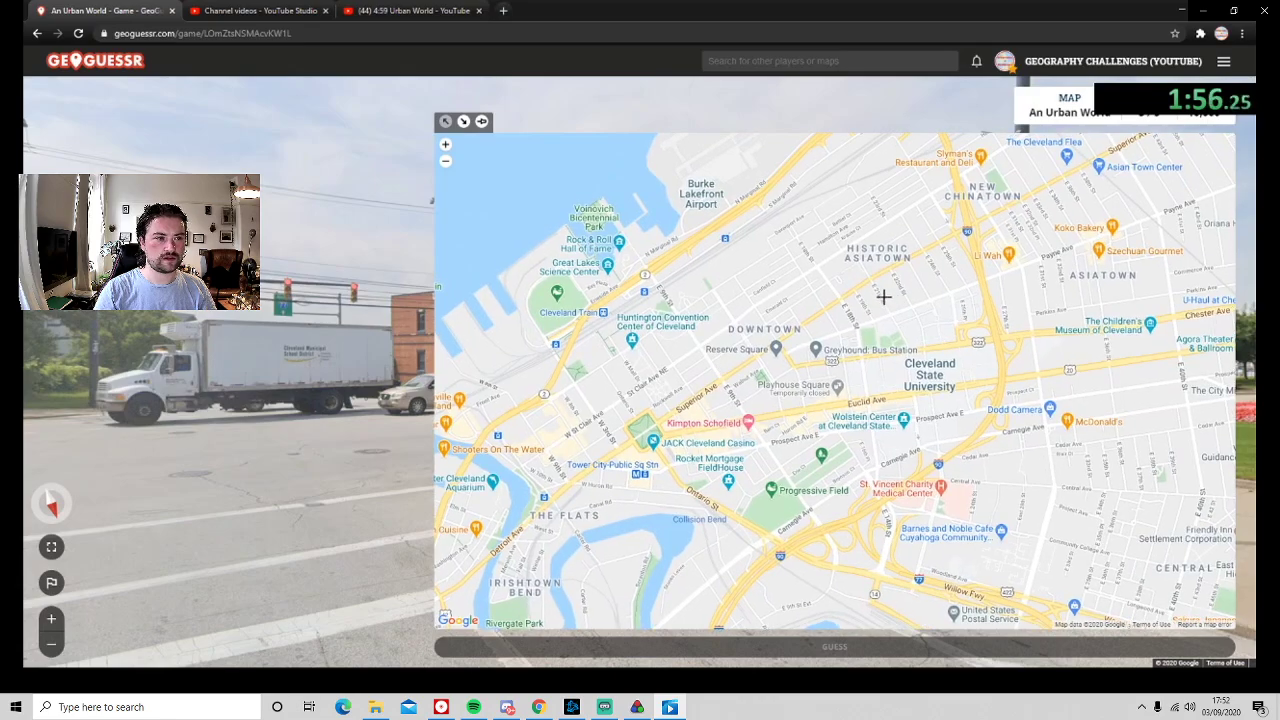
scroll(928, 394, up, 1)
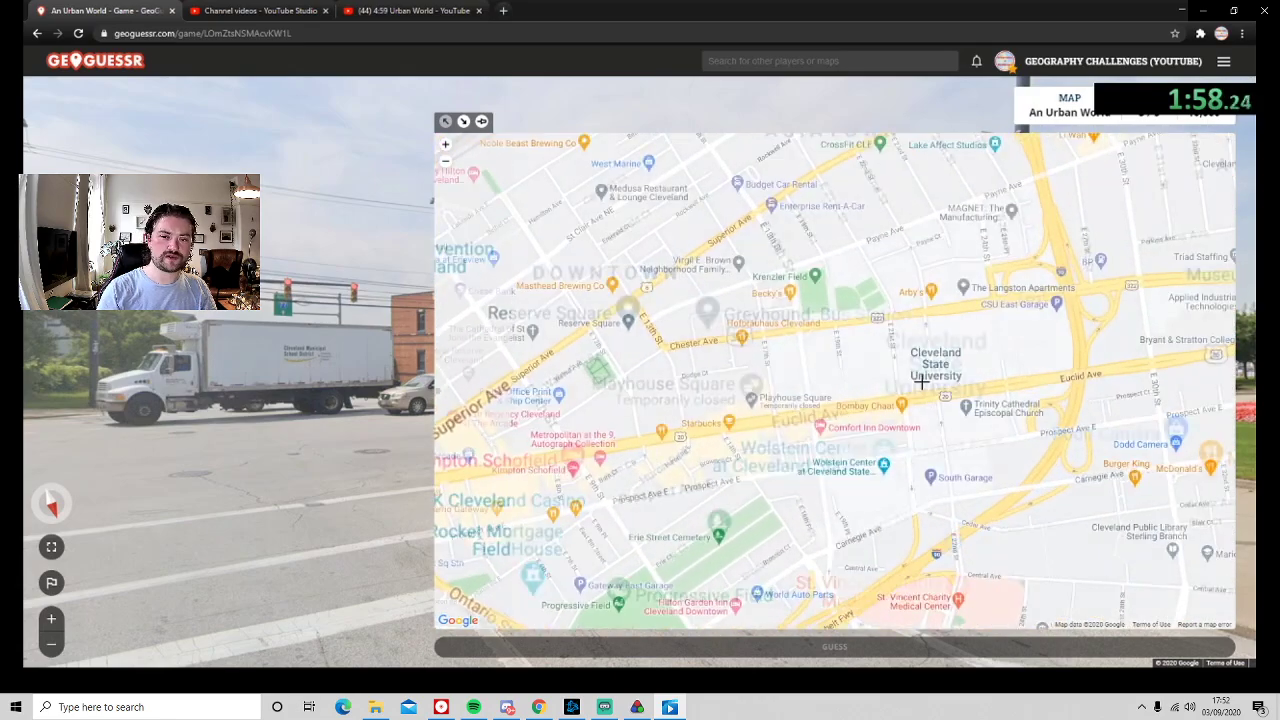
scroll(908, 466, up, 1)
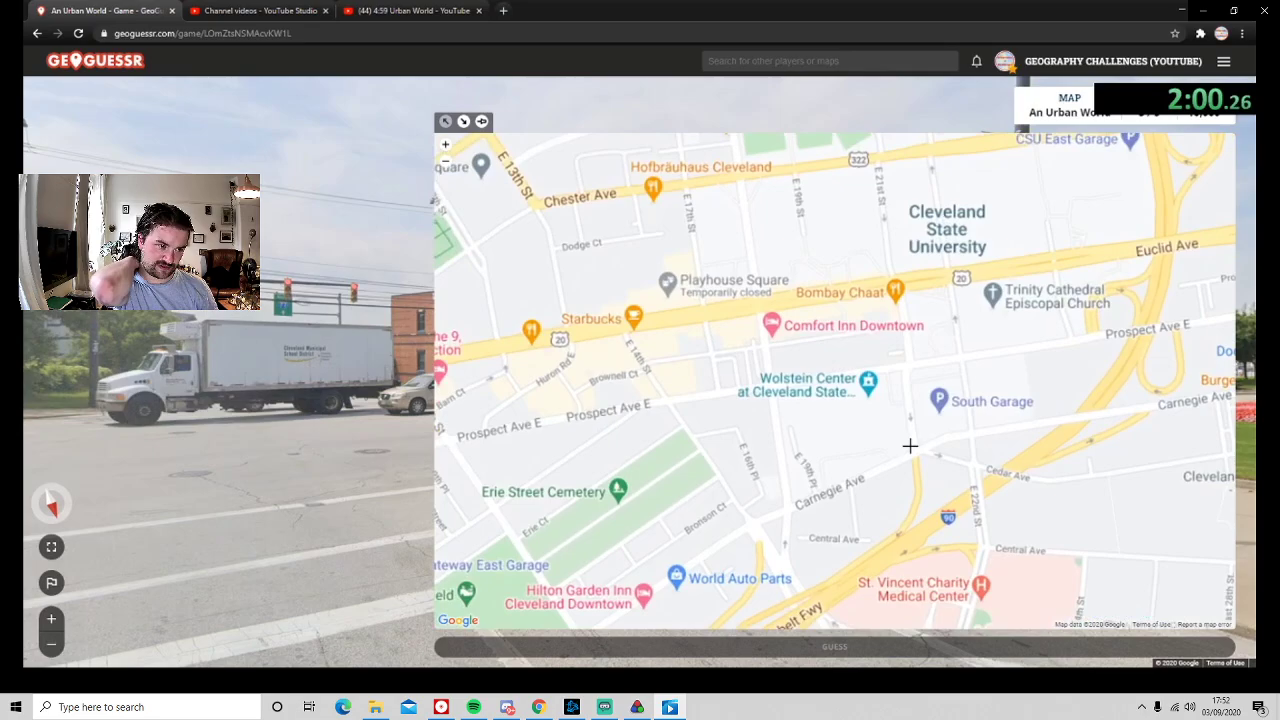
drag(908, 460, 910, 371)
drag(215, 510, 181, 525)
Walk back to the Conference Pavilion, then pin and submit beside South Garage near Carnegie Ave.
click(181, 525)
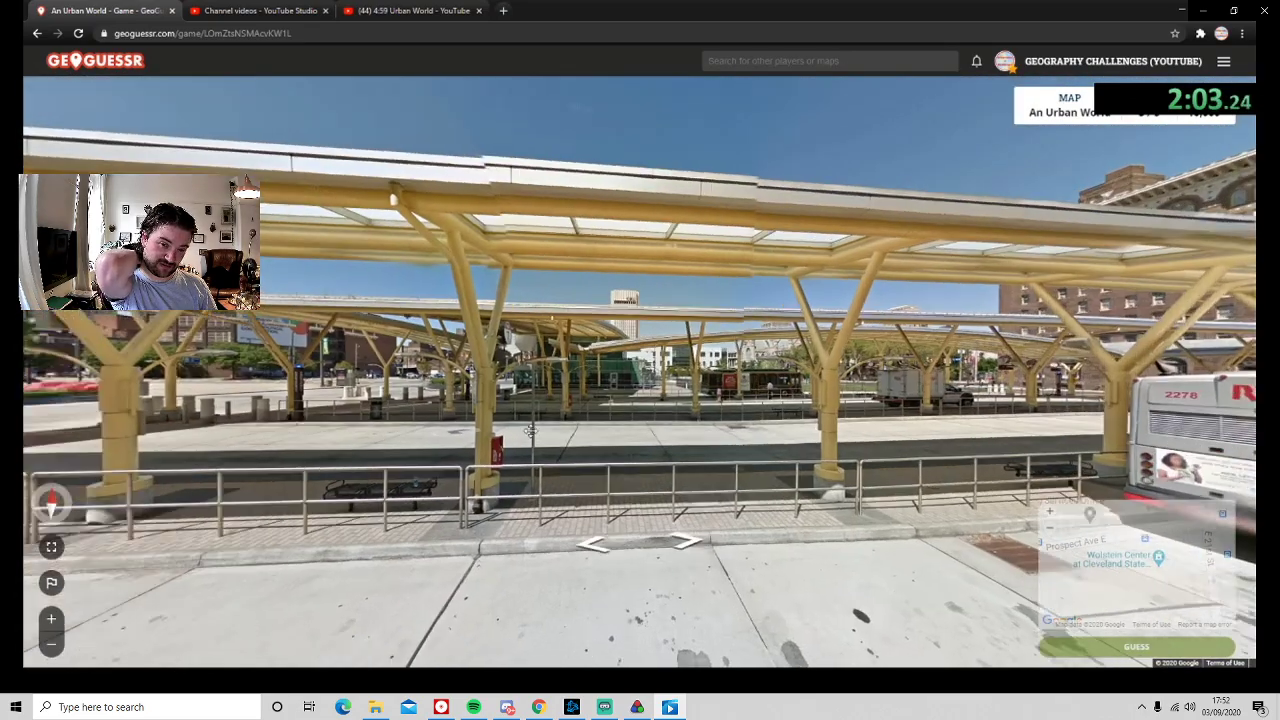
click(531, 431)
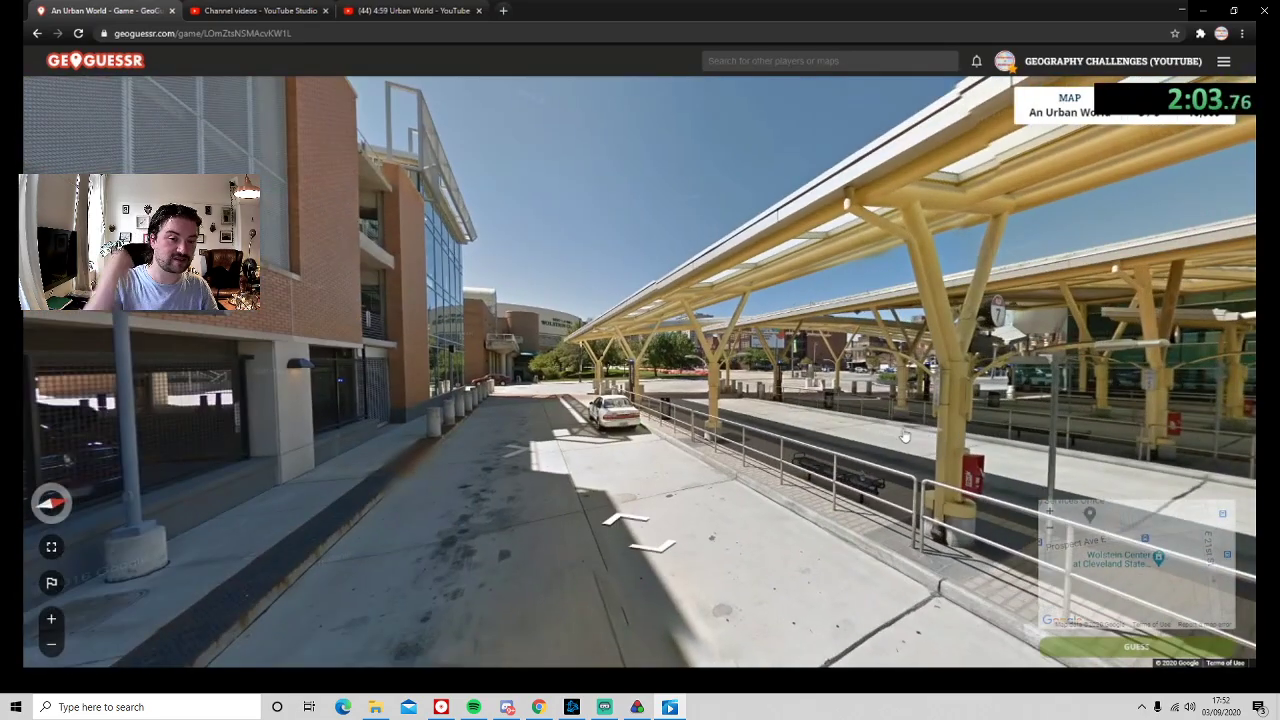
click(535, 397)
click(550, 420)
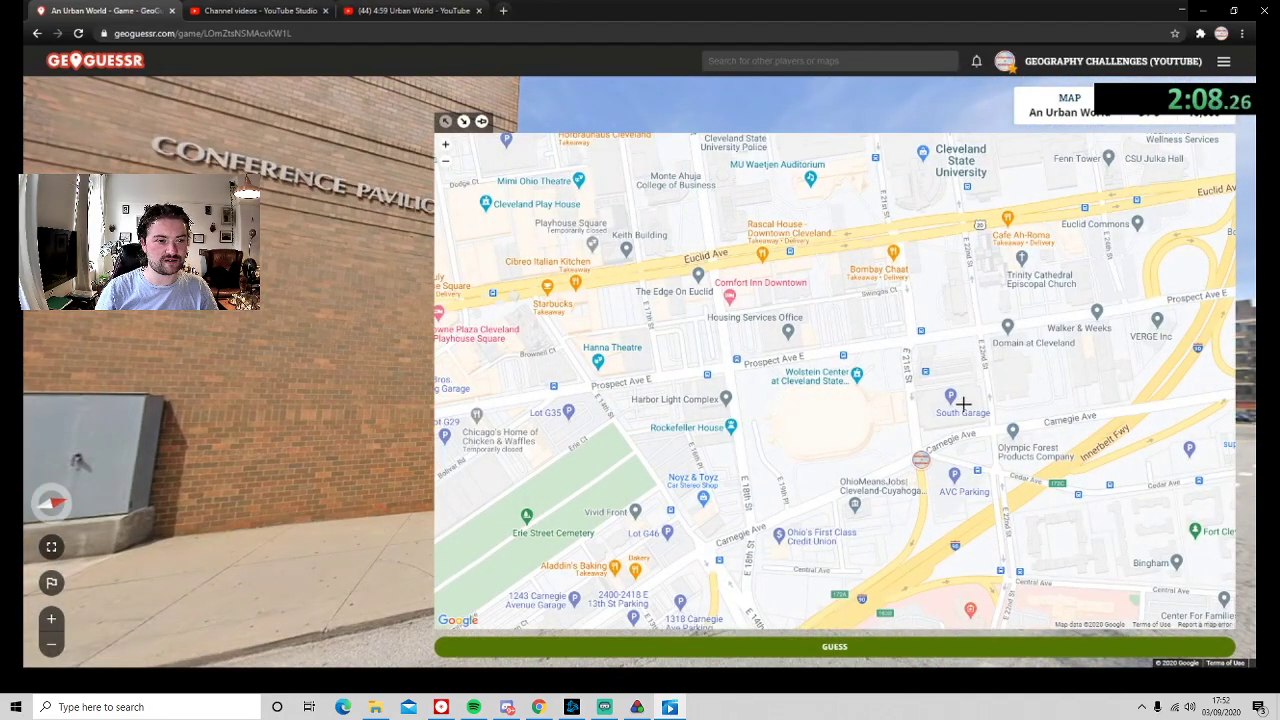
click(932, 386)
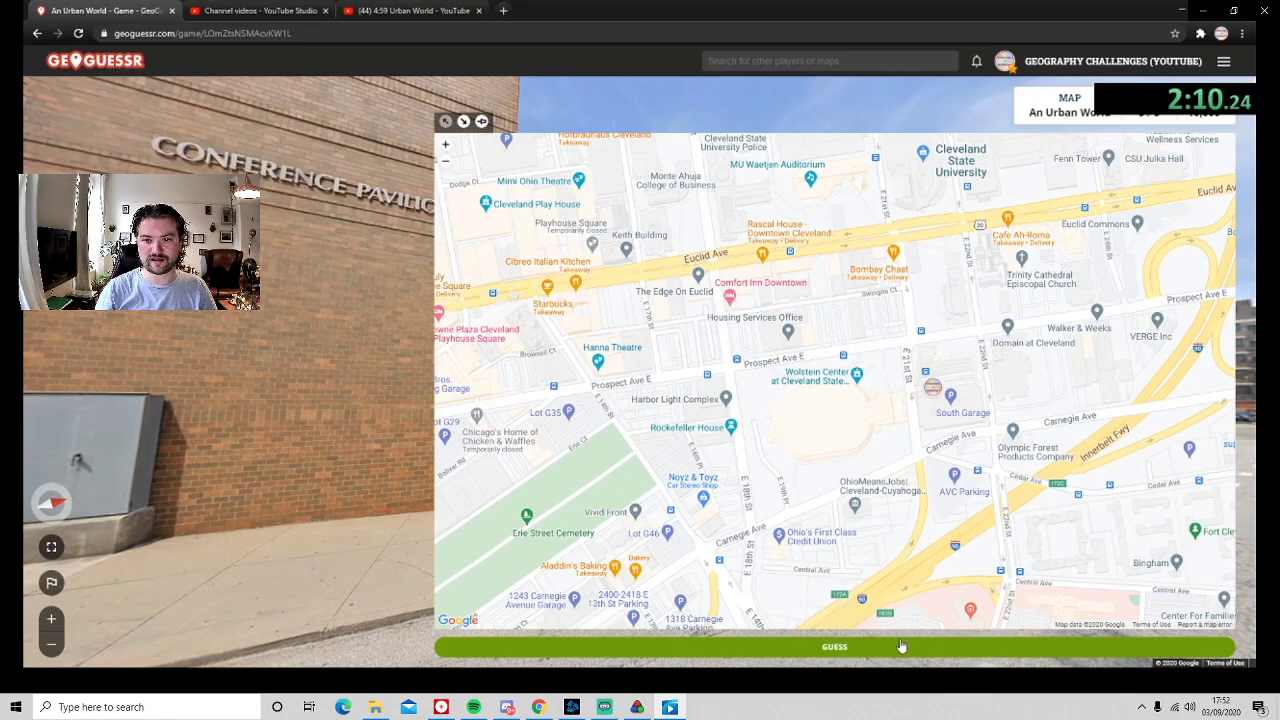
click(900, 646)
click(679, 540)
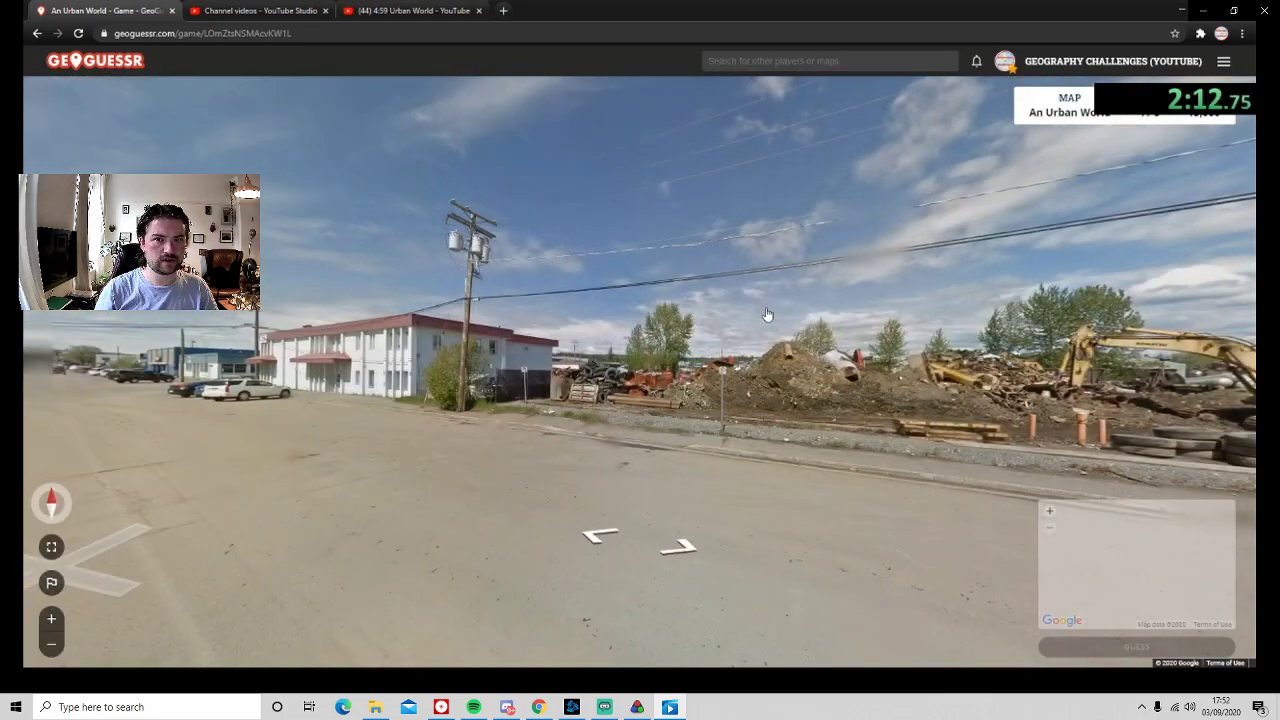
Look around the new town and walk down to the Coca-Cola Bottling building.
drag(766, 314, 160, 350)
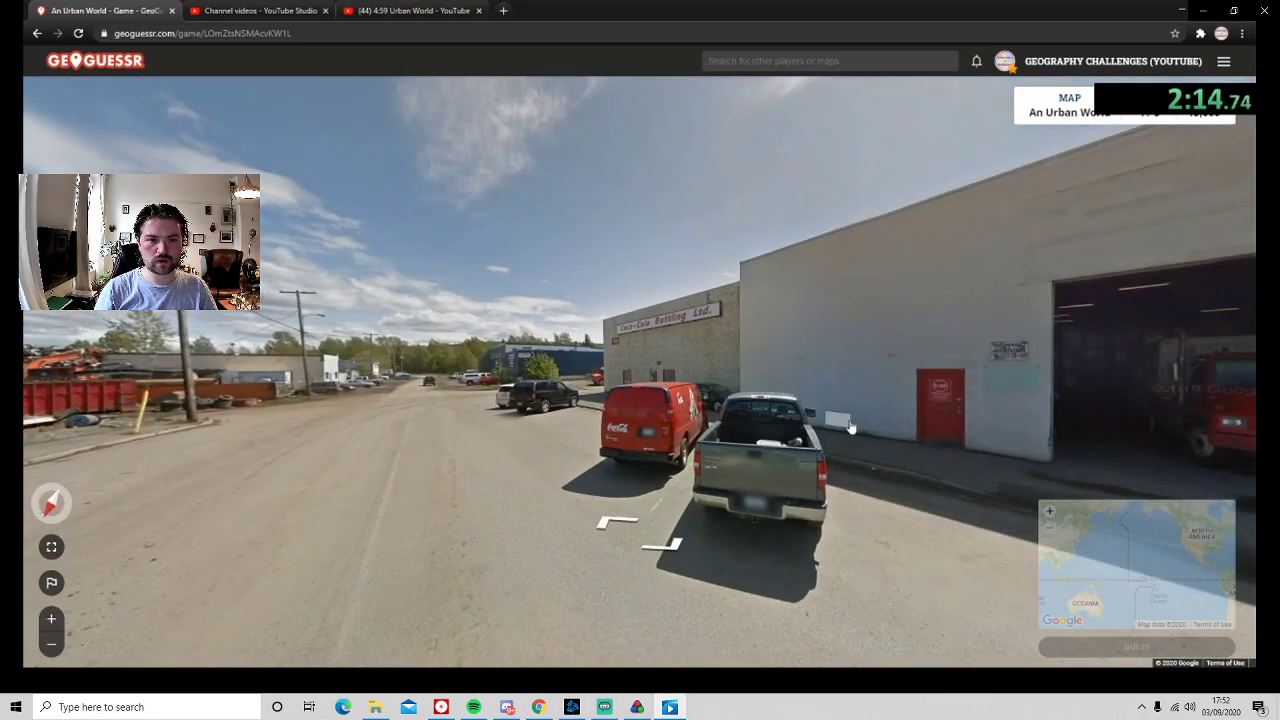
drag(636, 368, 250, 360)
drag(887, 337, 1250, 346)
click(396, 357)
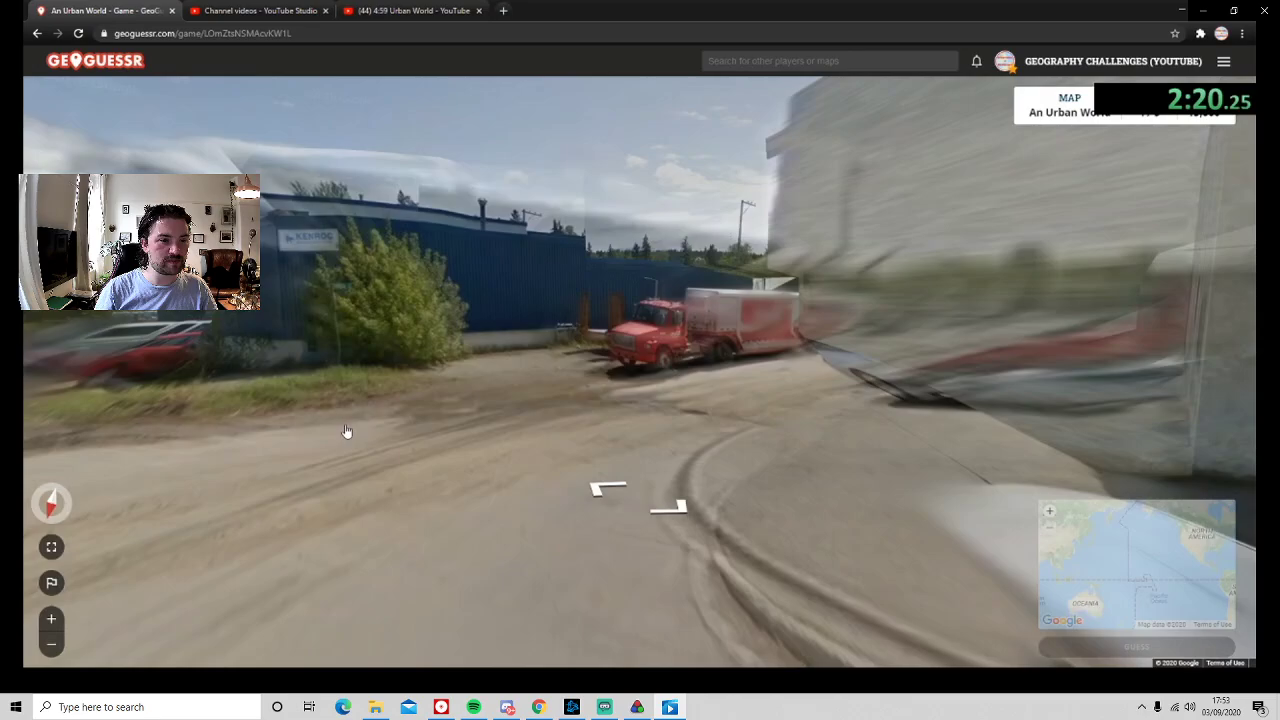
scroll(281, 230, up, 2)
scroll(281, 230, down, 2)
scroll(281, 230, up, 2)
scroll(300, 270, up, 2)
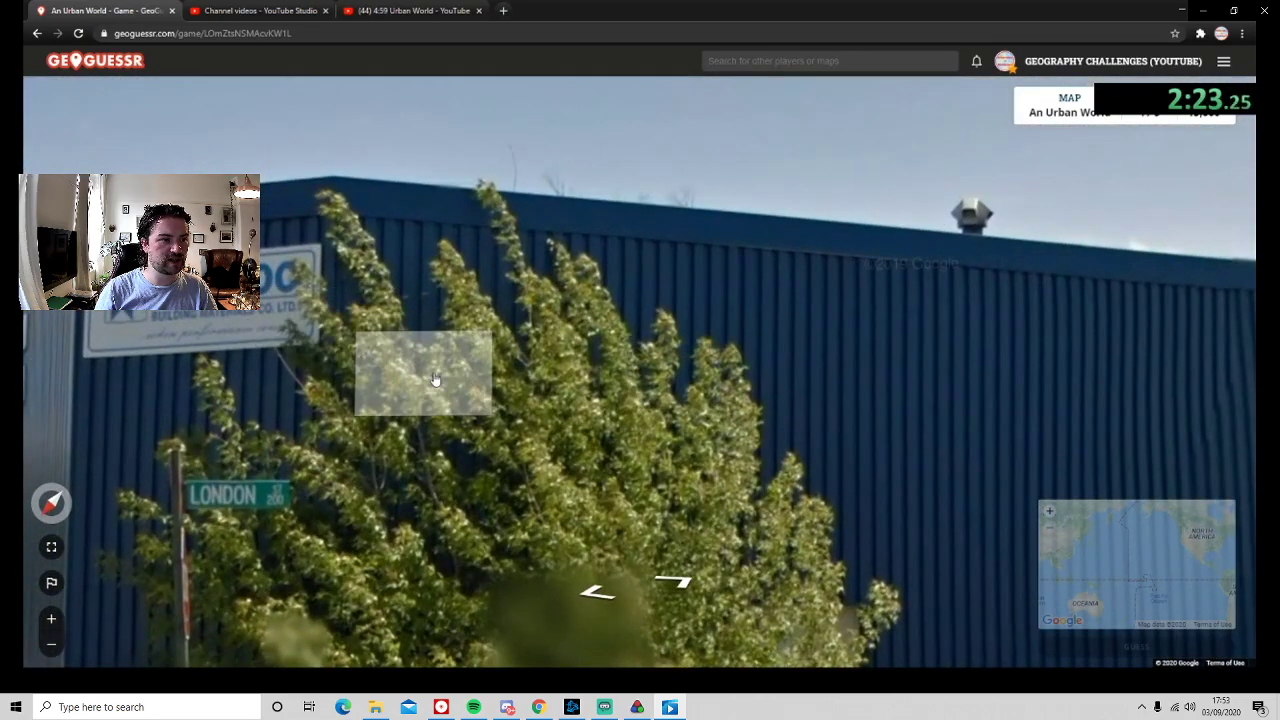
click(435, 379)
click(500, 395)
click(585, 410)
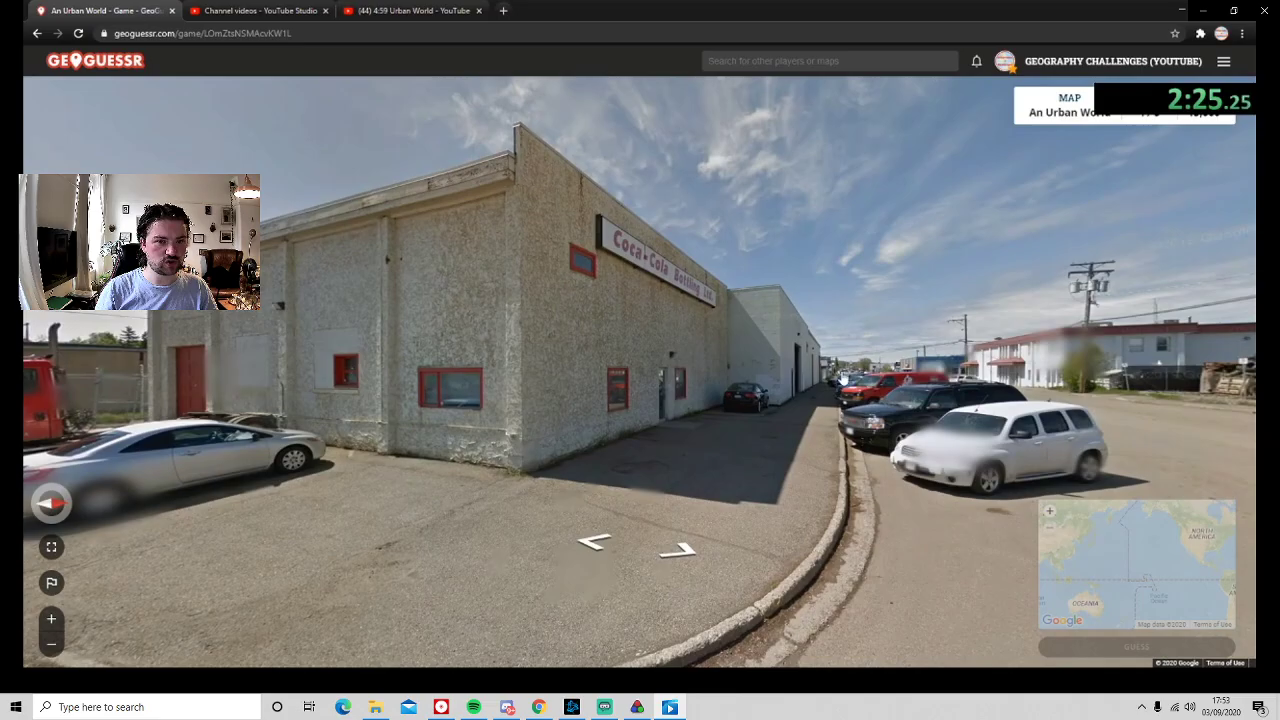
Continue past the white car, tire shop and green Nechako building along the street.
click(843, 378)
click(341, 371)
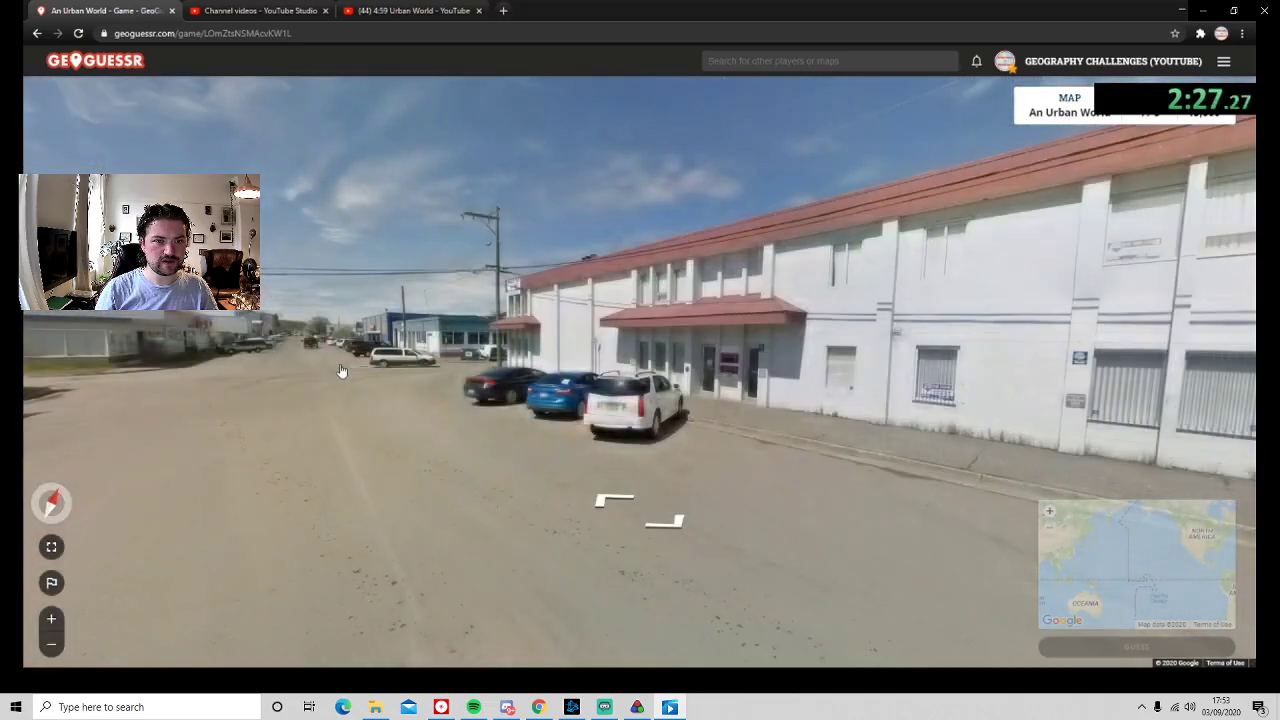
click(335, 368)
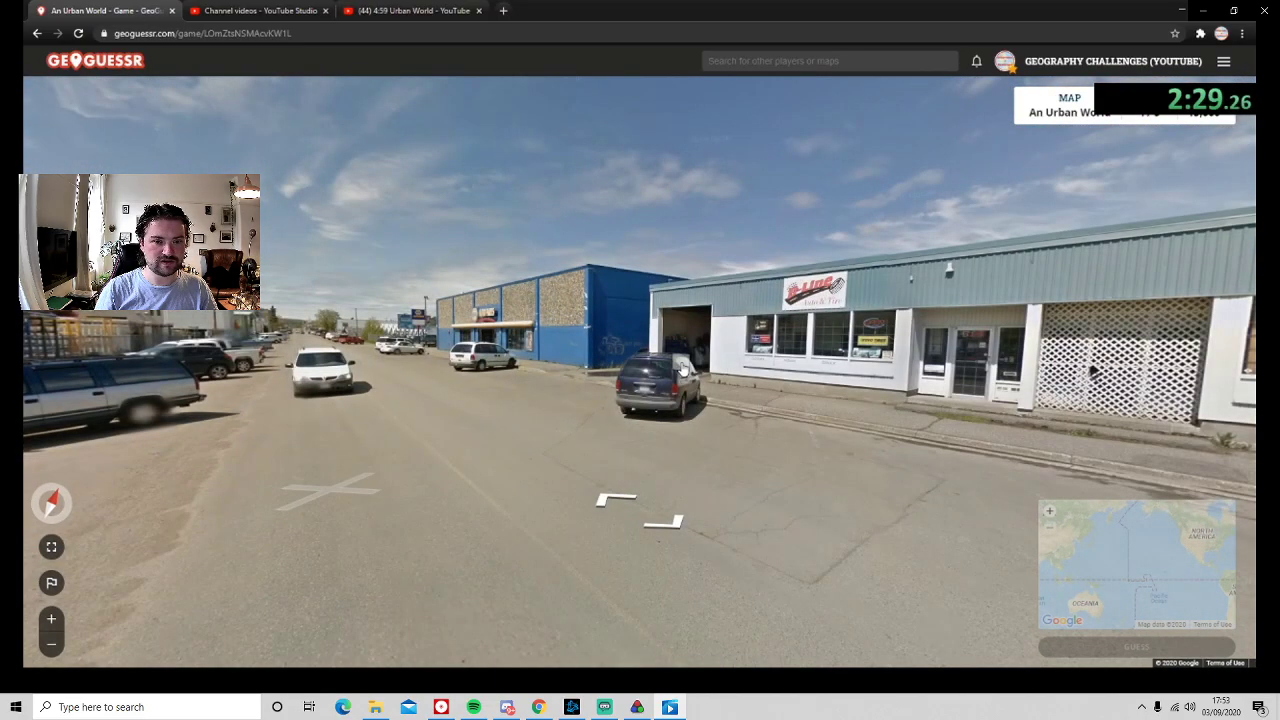
click(514, 389)
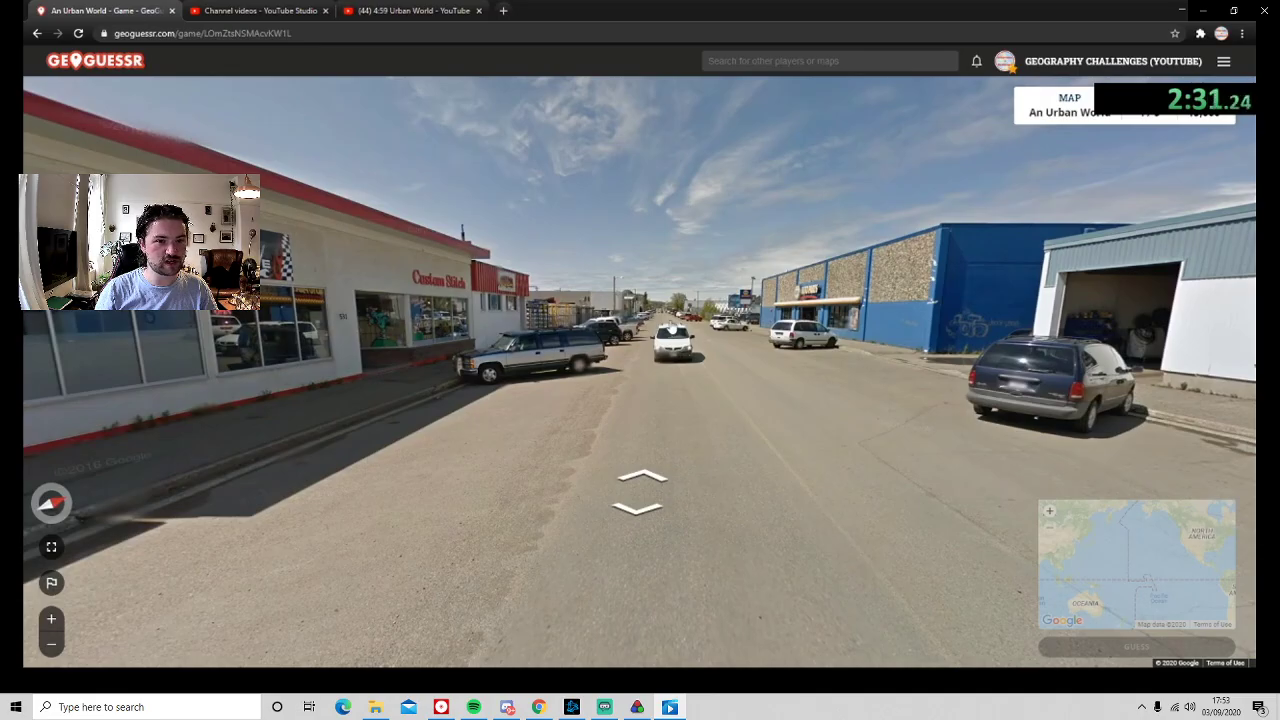
click(651, 337)
click(651, 337)
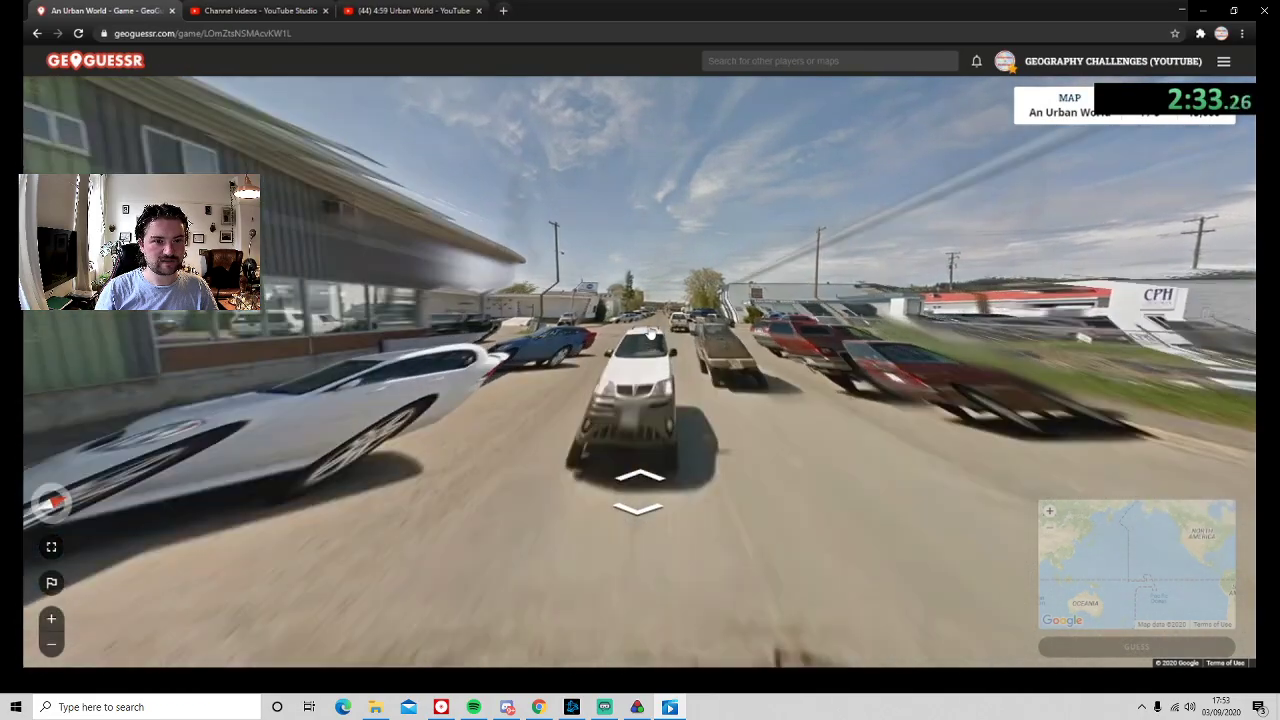
click(590, 365)
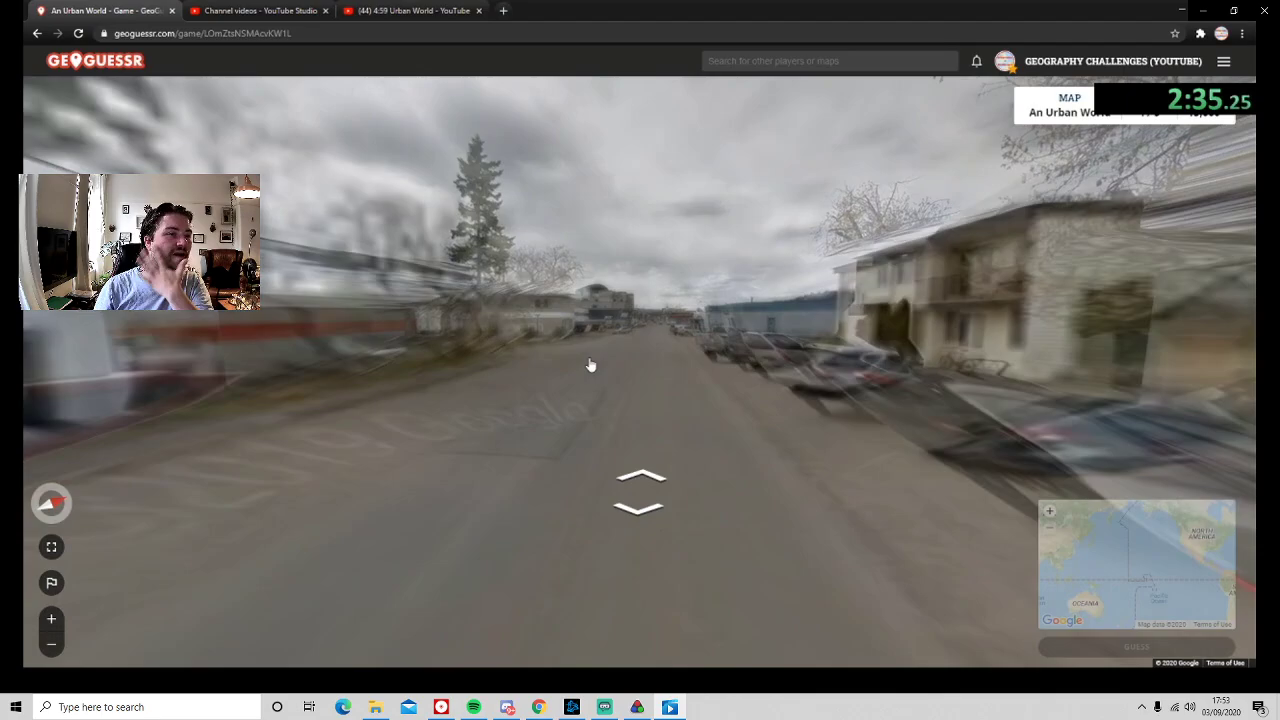
click(533, 352)
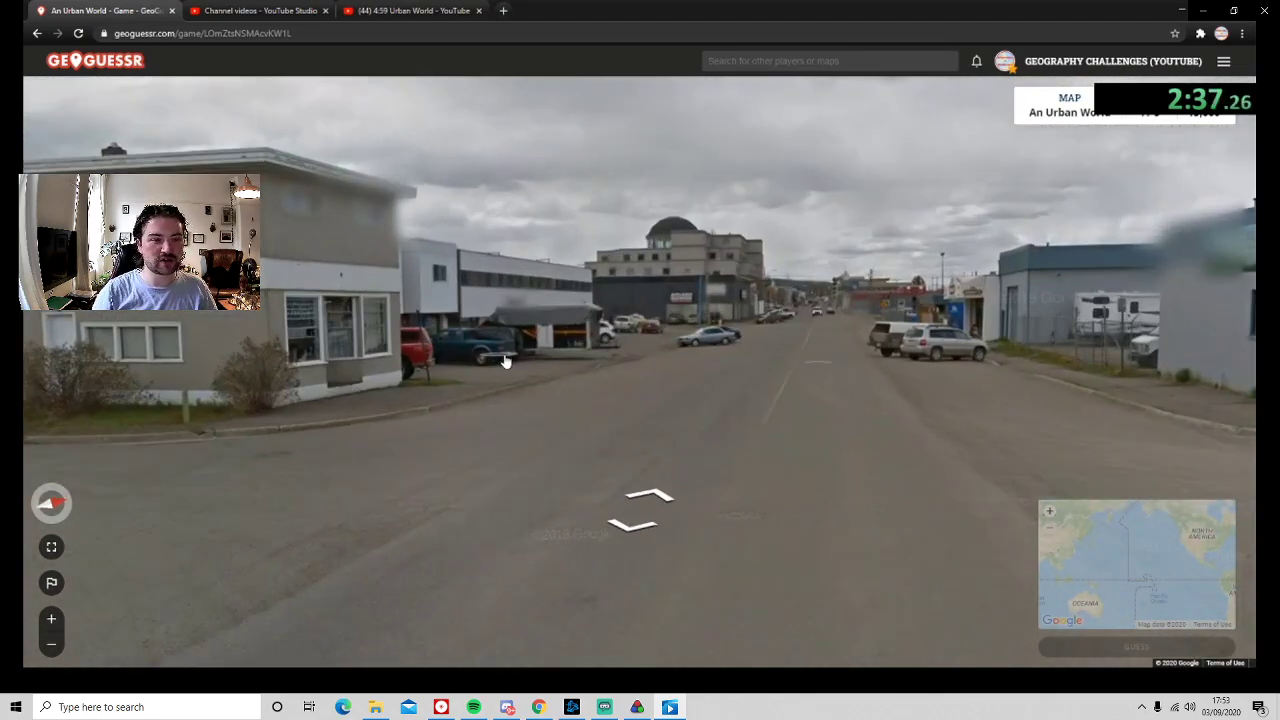
click(480, 356)
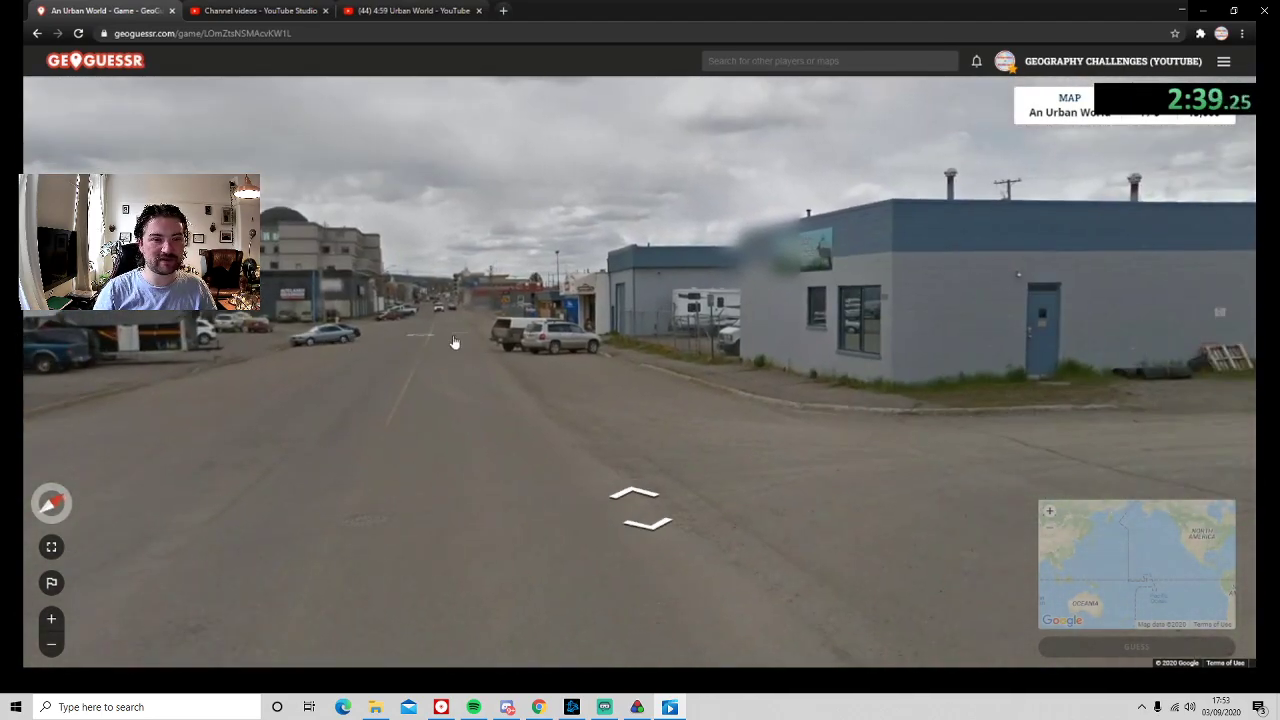
click(454, 343)
Turn toward the Denny's building and approach the blue dumpsters.
drag(454, 343, 326, 406)
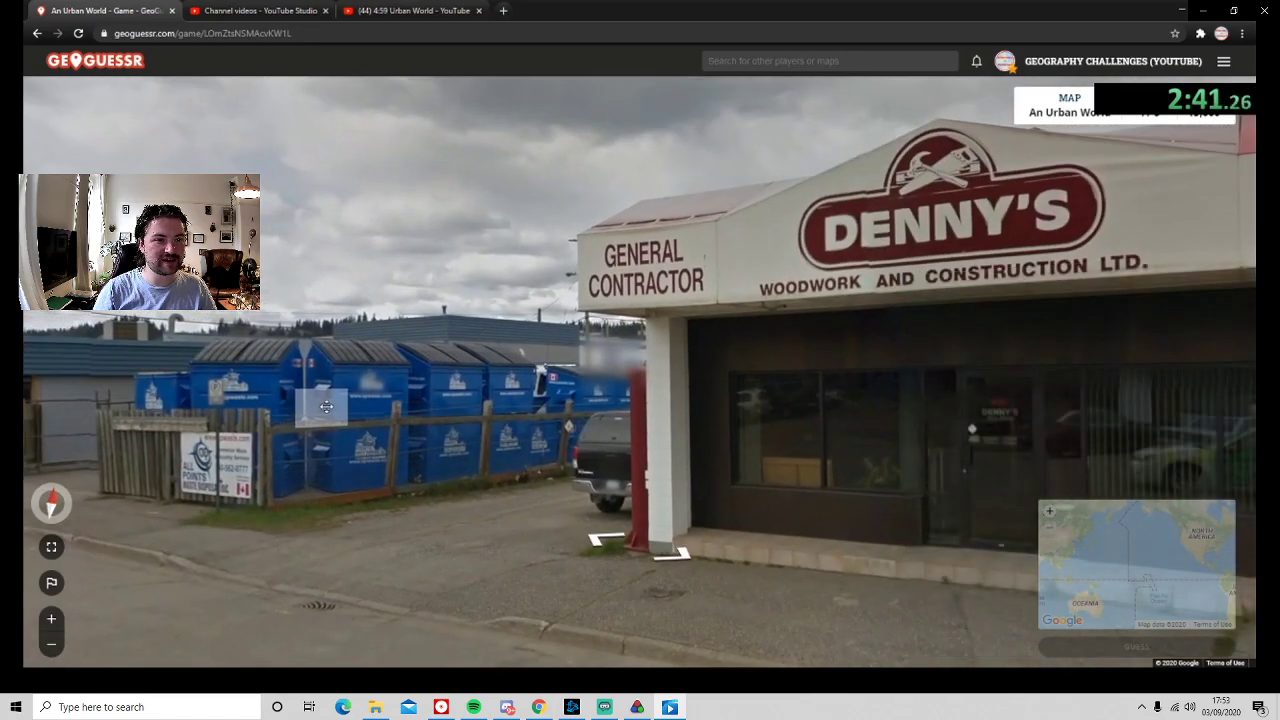
click(326, 413)
click(780, 415)
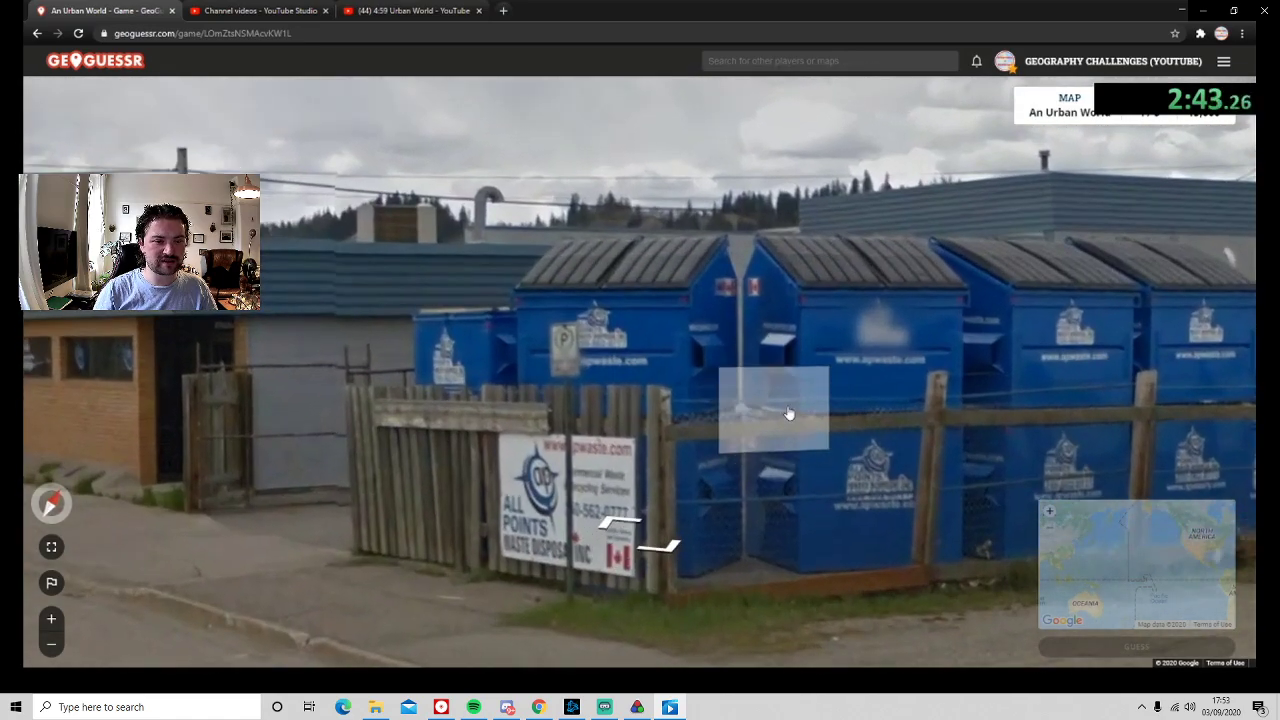
mouse_move(774, 411)
mouse_down()
mouse_move(598, 361)
mouse_move(780, 400)
mouse_up()
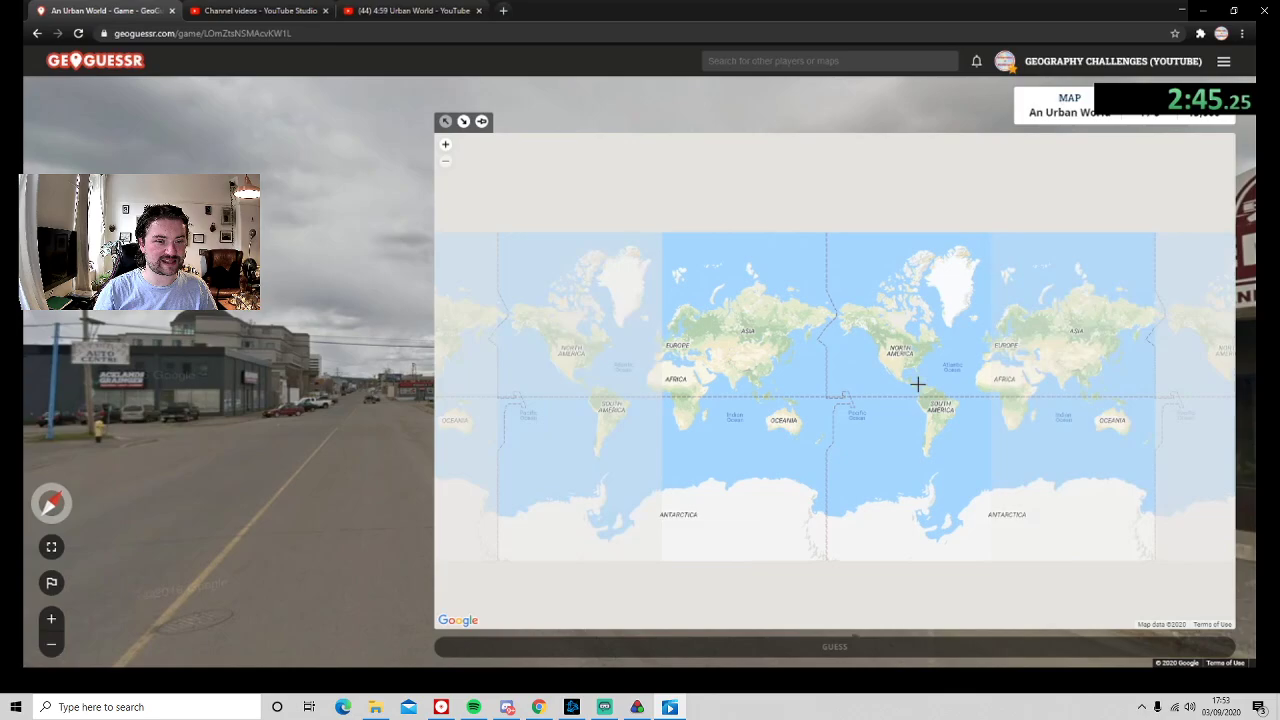
scroll(845, 260, up, 2)
scroll(811, 360, up, 2)
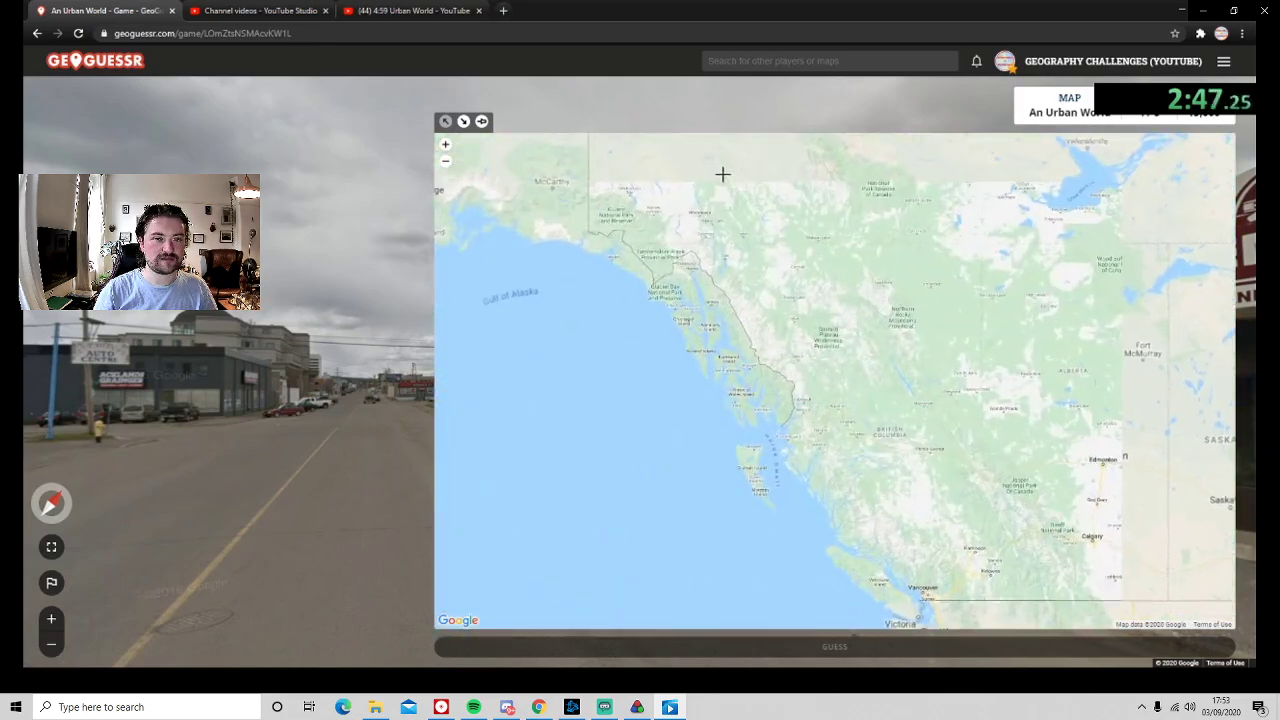
scroll(700, 202, up, 2)
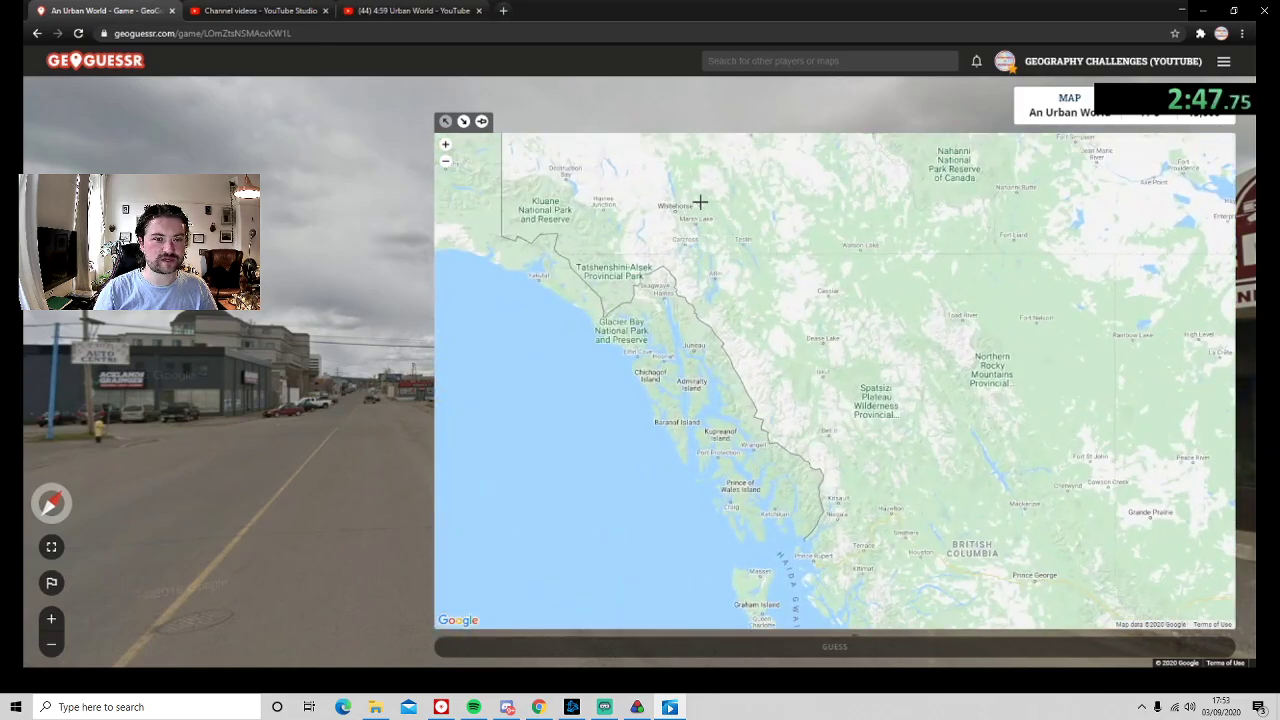
click(390, 420)
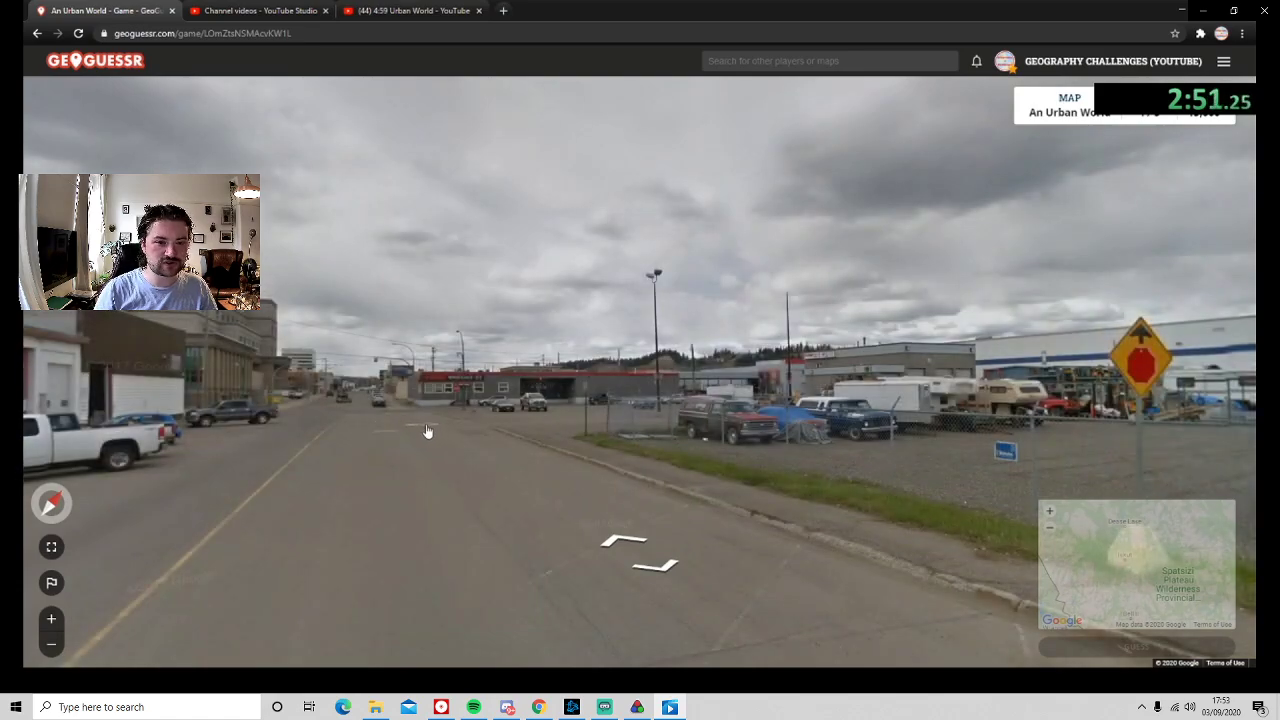
Cross the intersections past the AMCO building and the 2nd Ave crosswalk.
click(408, 422)
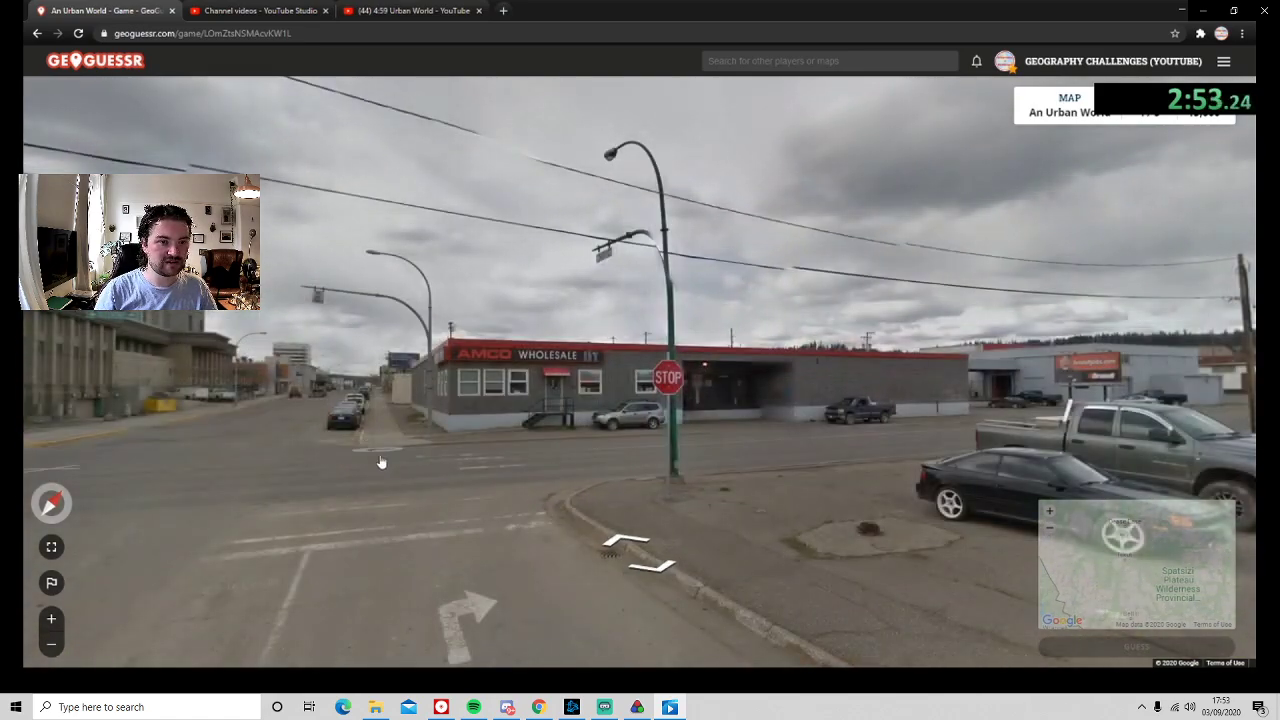
drag(400, 423, 638, 392)
click(430, 375)
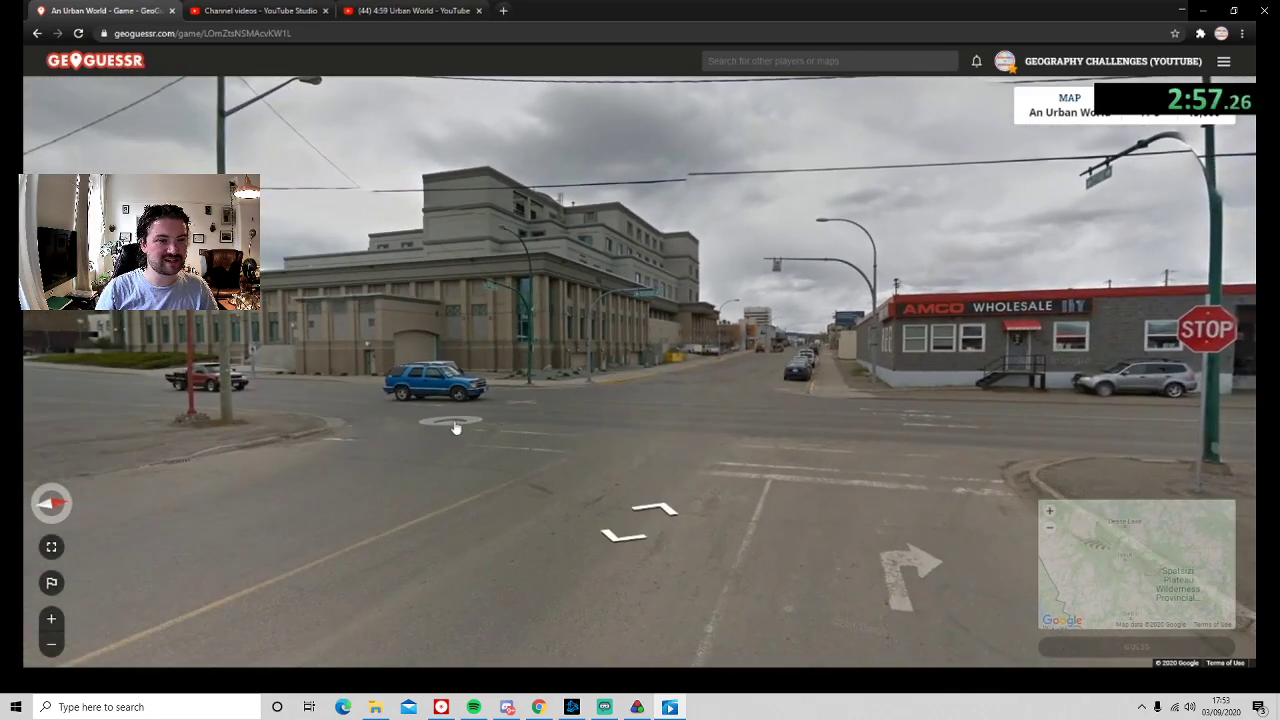
click(455, 428)
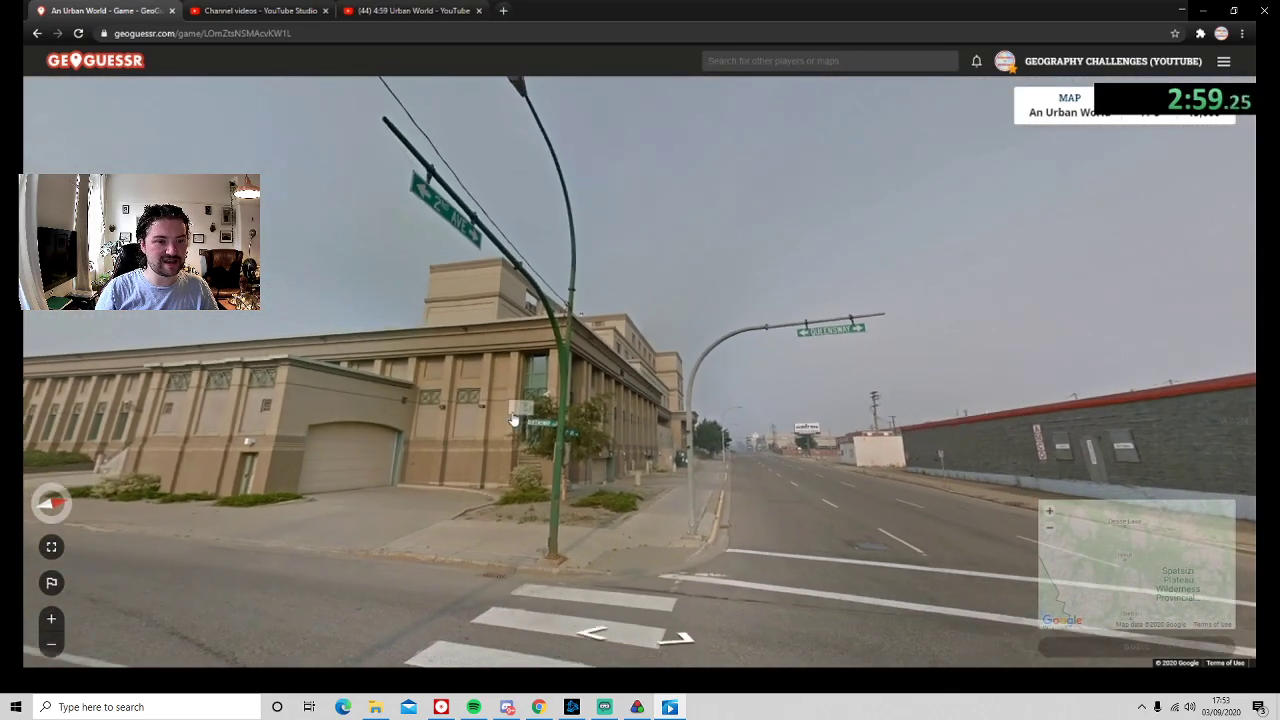
drag(513, 420, 100, 430)
click(843, 420)
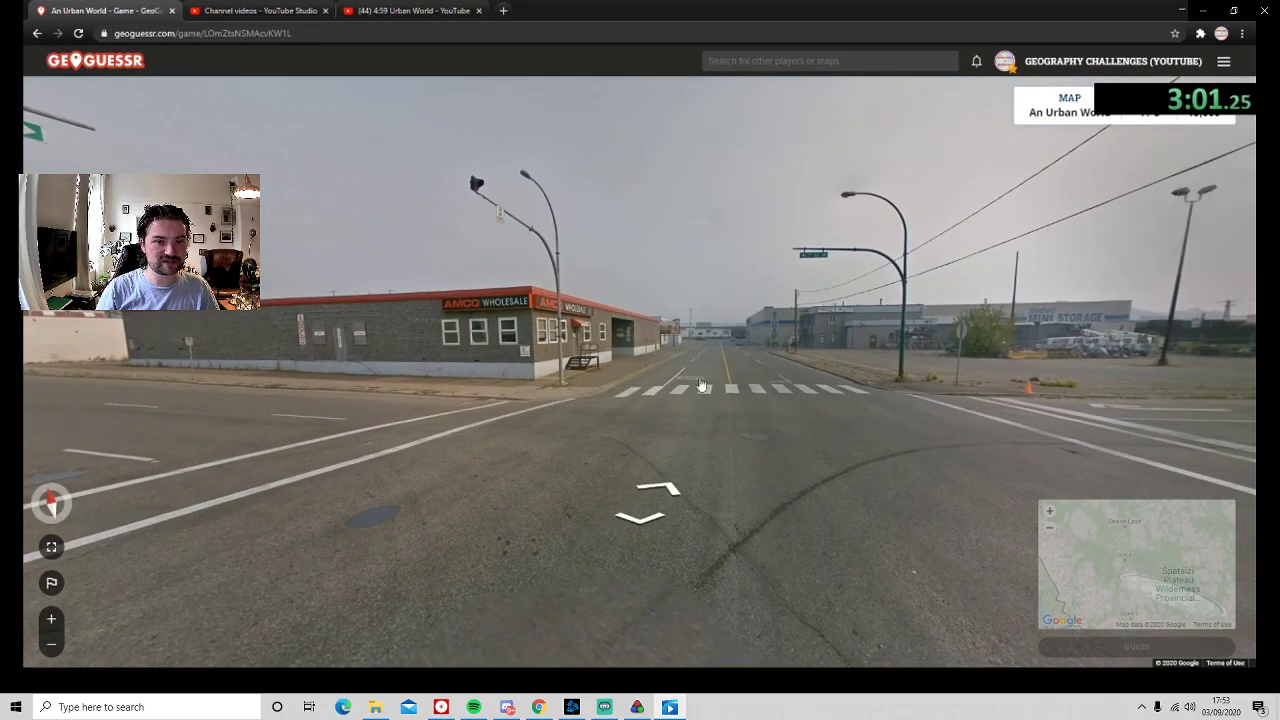
click(686, 379)
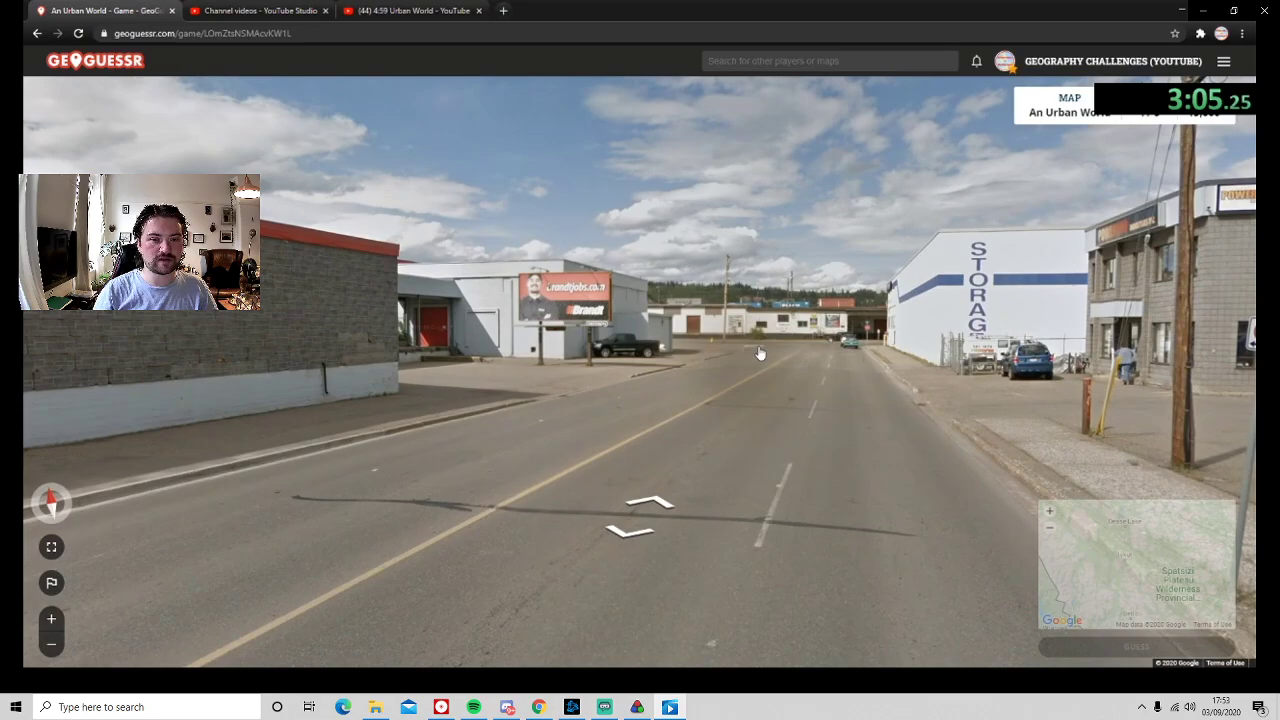
Continue past the Mini Storage, Victor Surplus and white warehouse to the red Visitor Centre.
click(760, 353)
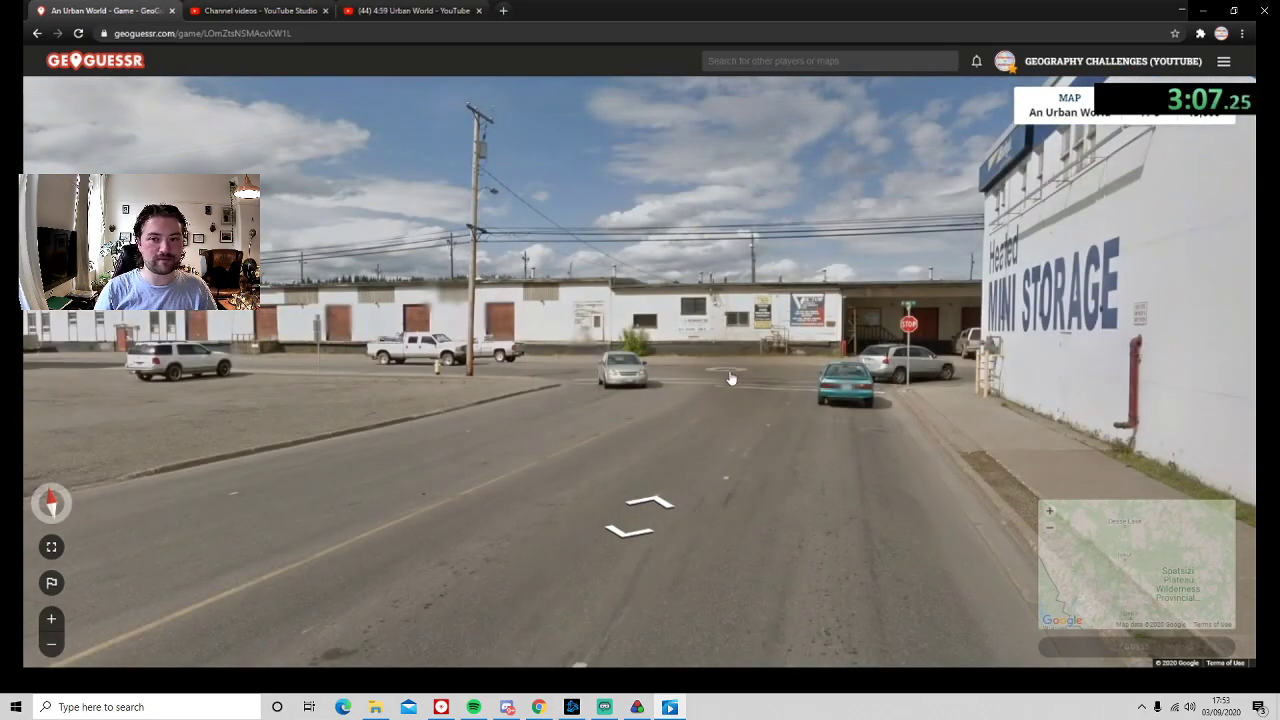
click(725, 387)
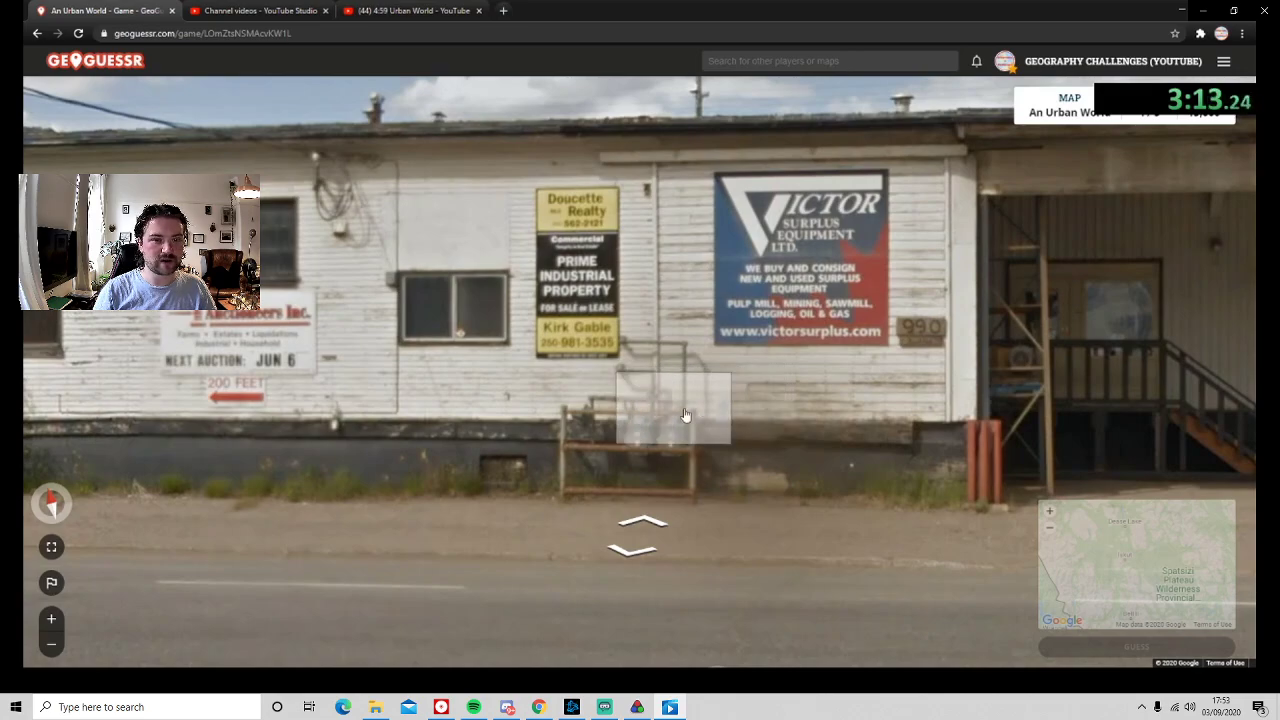
click(685, 415)
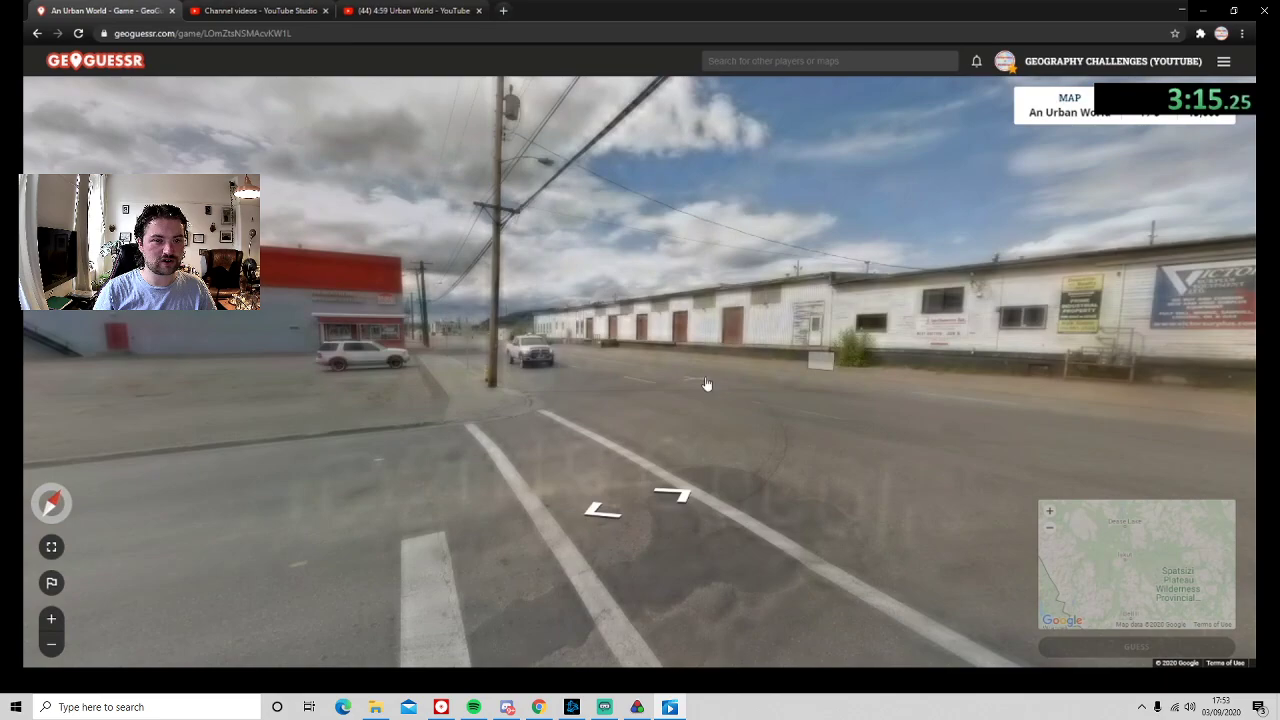
click(485, 353)
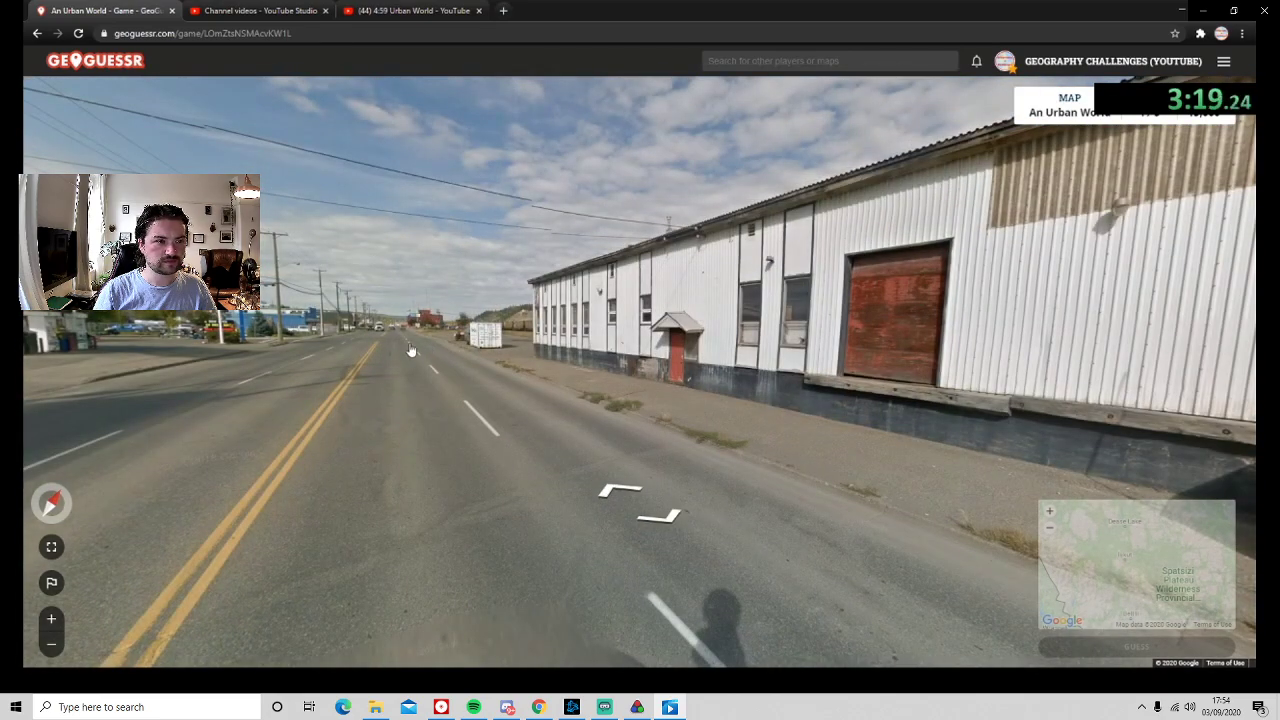
click(397, 340)
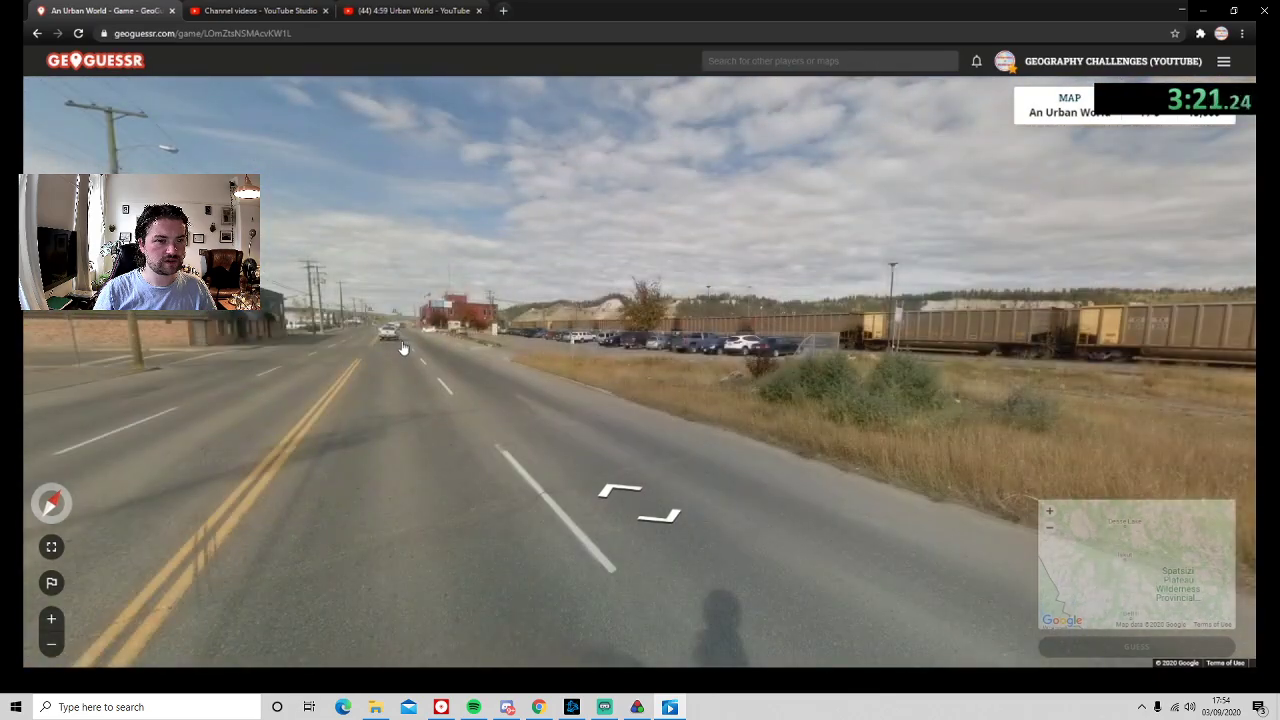
click(403, 347)
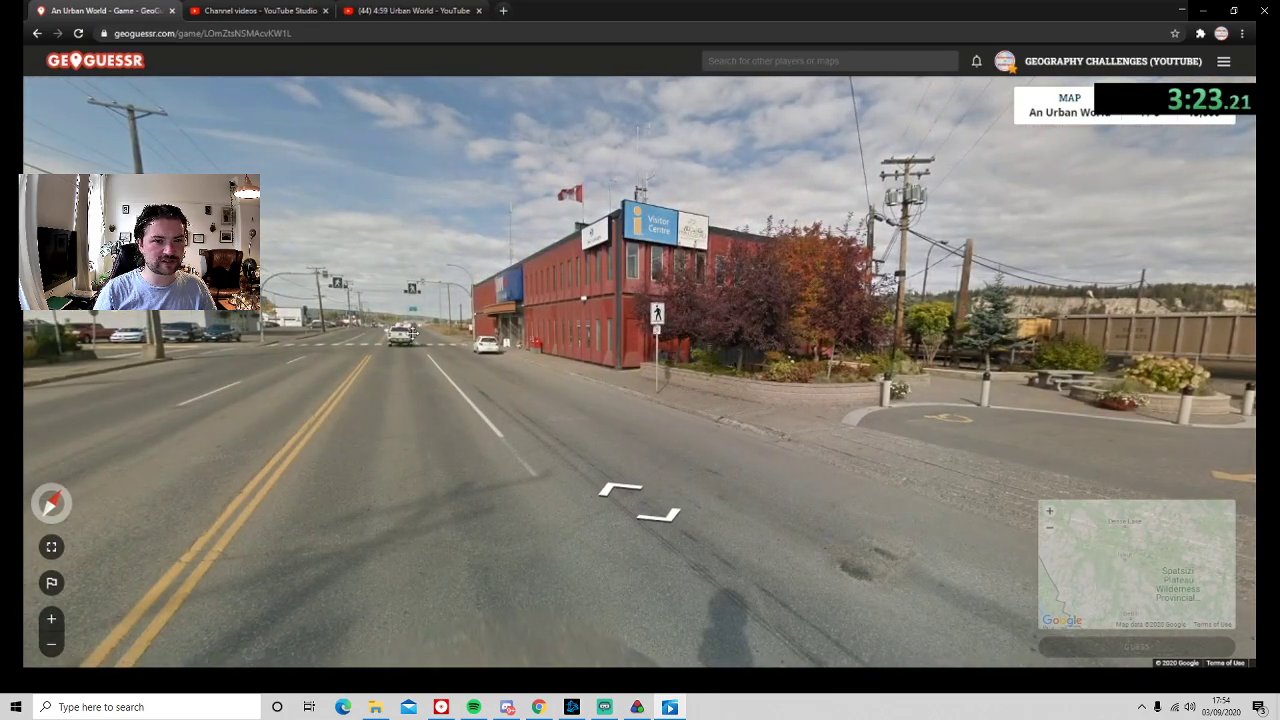
scroll(775, 232, up, 2)
Pin the guess on downtown Prince George's east side and submit it.
drag(775, 232, 420, 240)
scroll(790, 345, up, 2)
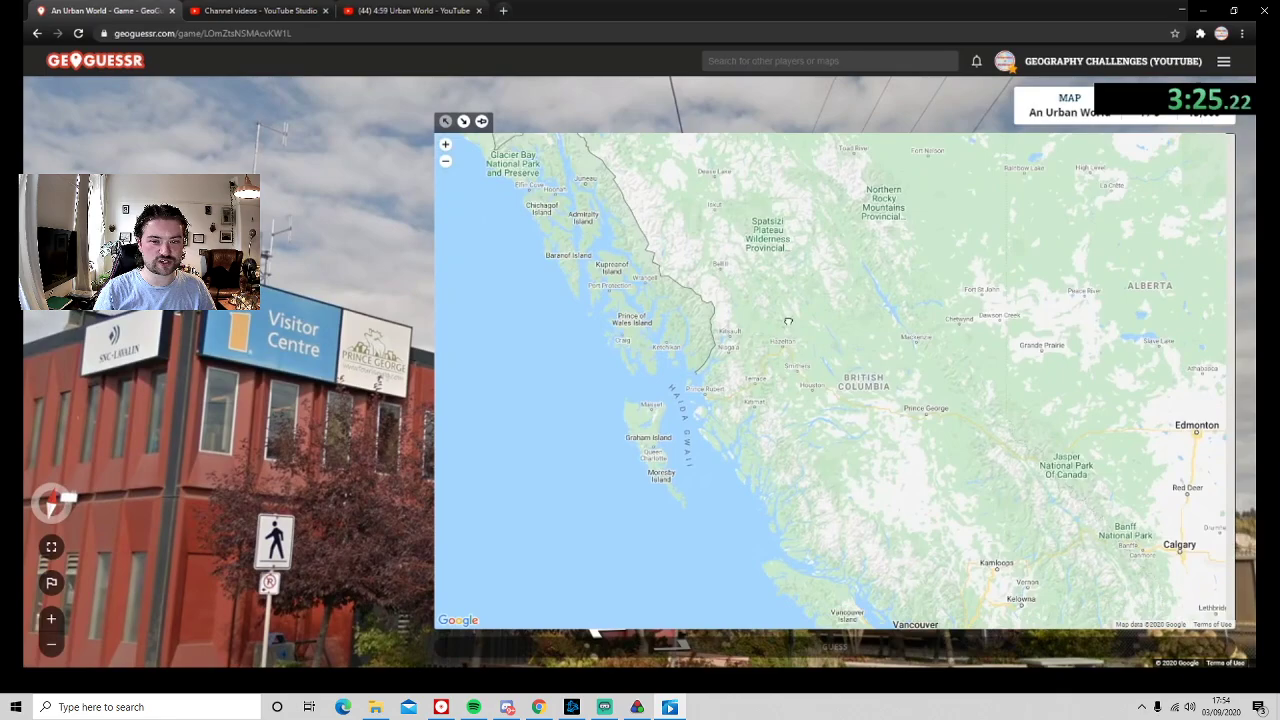
scroll(918, 395, up, 1)
scroll(910, 386, up, 2)
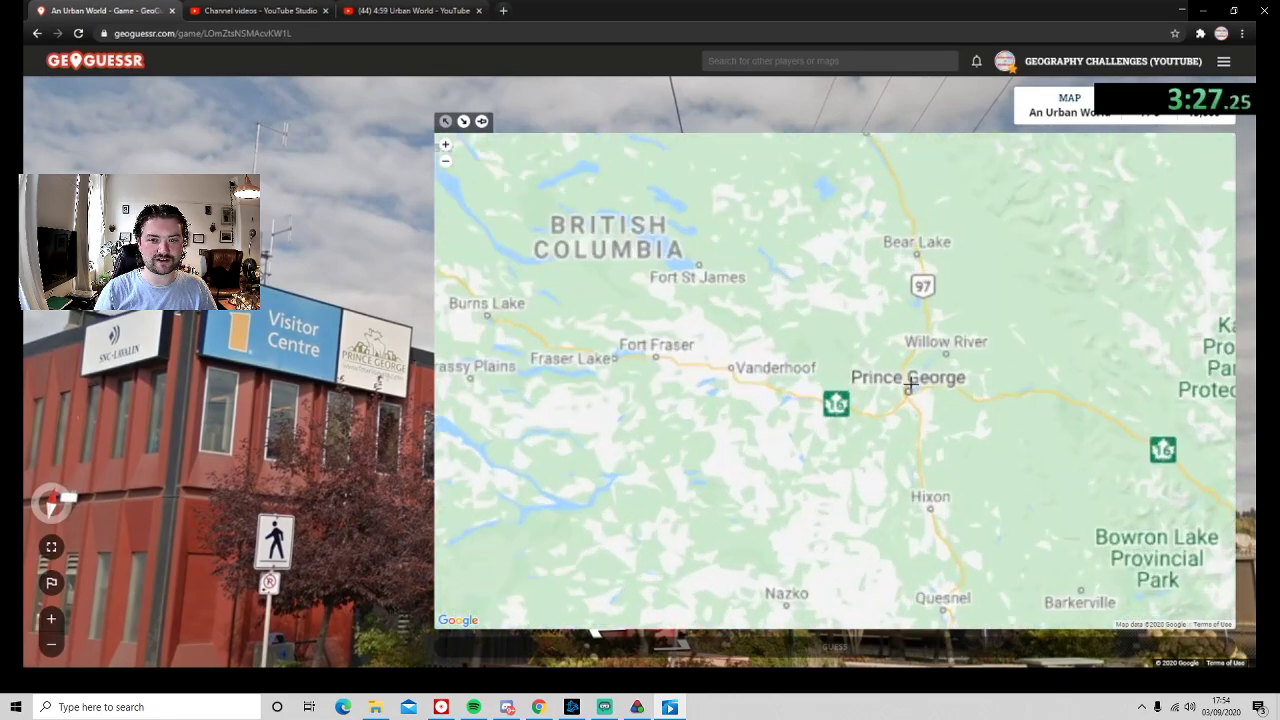
scroll(900, 392, up, 2)
scroll(888, 395, up, 2)
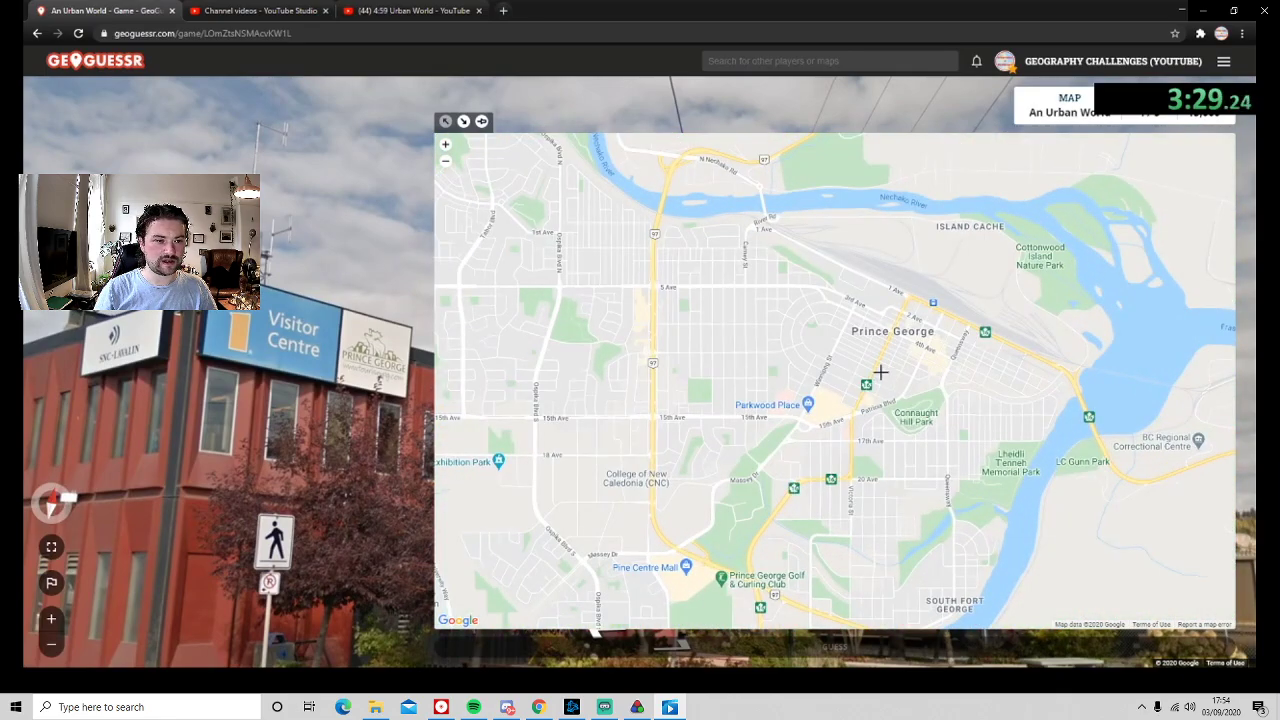
scroll(925, 345, up, 1)
scroll(1005, 350, up, 1)
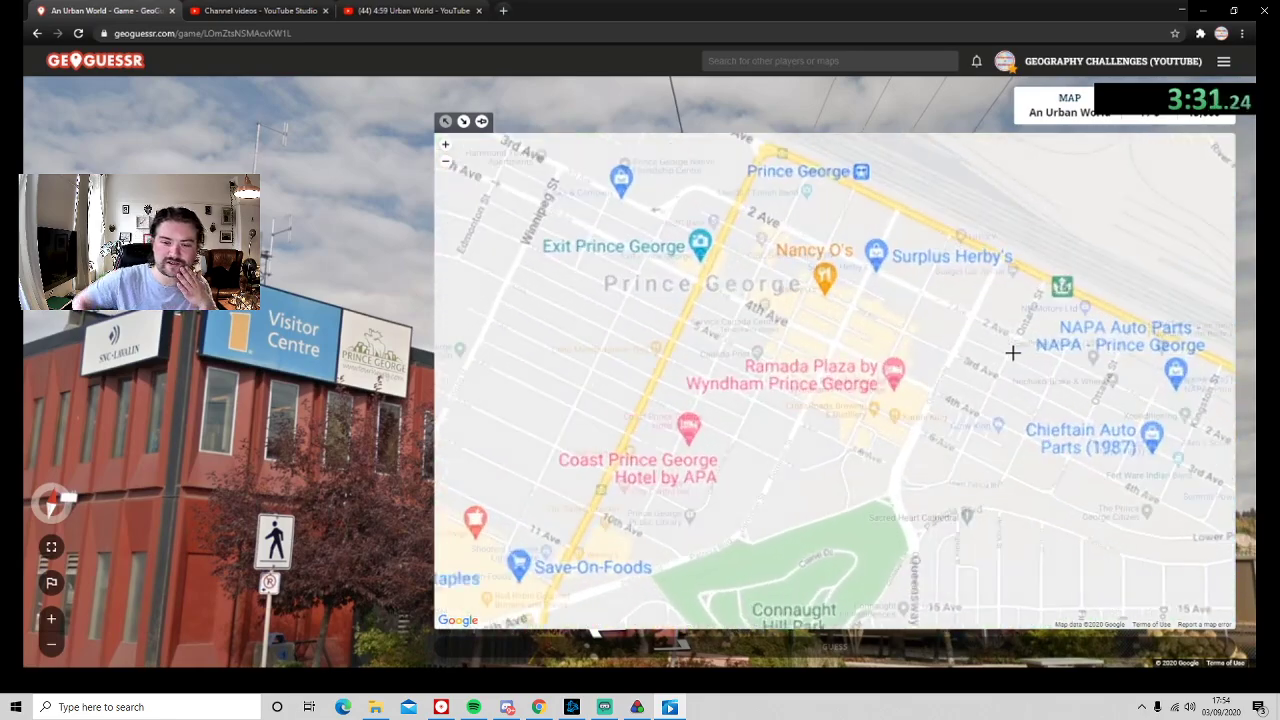
drag(1040, 367, 930, 365)
scroll(885, 350, up, 1)
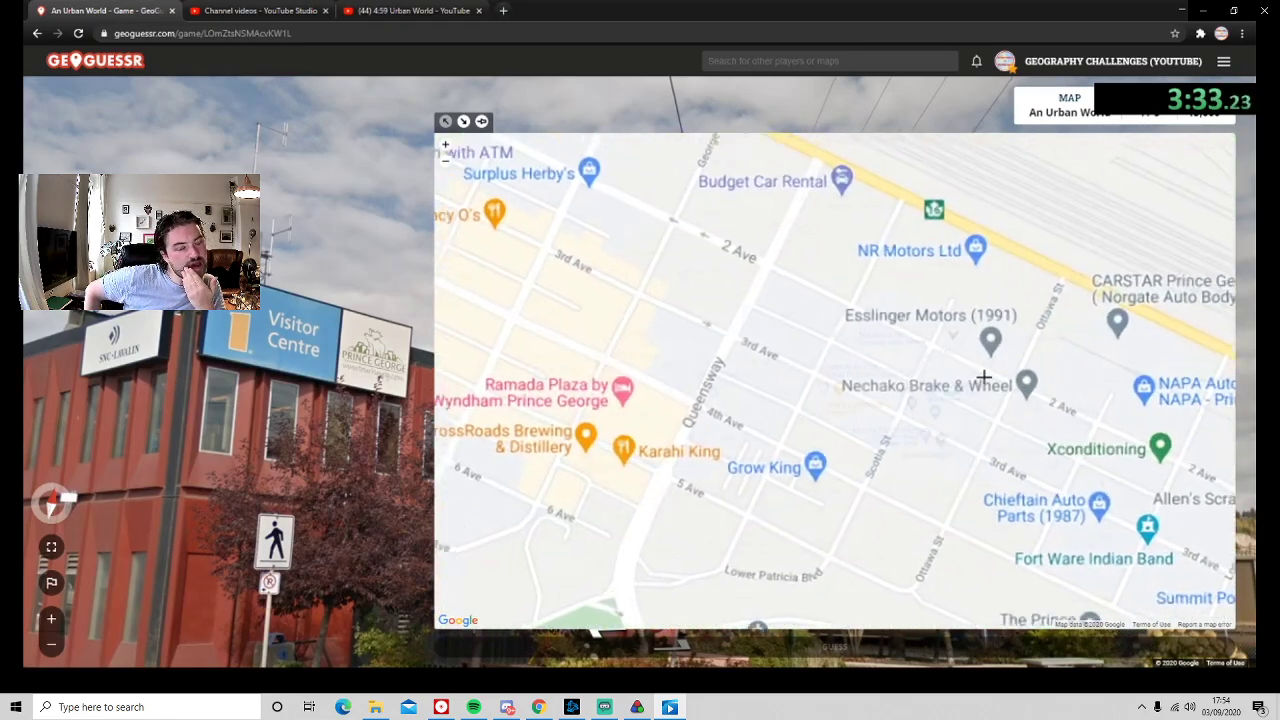
click(925, 360)
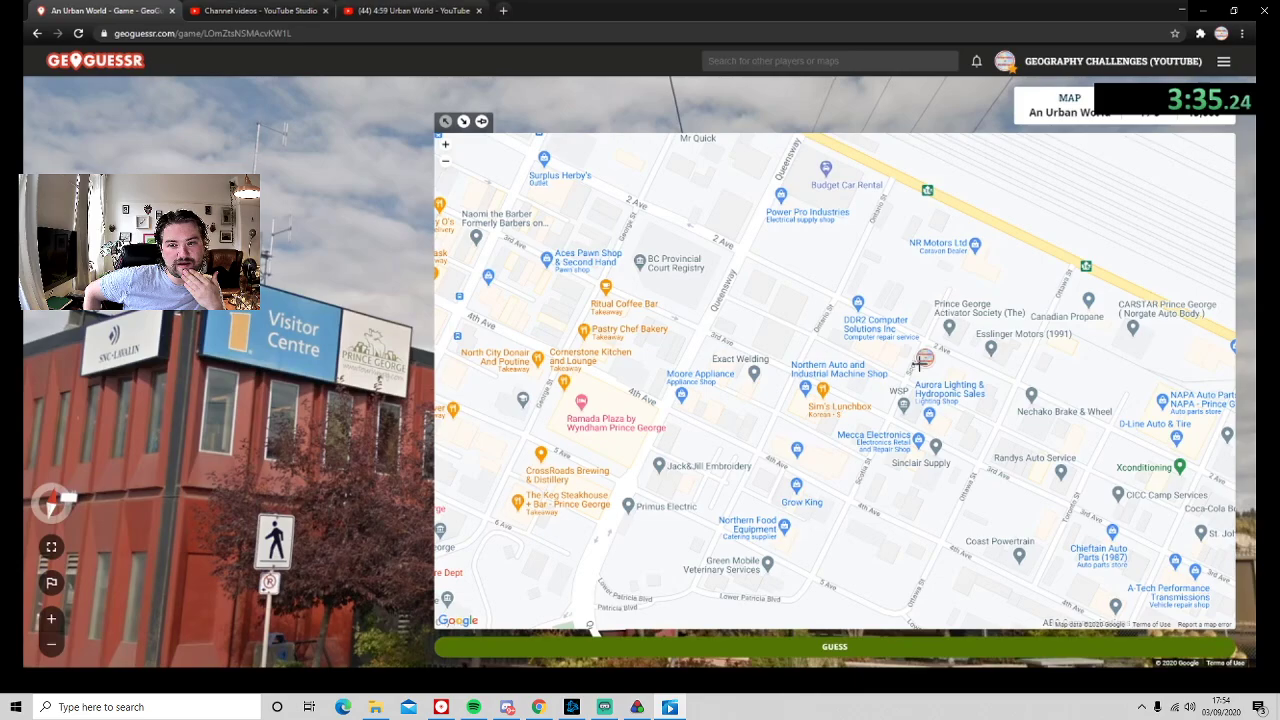
scroll(966, 312, up, 1)
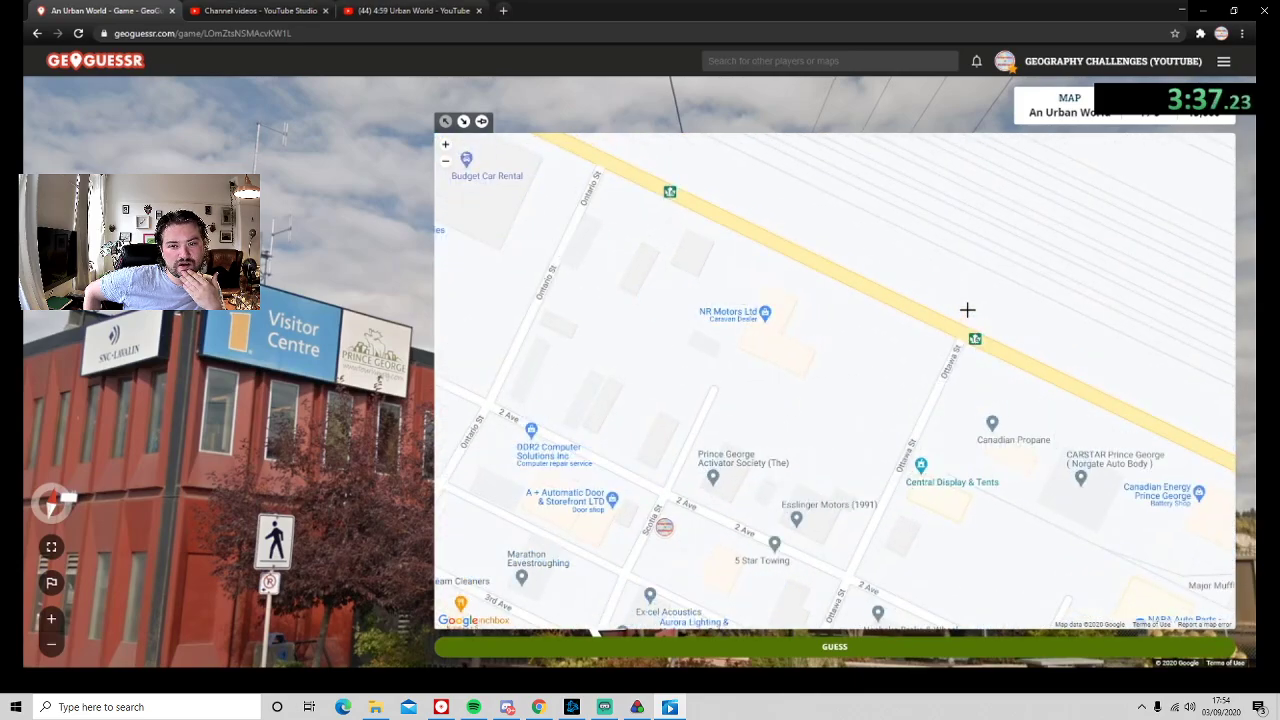
scroll(967, 310, up, 1)
scroll(967, 310, down, 1)
scroll(970, 330, down, 1)
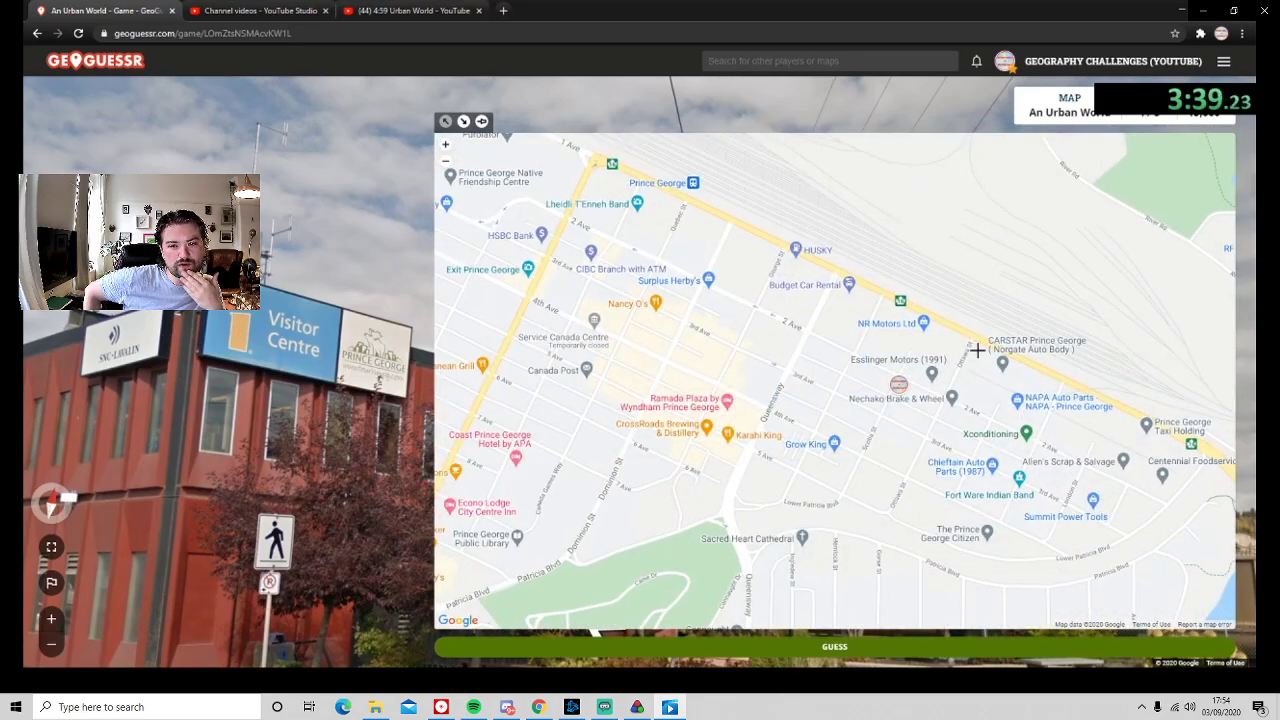
scroll(1048, 479, up, 1)
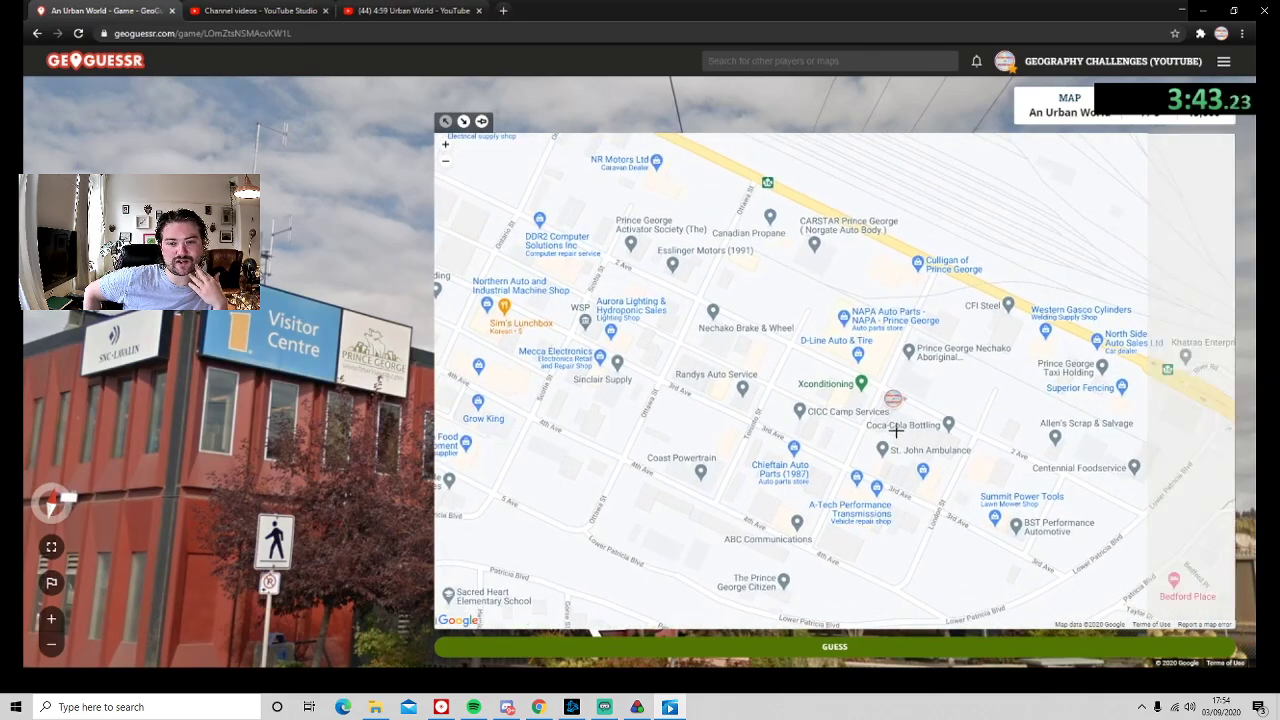
scroll(1118, 451, up, 1)
click(43, 587)
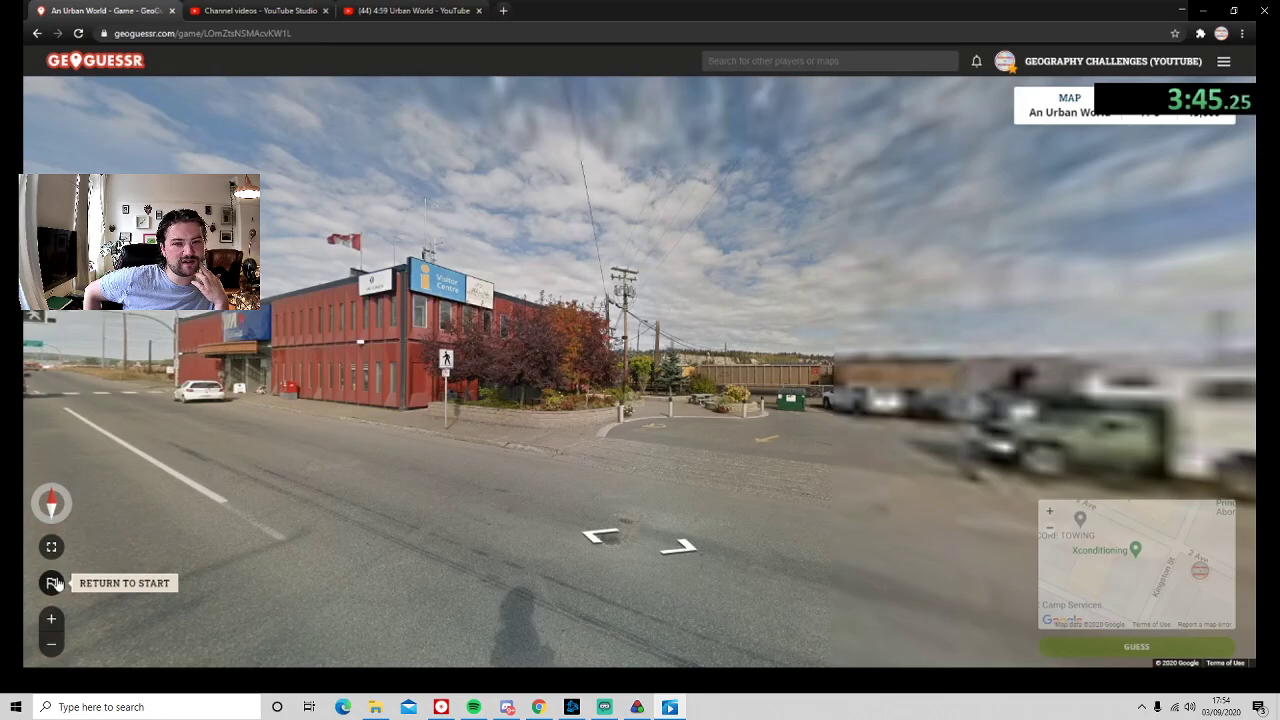
click(653, 346)
mouse_move(653, 346)
mouse_down()
mouse_move(838, 381)
mouse_move(937, 366)
mouse_move(1068, 488)
mouse_up()
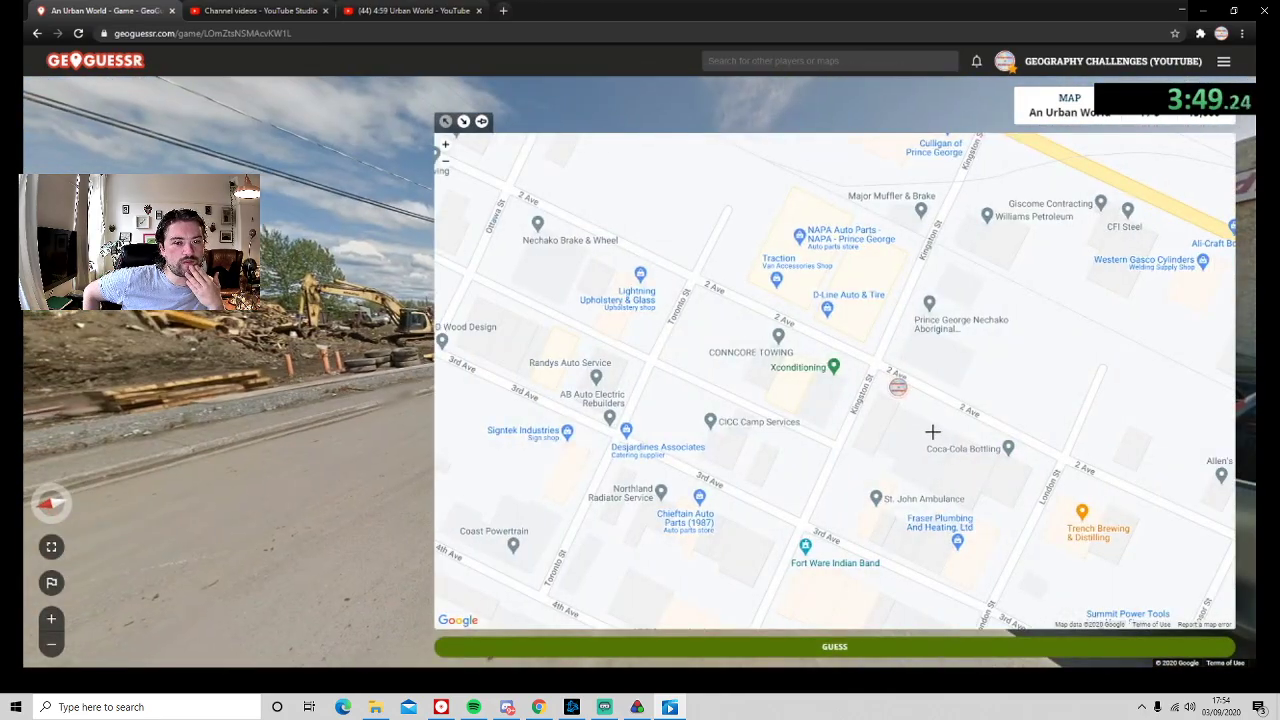
click(834, 646)
click(640, 554)
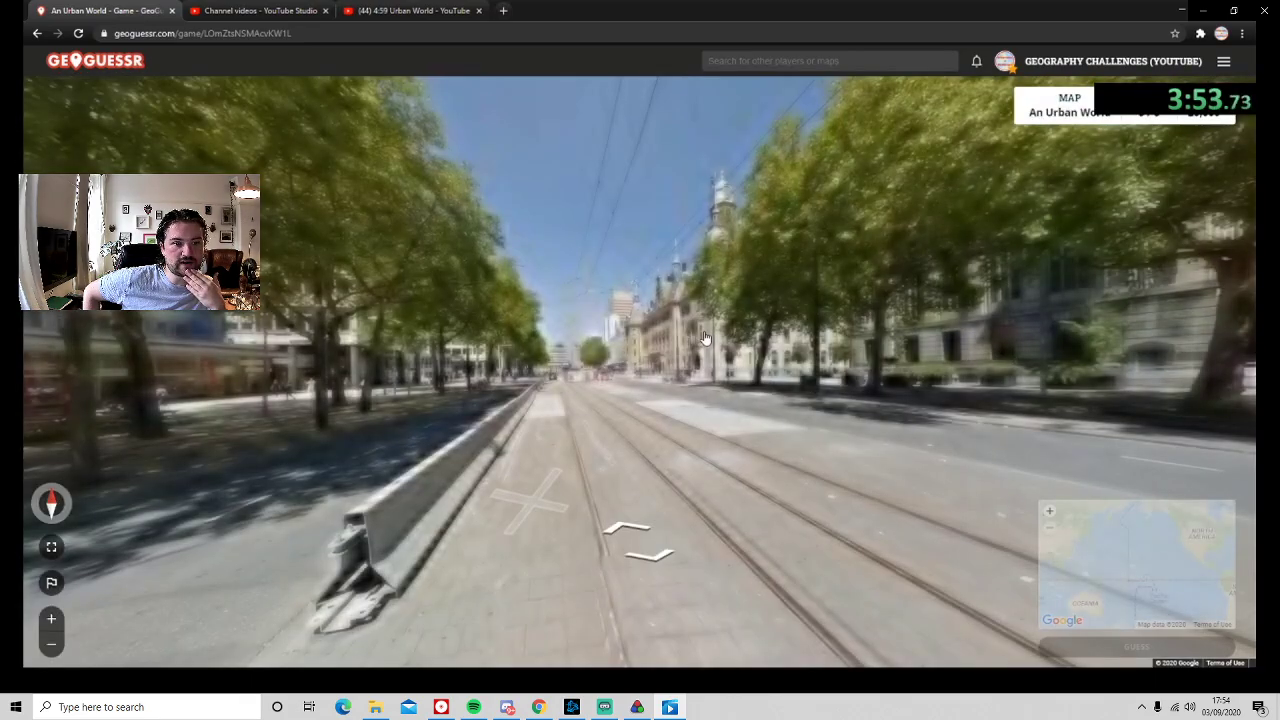
Check the street's direction signs, then pin a guess near Kop van Zuid in Rotterdam.
mouse_move(694, 354)
mouse_down()
mouse_move(574, 375)
mouse_move(729, 345)
mouse_up()
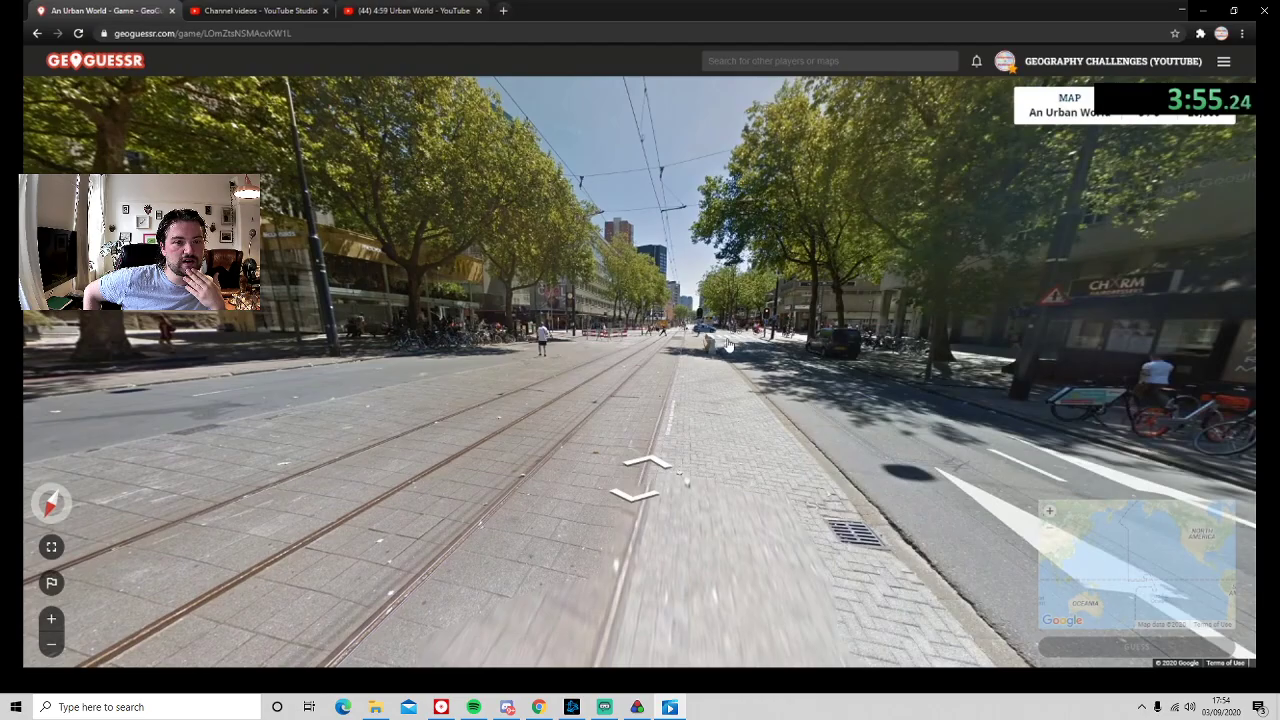
click(703, 340)
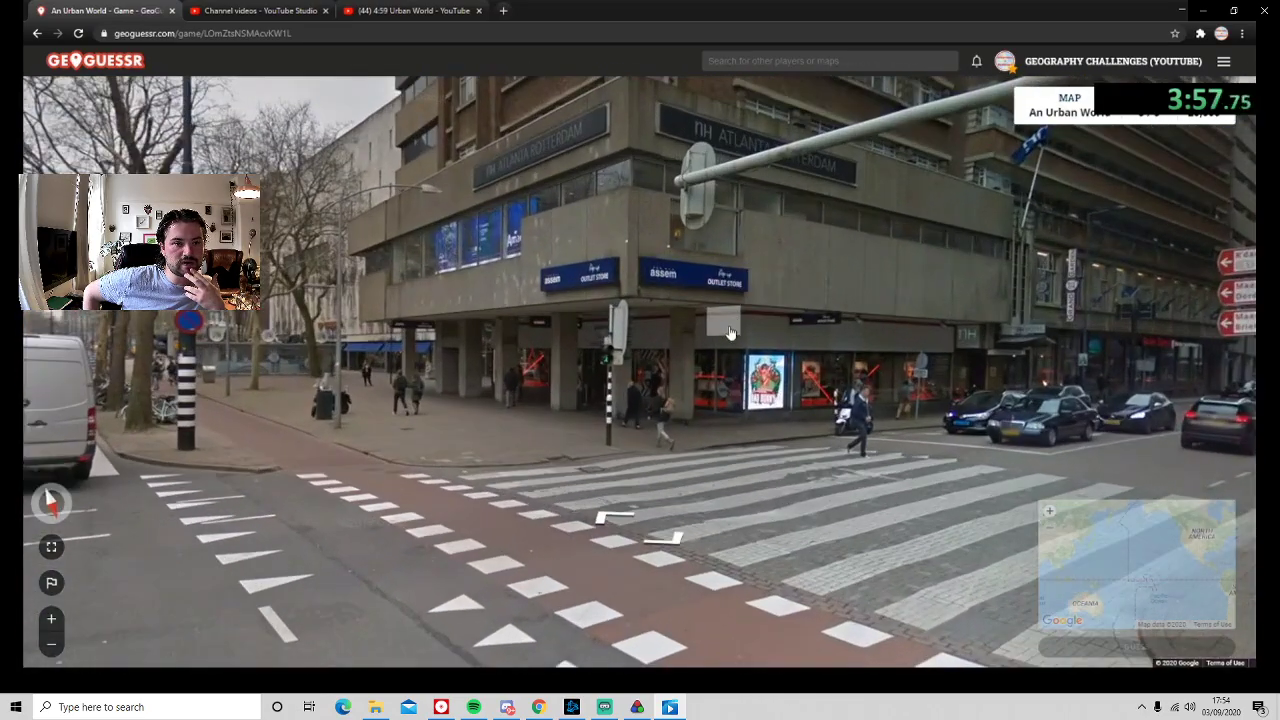
drag(729, 333, 480, 340)
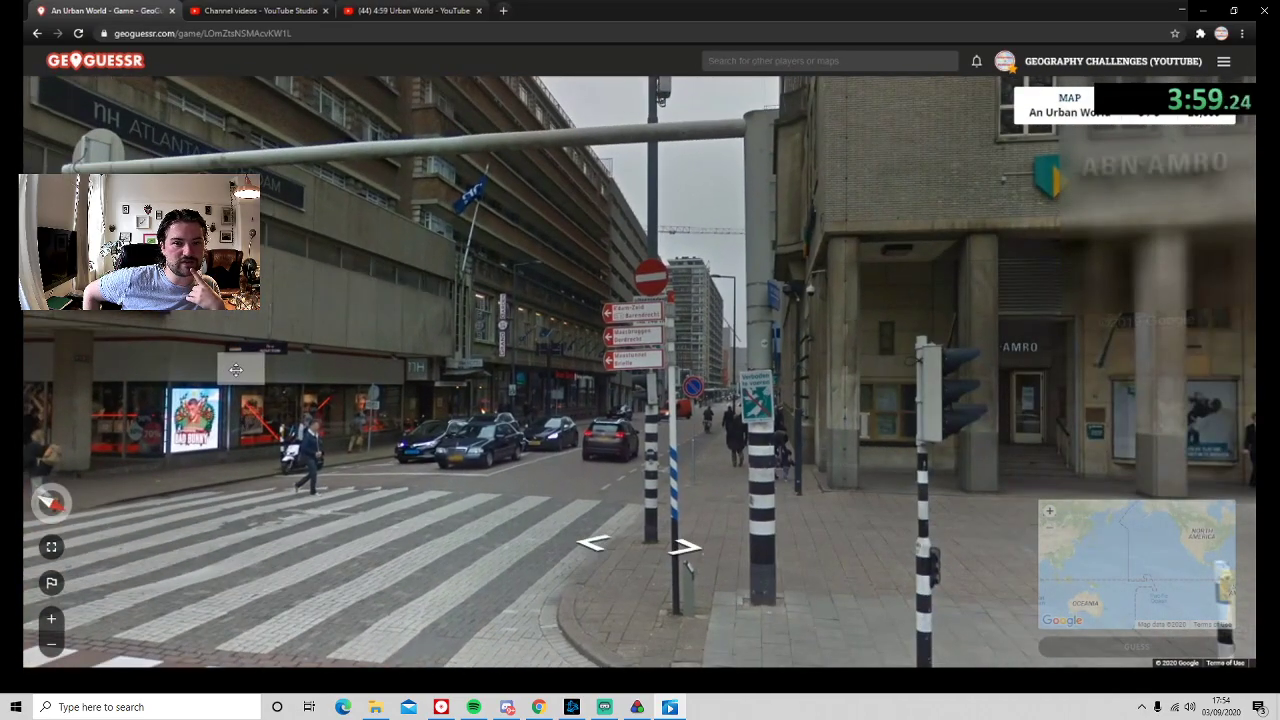
drag(1000, 380, 570, 385)
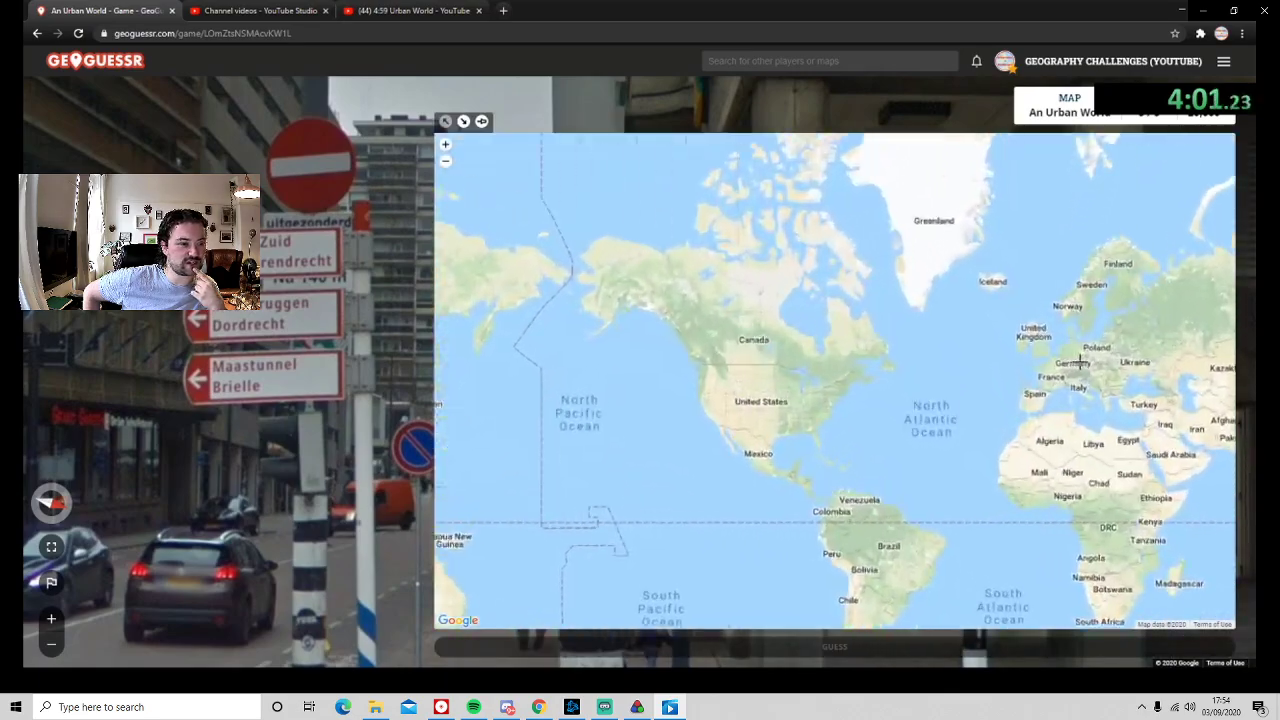
scroll(964, 337, up, 2)
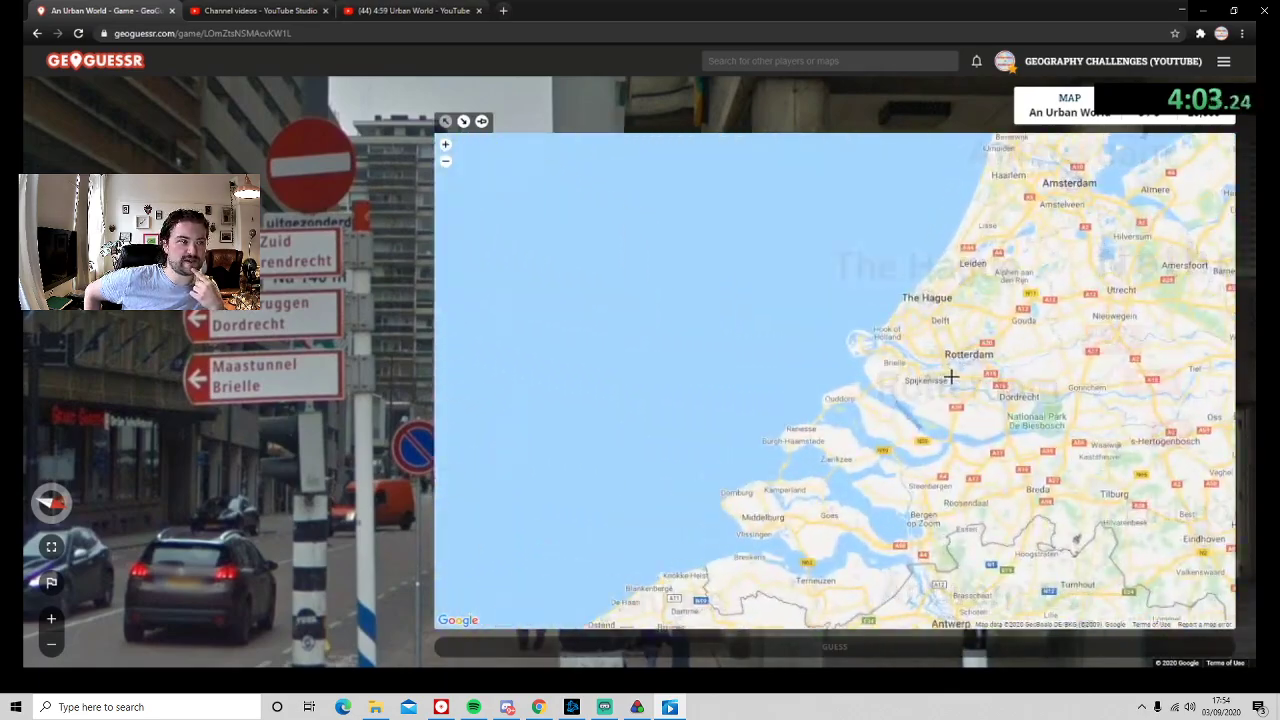
scroll(951, 377, up, 2)
scroll(1013, 413, up, 1)
scroll(959, 376, up, 1)
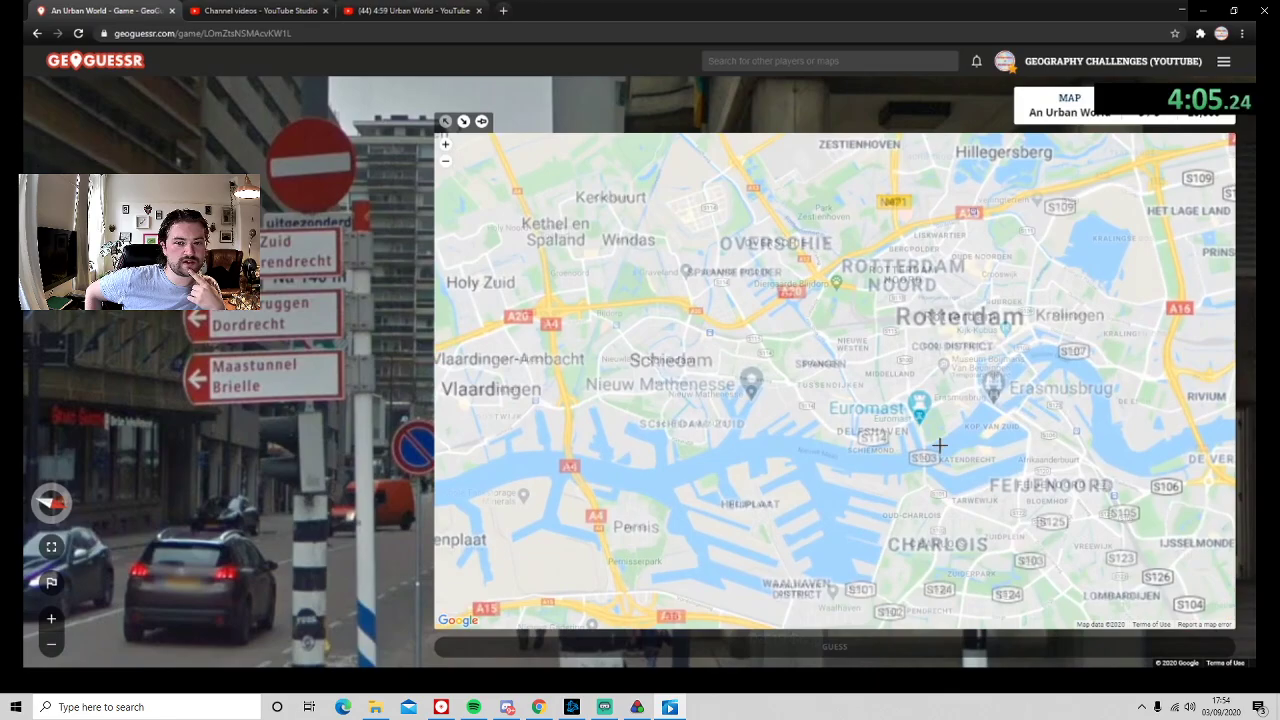
click(945, 431)
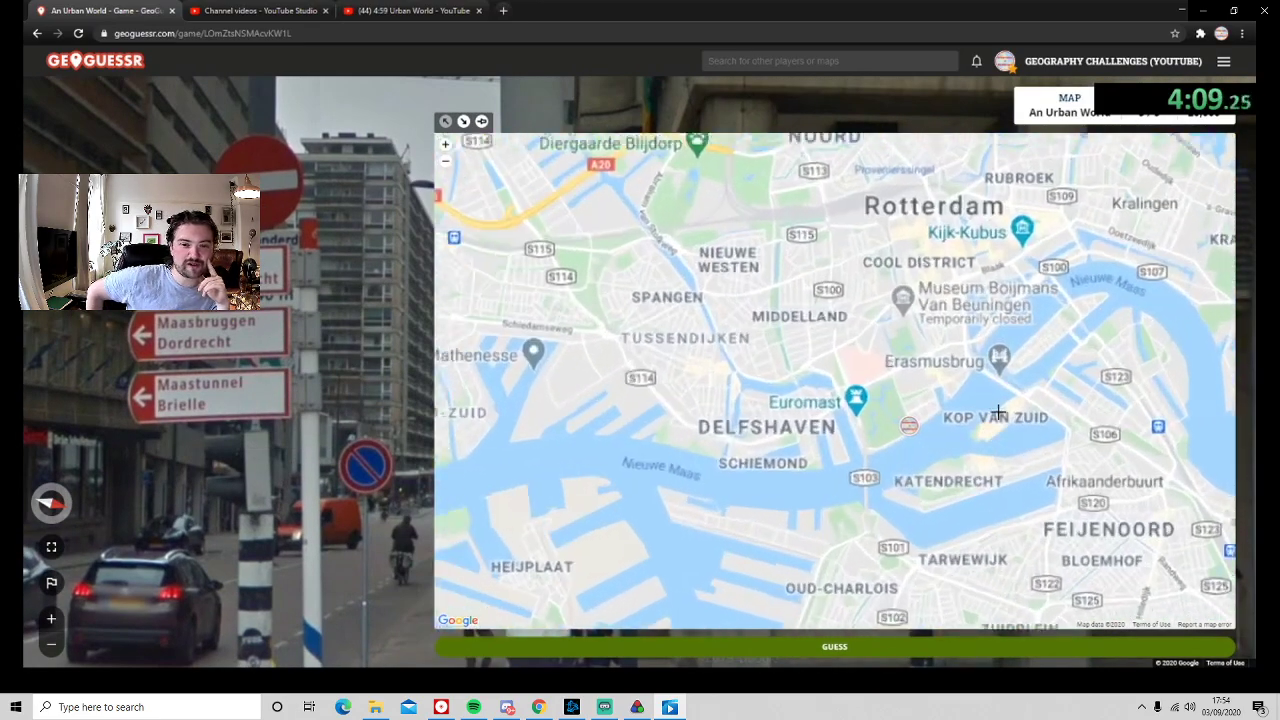
scroll(857, 480, up, 1)
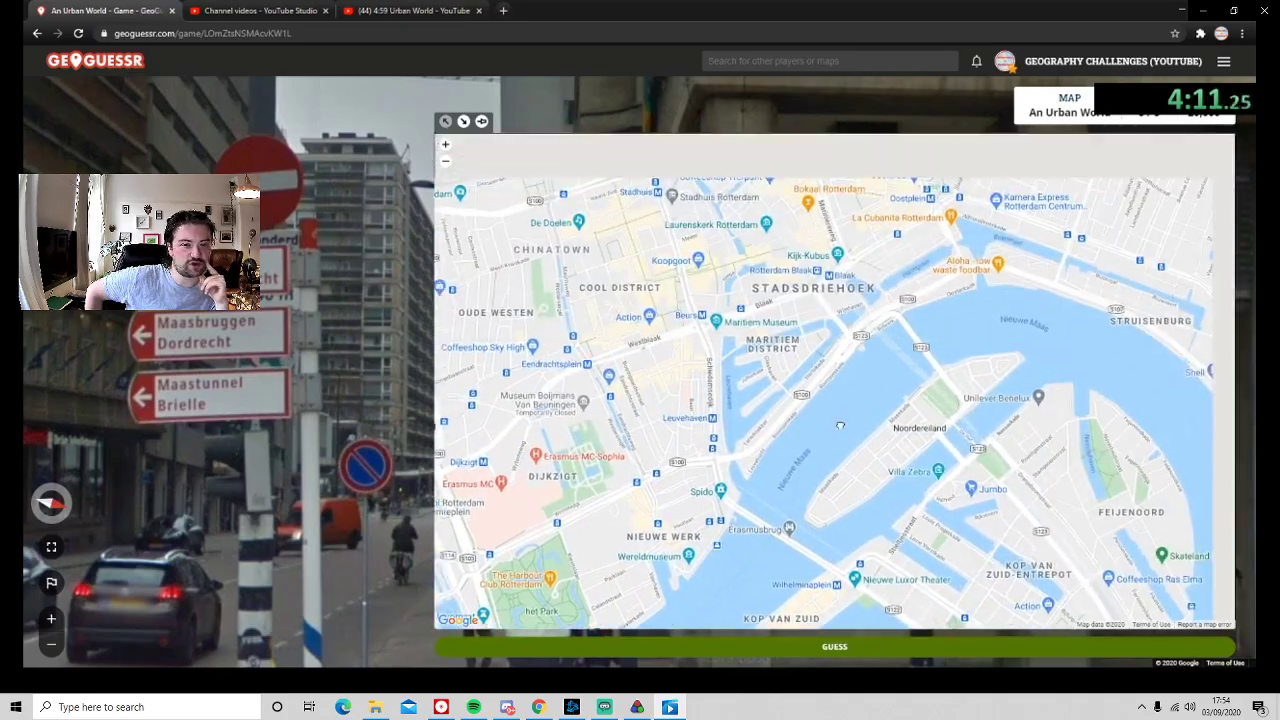
scroll(886, 403, down, 1)
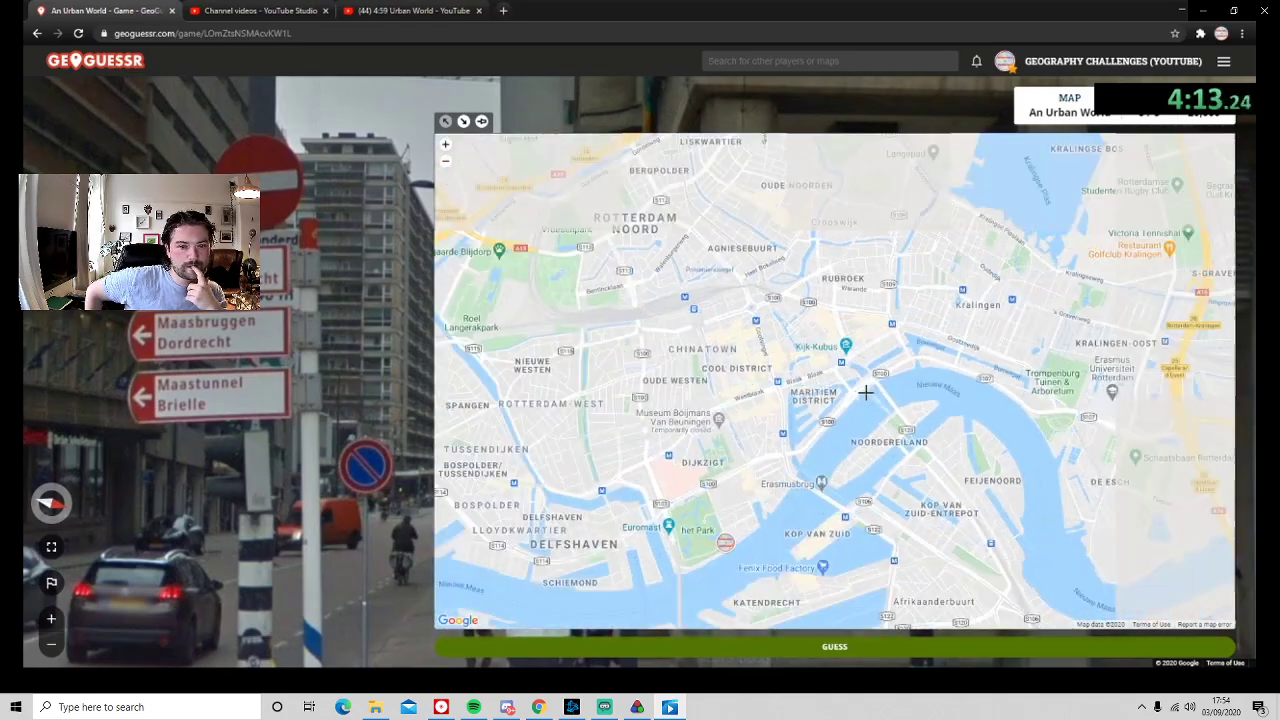
Look toward the ABN AMRO building and move to the crosswalk near the tower.
drag(350, 400, 267, 349)
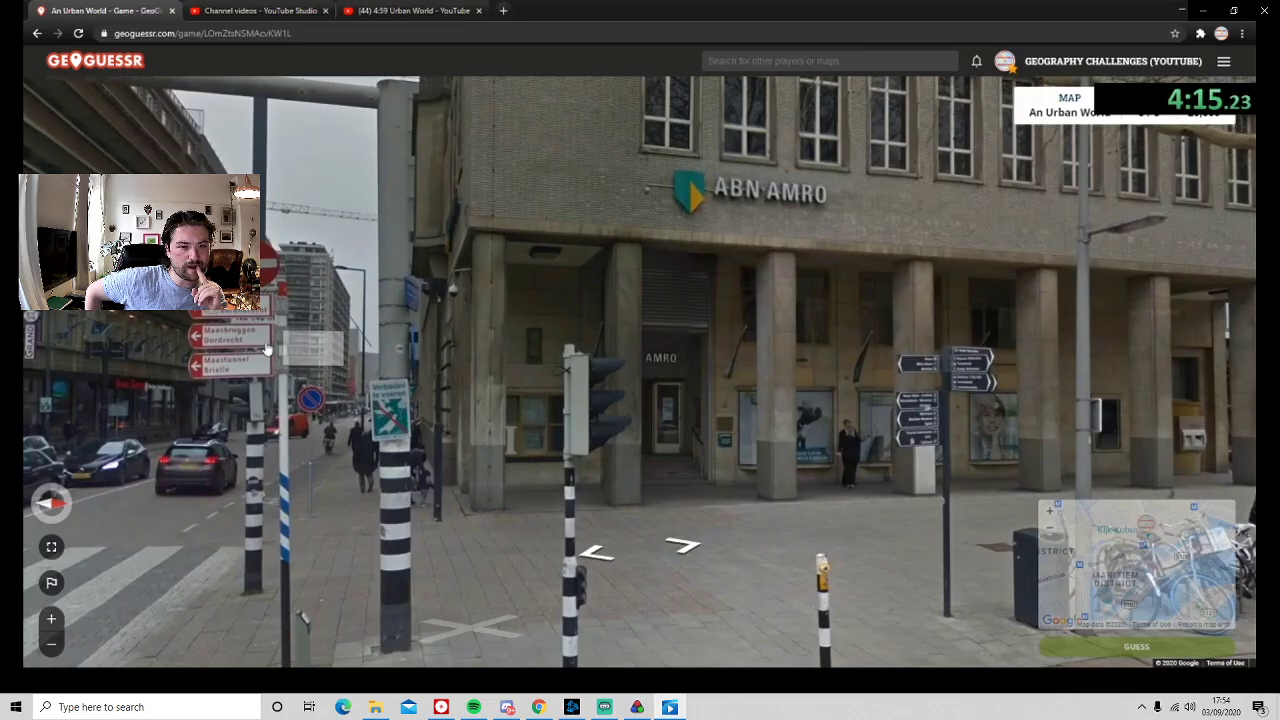
scroll(267, 349, down, 2)
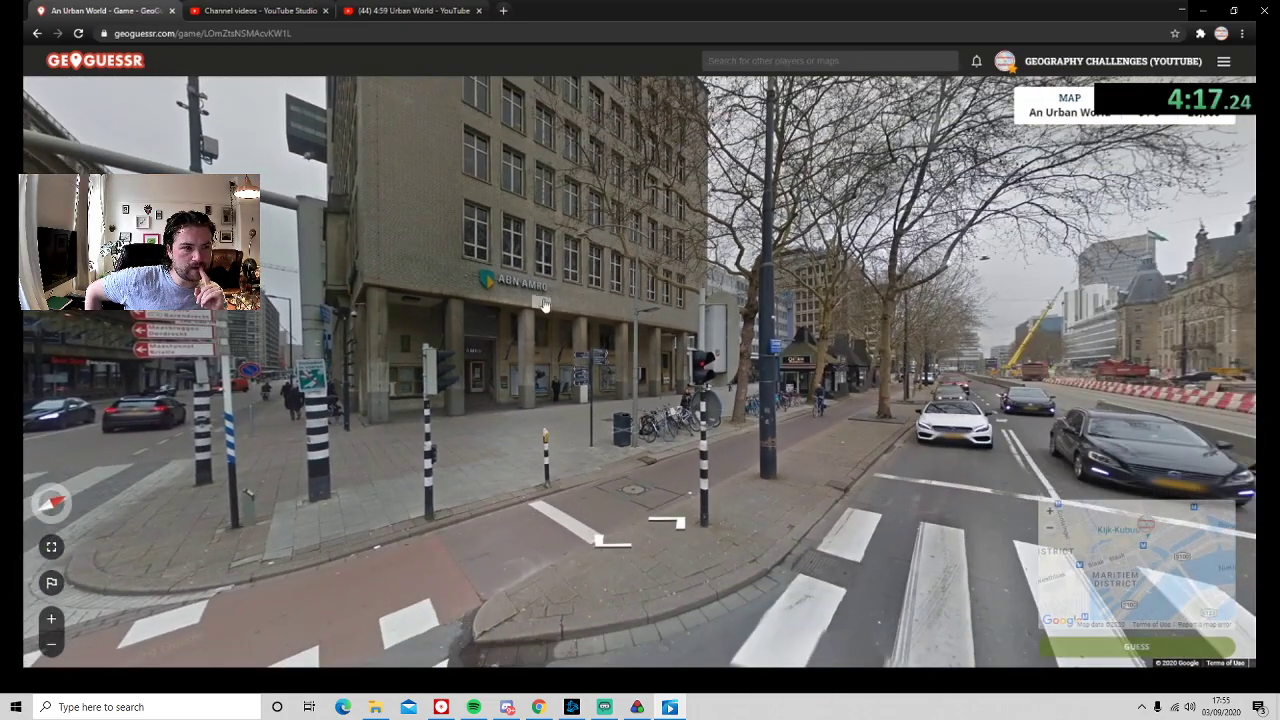
click(839, 489)
scroll(687, 302, up, 2)
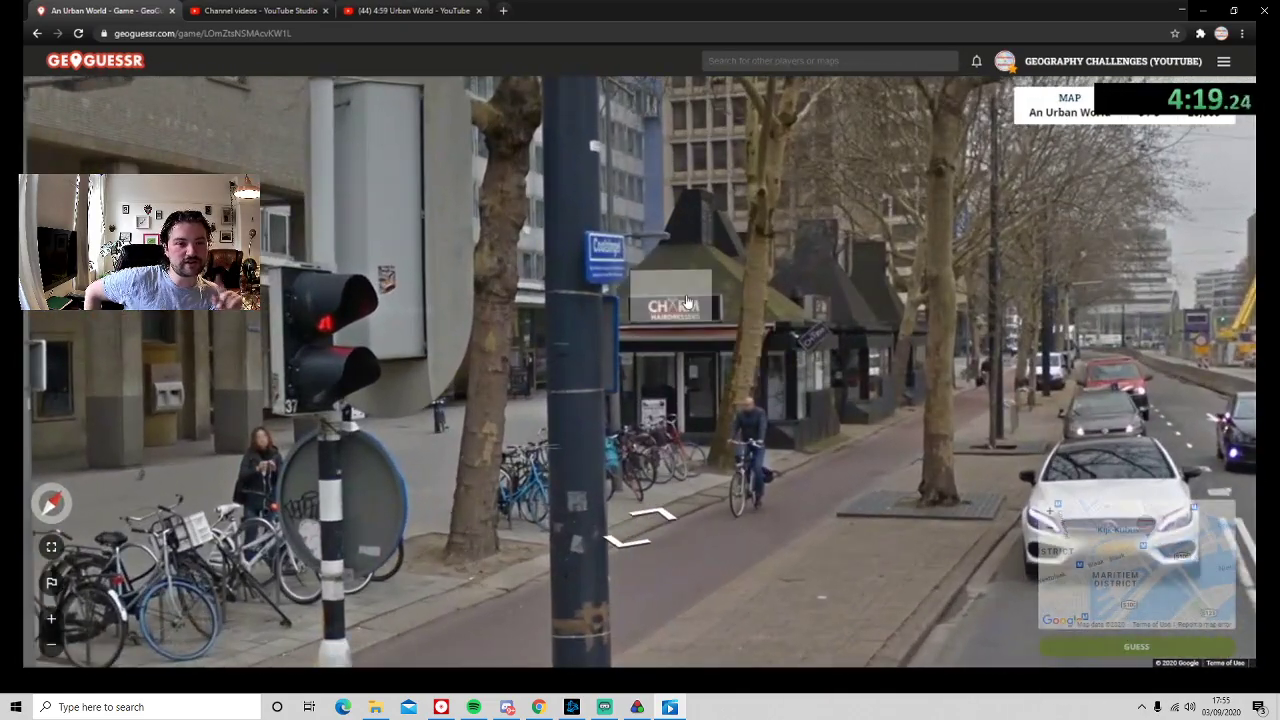
scroll(697, 297, down, 2)
drag(1200, 400, 965, 404)
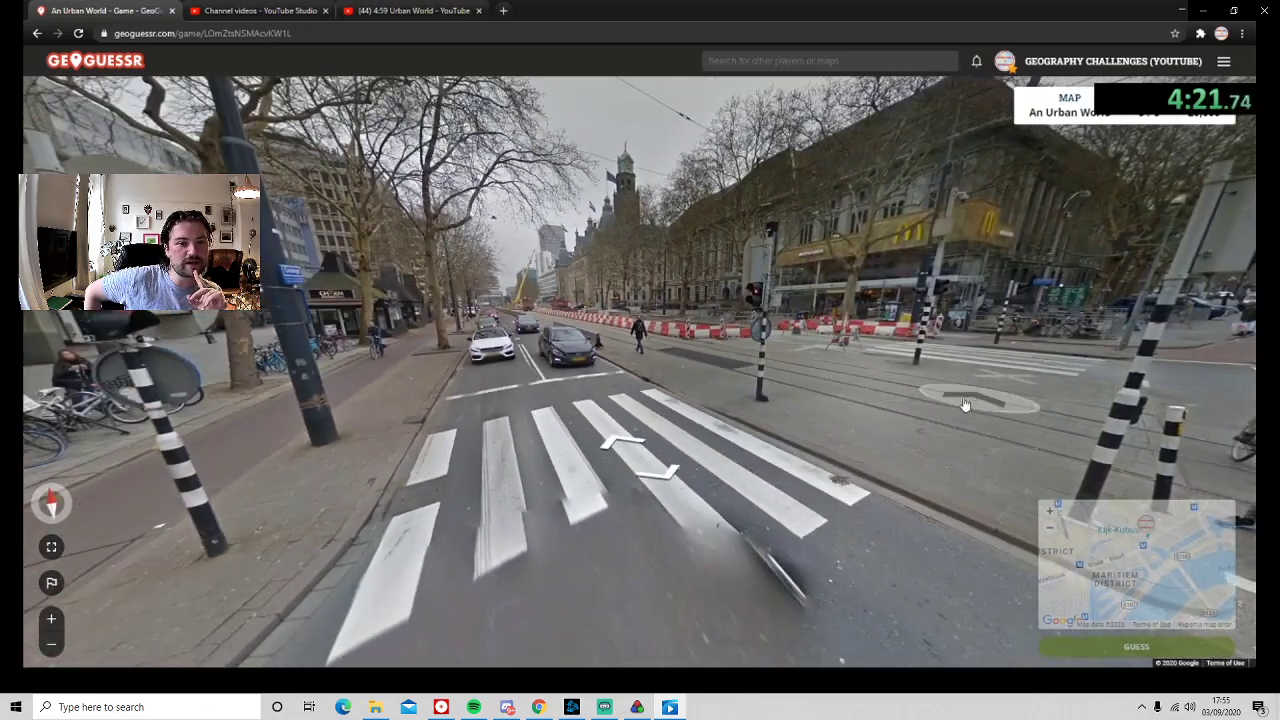
click(965, 404)
drag(771, 394, 558, 402)
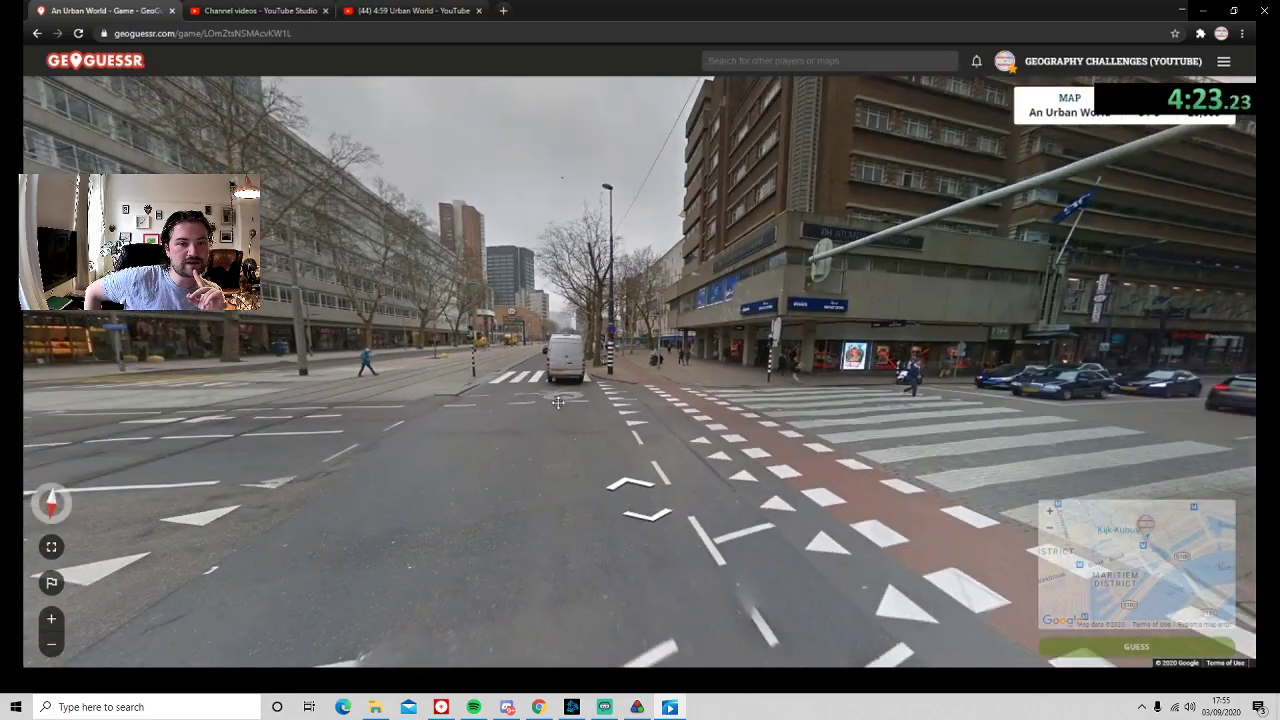
Walk down the street past the VAN LIER shop window and along the sidewalk.
drag(190, 395, 340, 392)
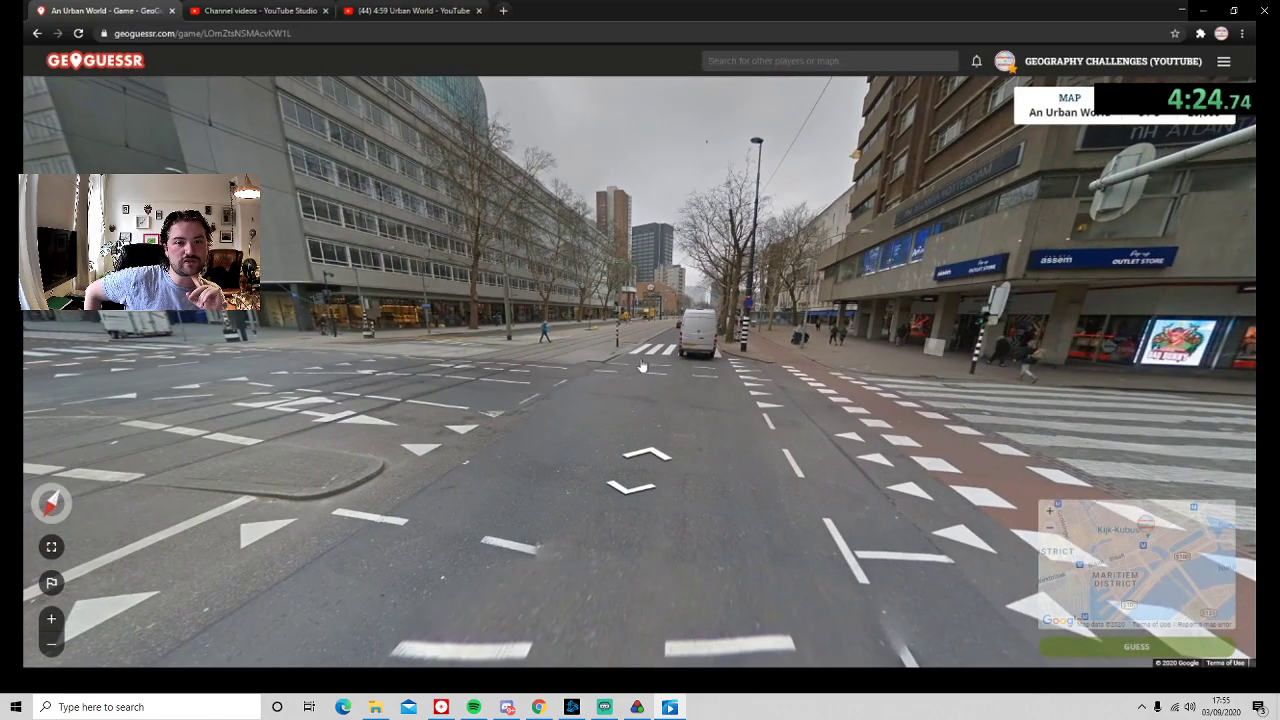
click(314, 394)
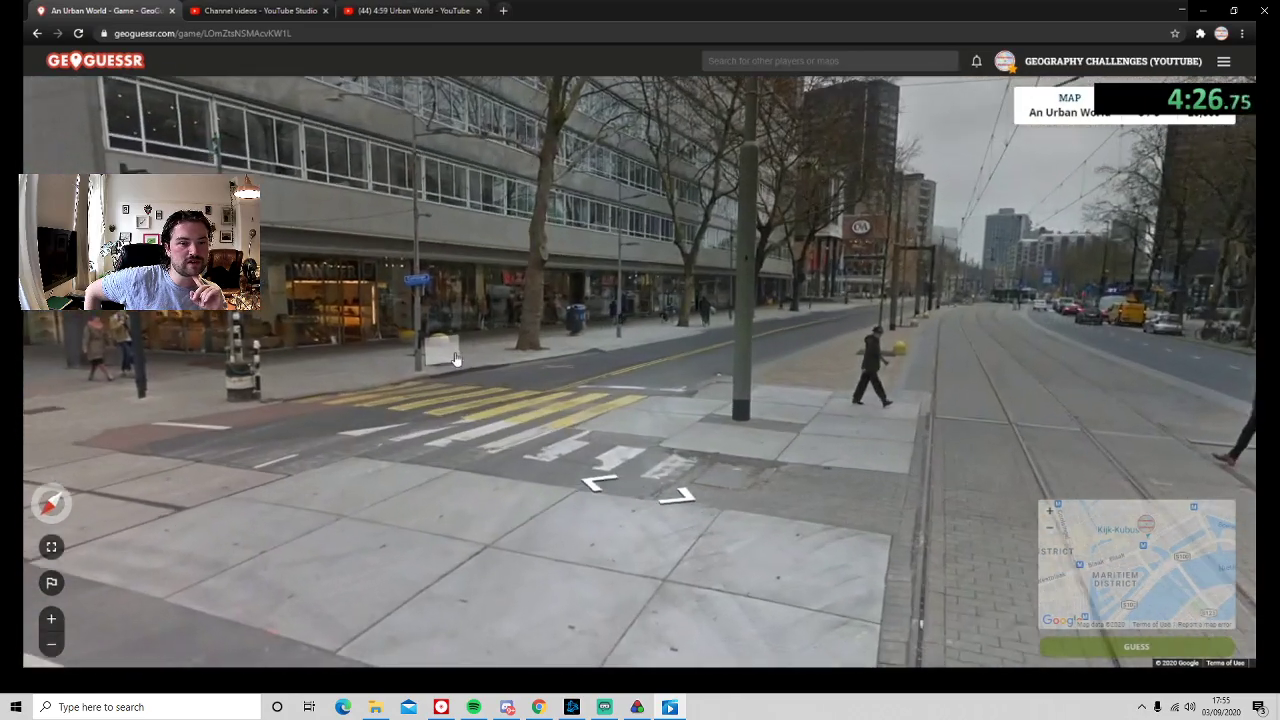
click(455, 360)
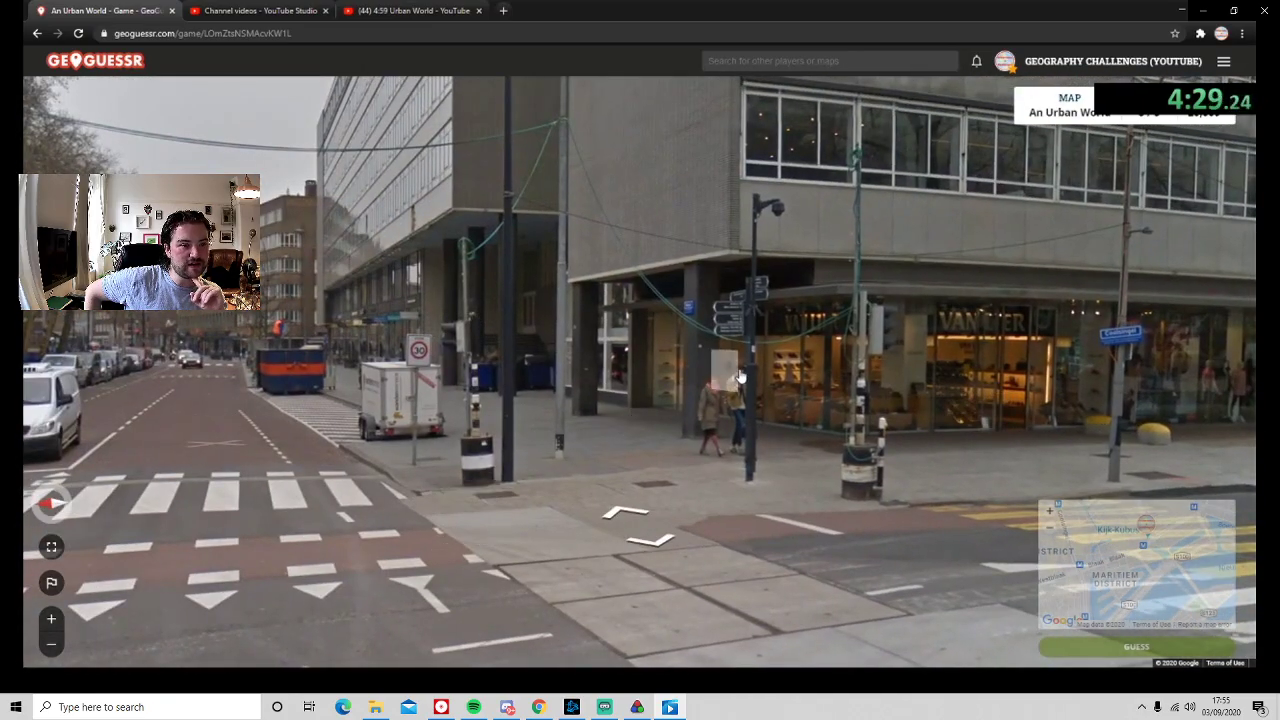
click(740, 371)
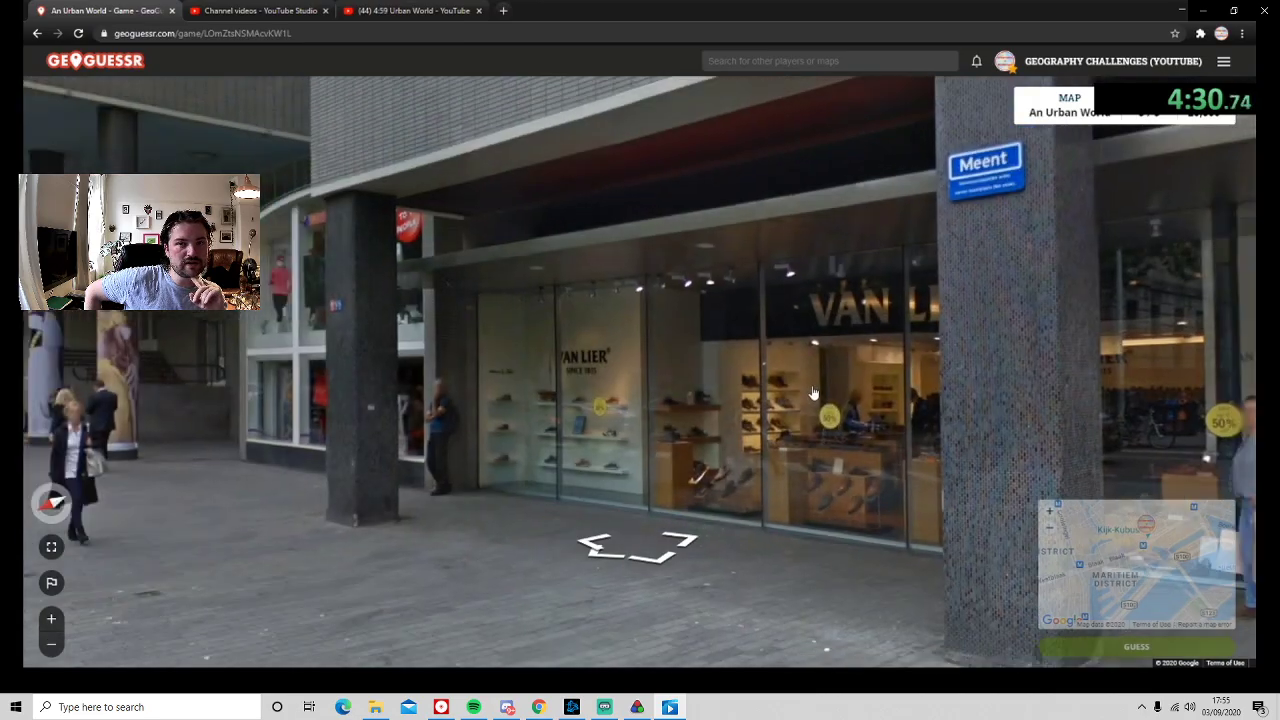
click(676, 400)
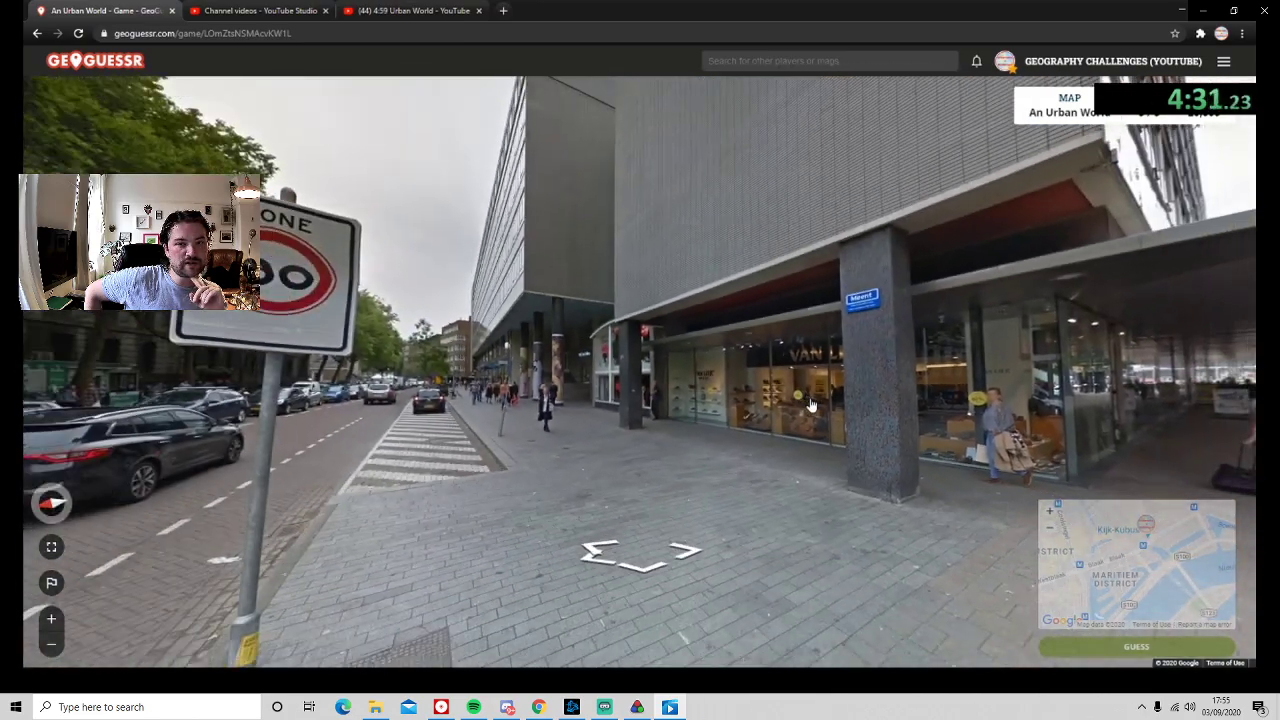
drag(676, 400, 460, 400)
click(742, 346)
mouse_move(1136, 563)
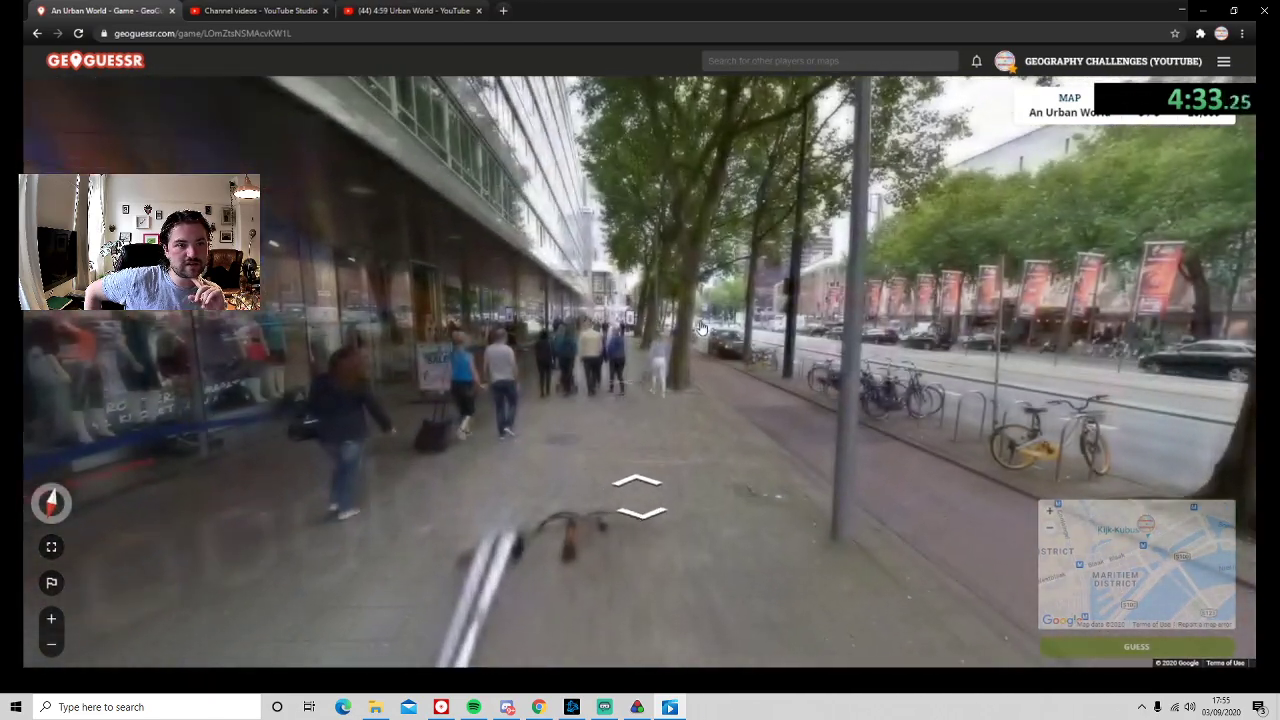
click(742, 346)
scroll(870, 341, up, 2)
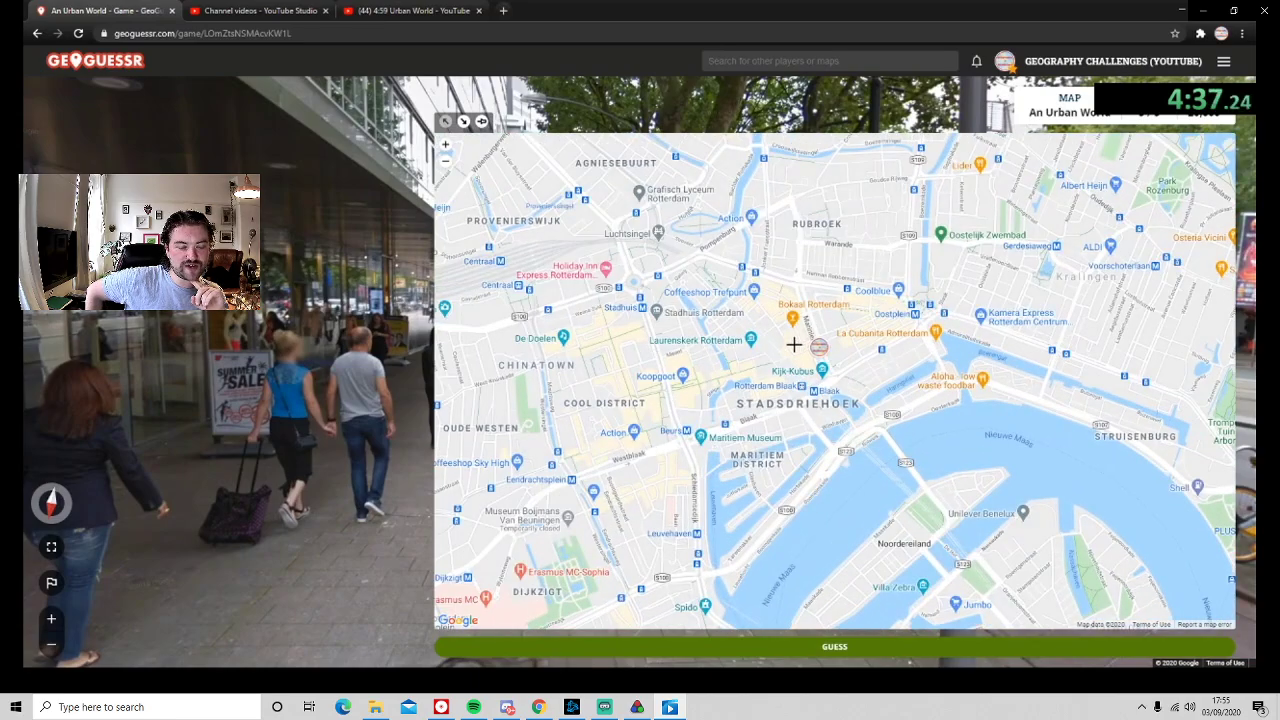
scroll(854, 352, up, 2)
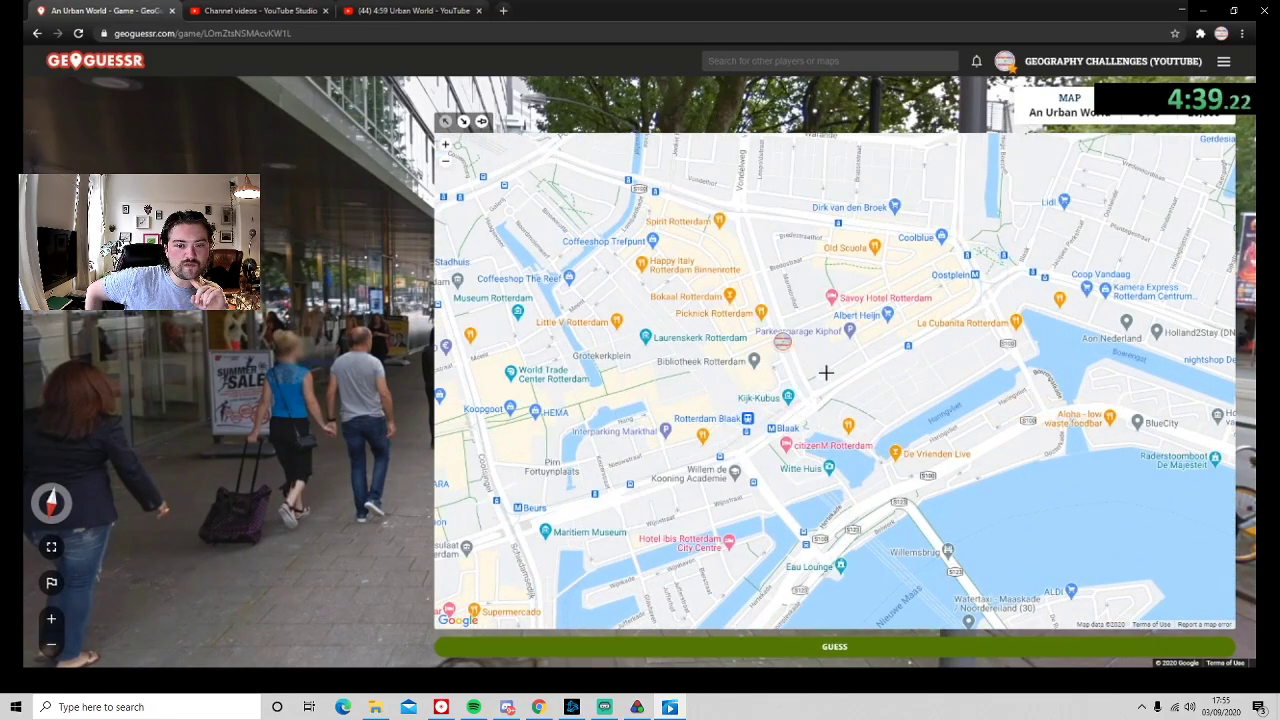
Pan the Rotterdam map from Blaak north to Coolsingel and drop the guess pin there.
drag(769, 434, 760, 140)
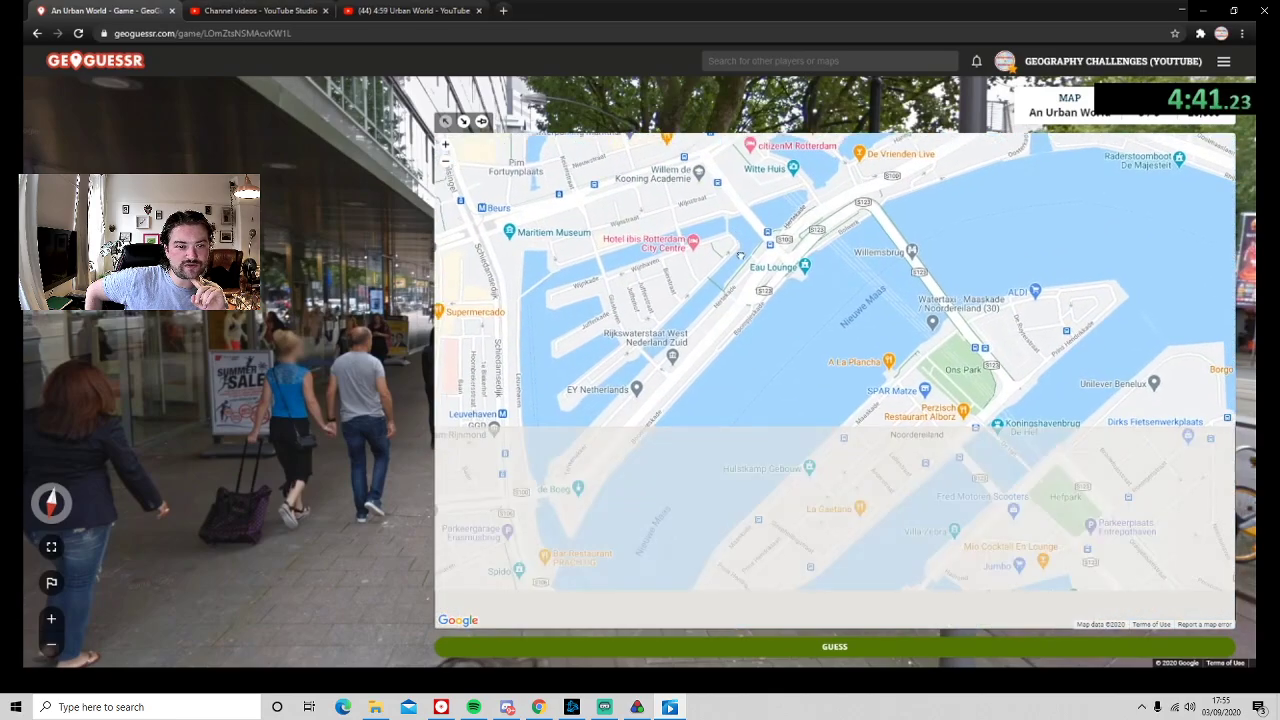
drag(640, 300, 872, 340)
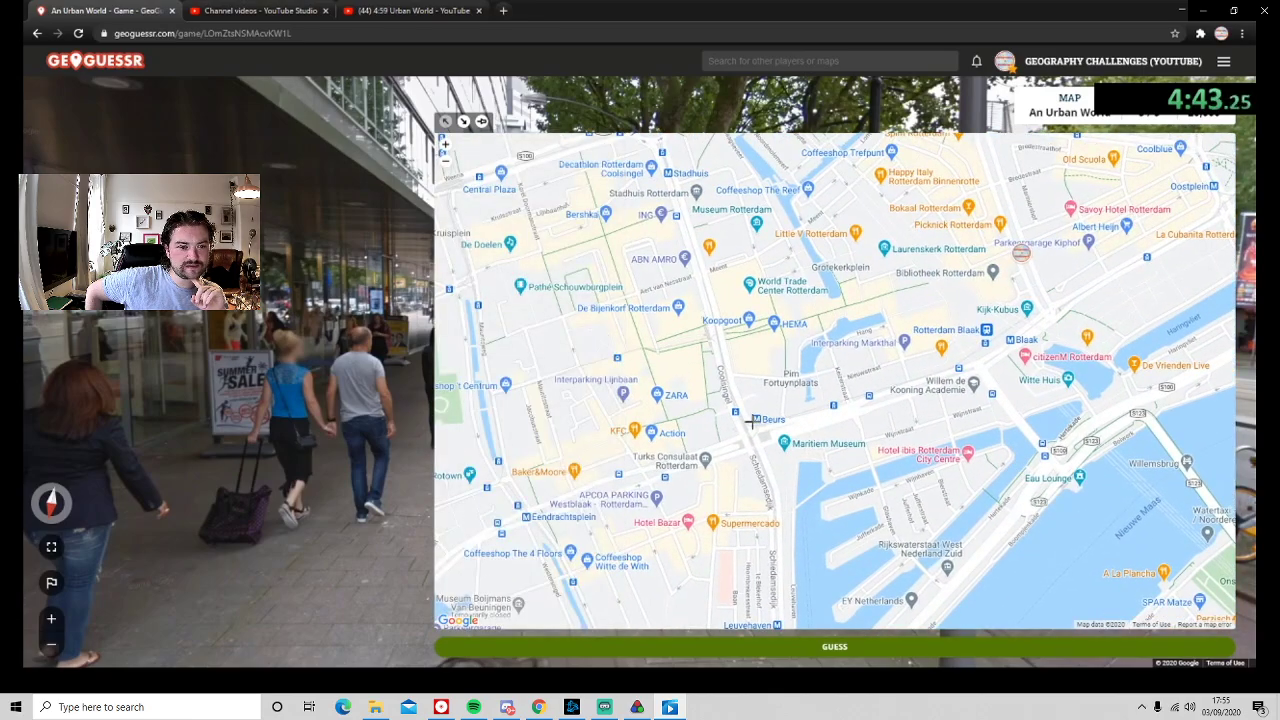
scroll(751, 423, up, 2)
drag(765, 478, 765, 280)
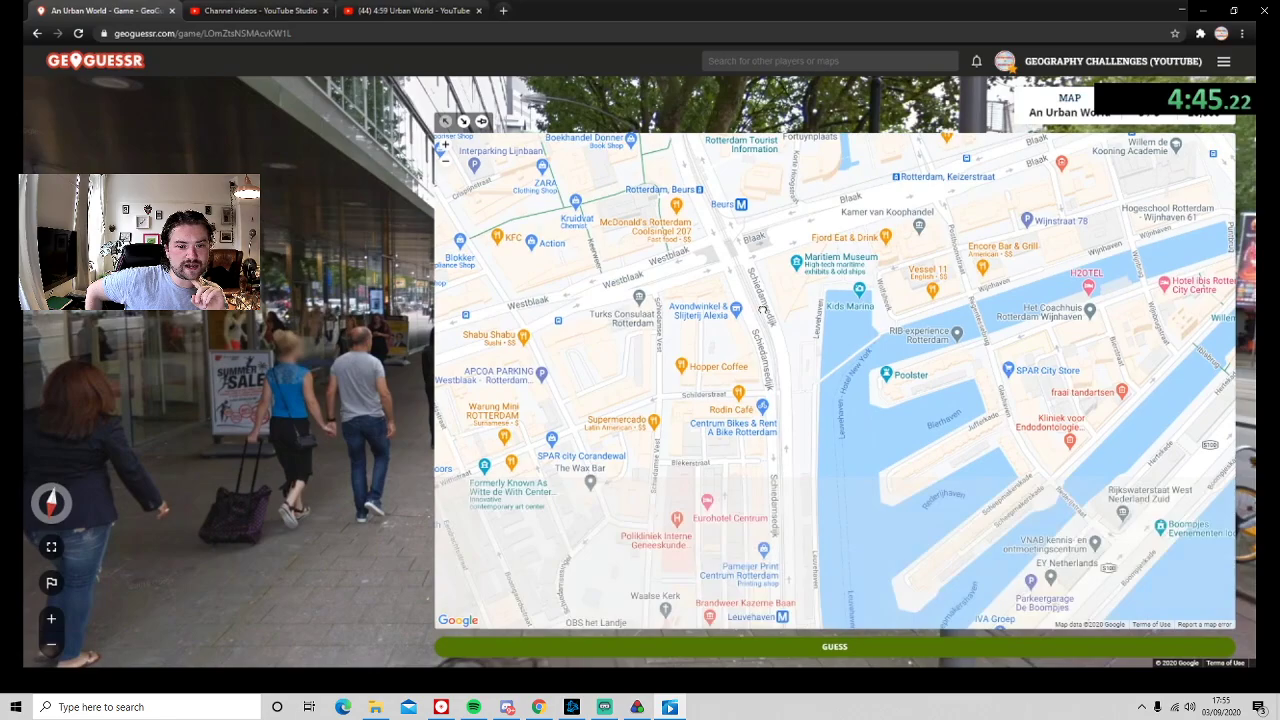
mouse_move(760, 200)
mouse_down()
mouse_move(760, 450)
mouse_move(755, 403)
mouse_up()
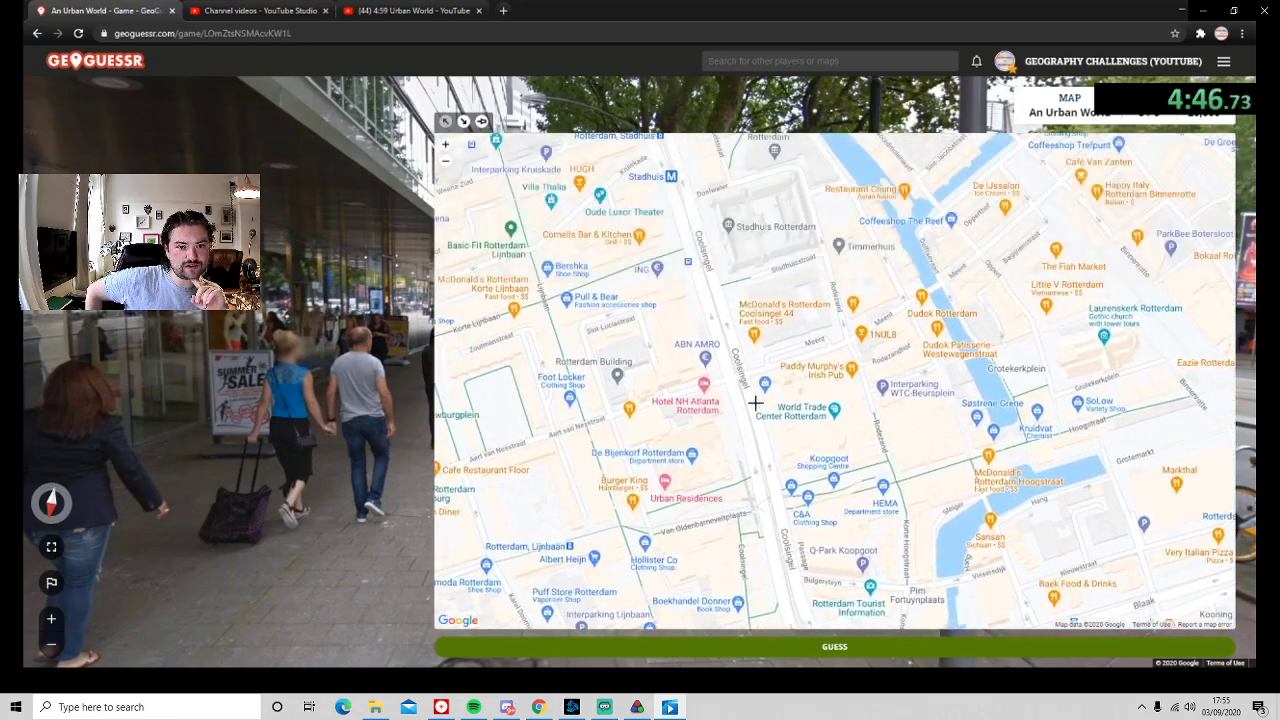
click(724, 334)
Submit the Coolsingel guess, open the 25,000-point game summary, and pause the video.
key(space)
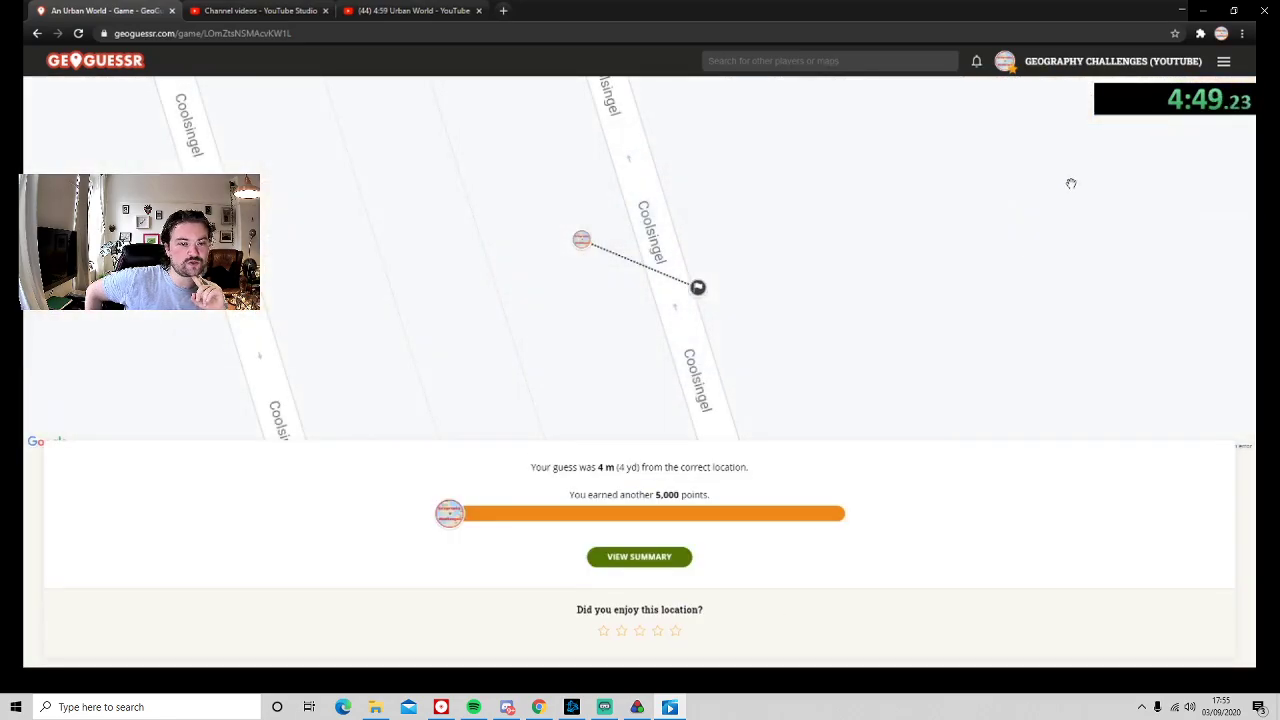
click(639, 556)
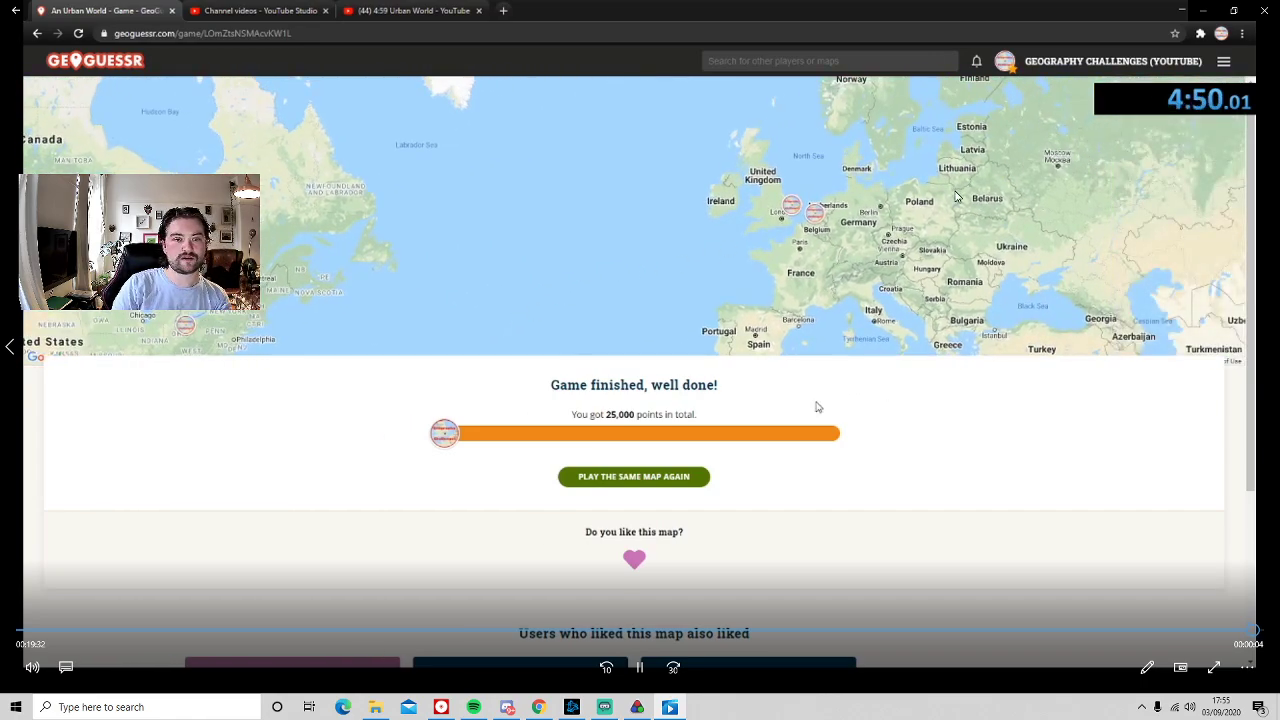
click(640, 668)
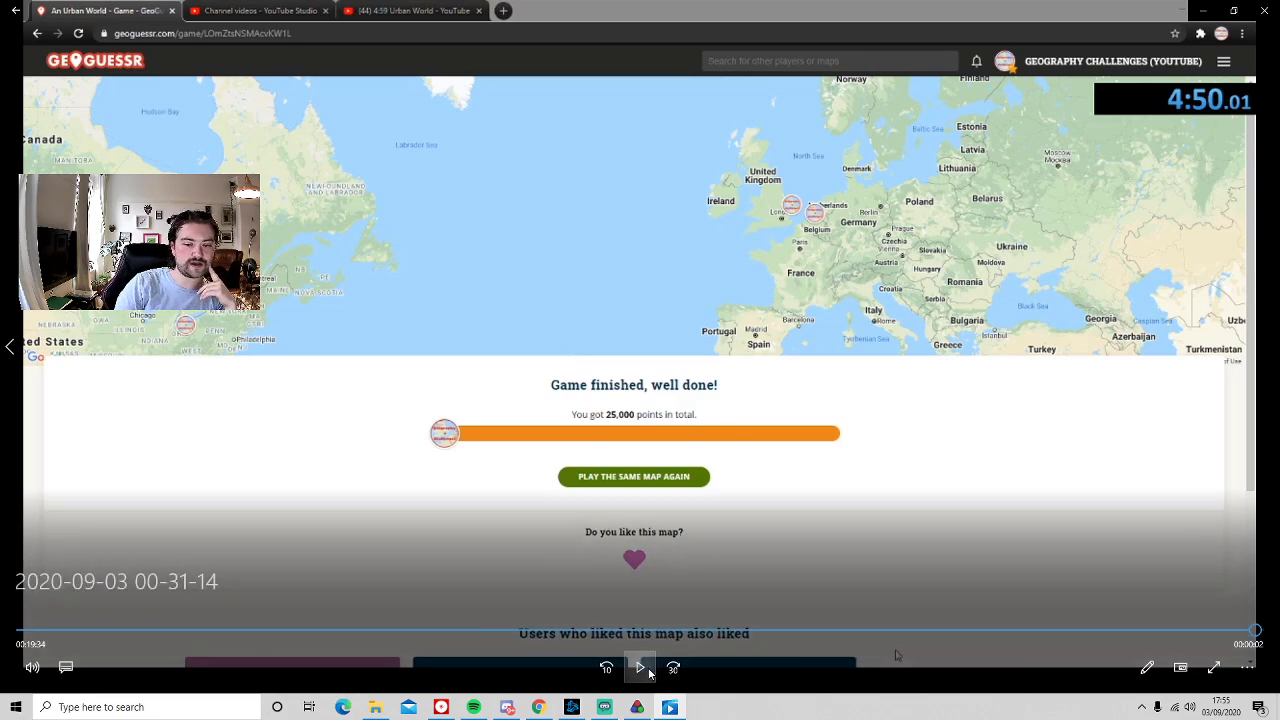